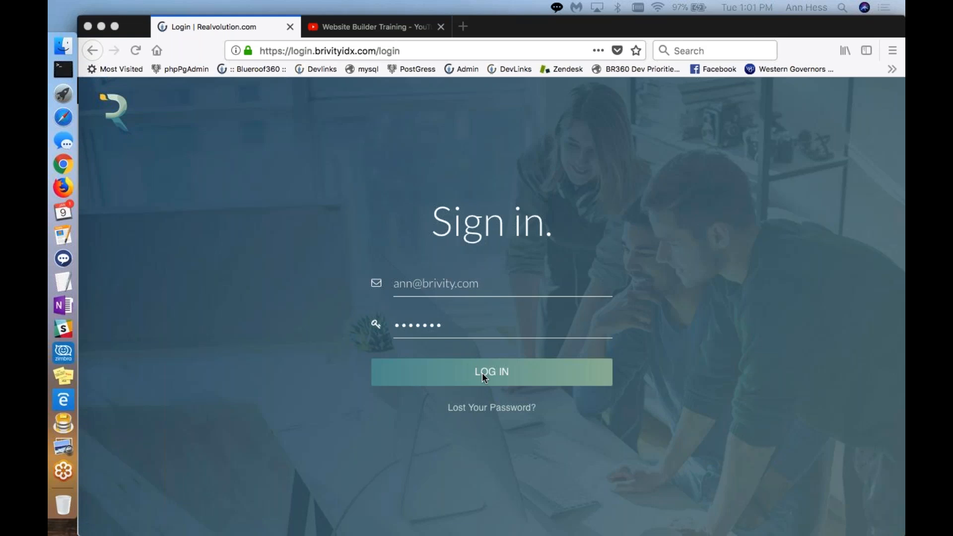
Step: Log in to the site builder with the credentials already filled in
click(482, 373)
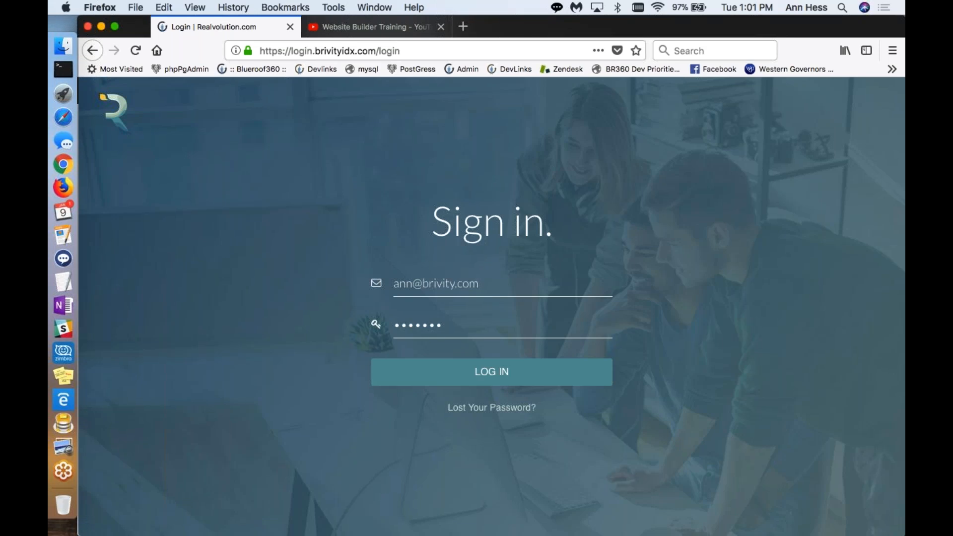
click(481, 372)
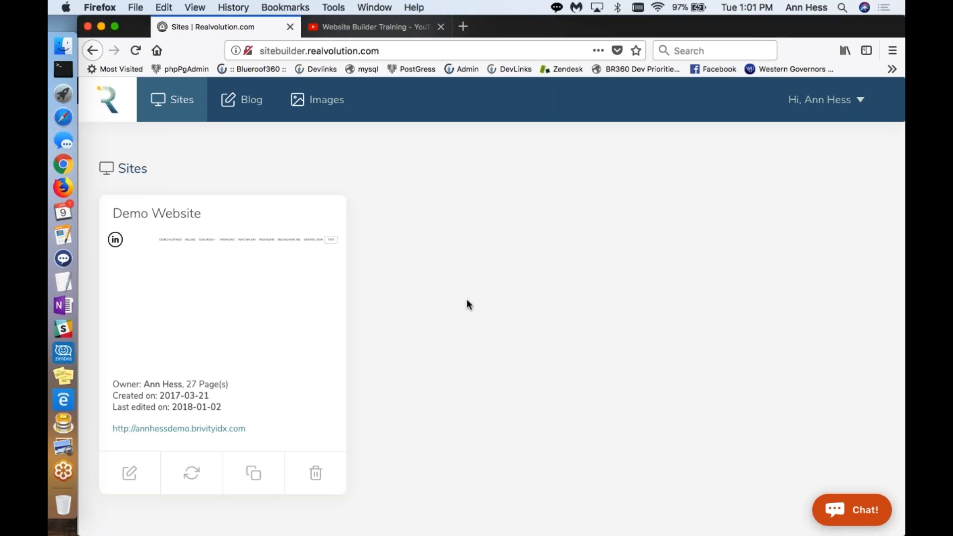
Step: View the support chat's contact form on the sites overview and collapse it
click(848, 506)
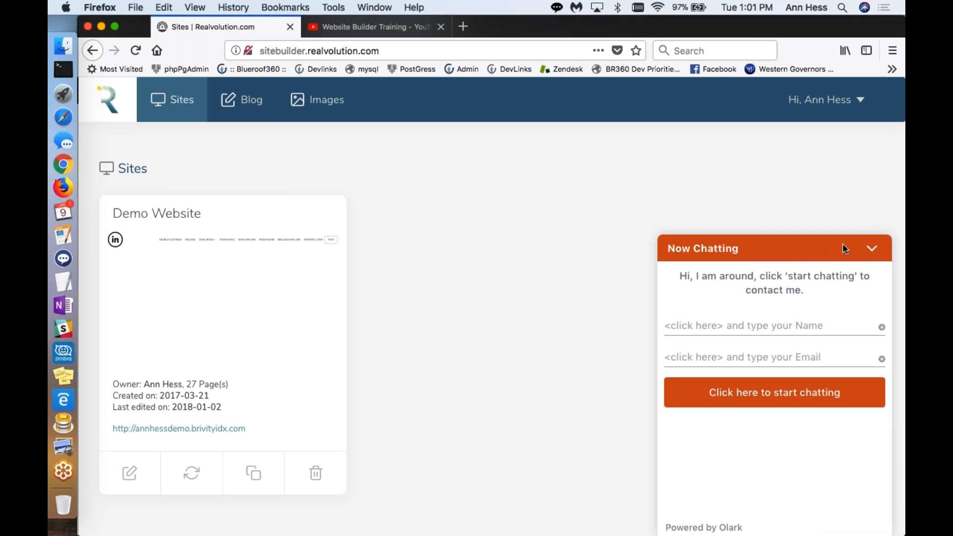
click(871, 247)
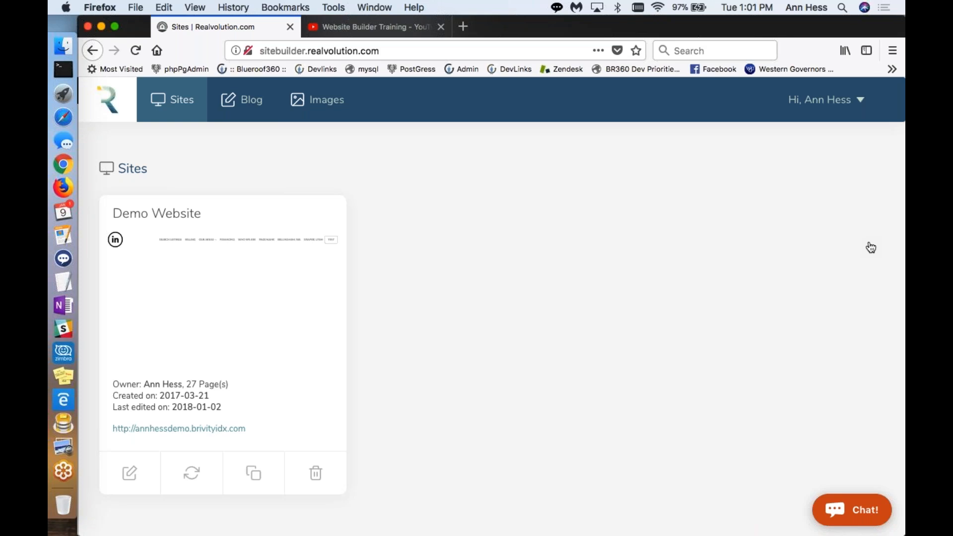
Step: Review the account settings for personal info, social media, account info, Brivity account and roster, and leave without changes
click(862, 101)
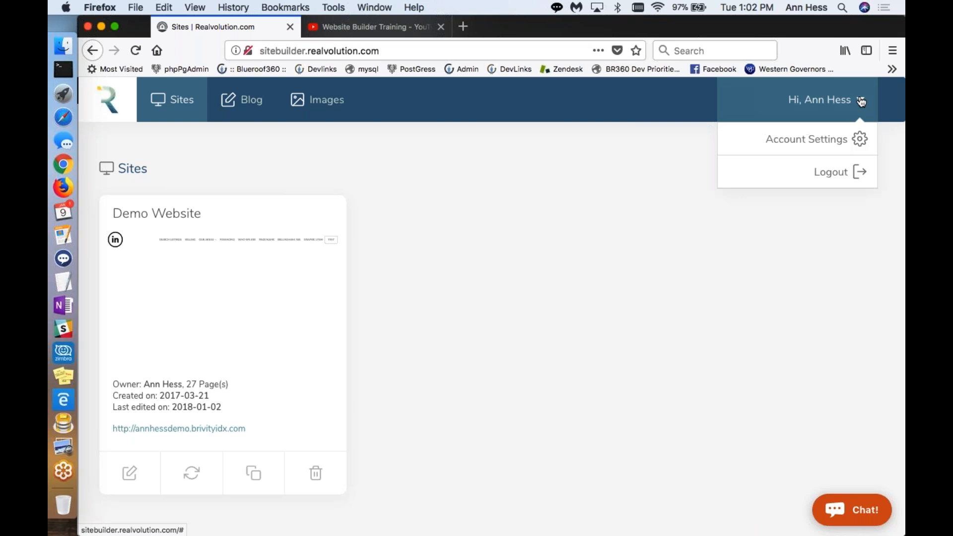
click(843, 144)
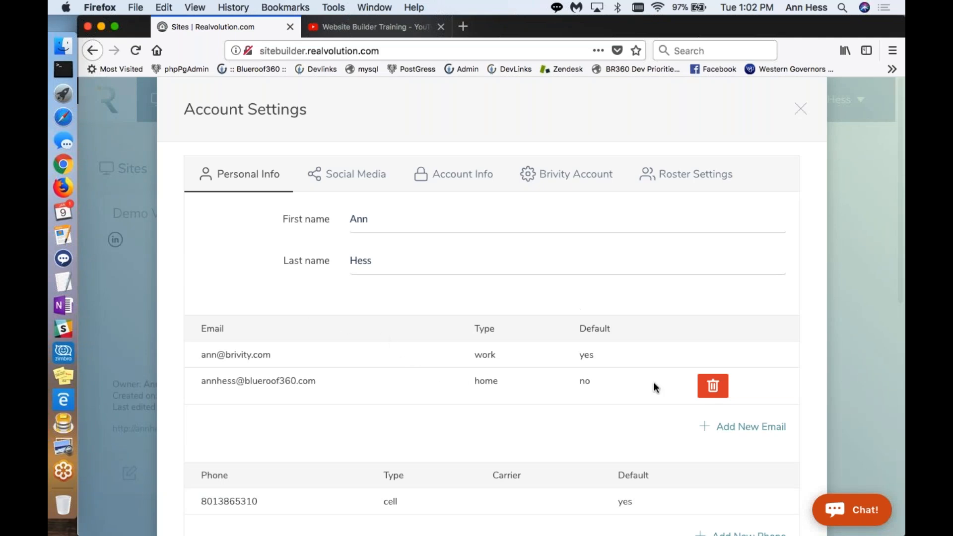
scroll(376, 403, down, 3)
scroll(375, 403, up, 3)
click(340, 174)
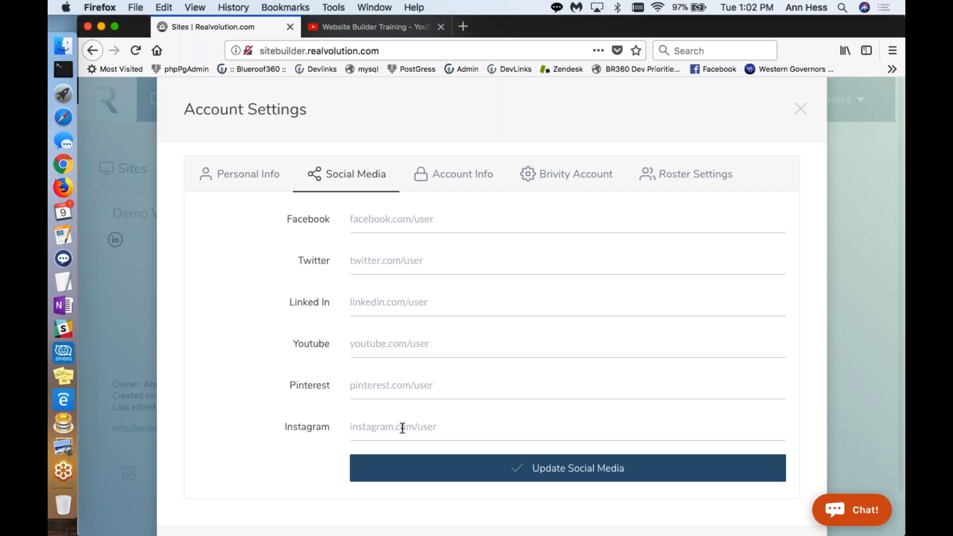
click(445, 177)
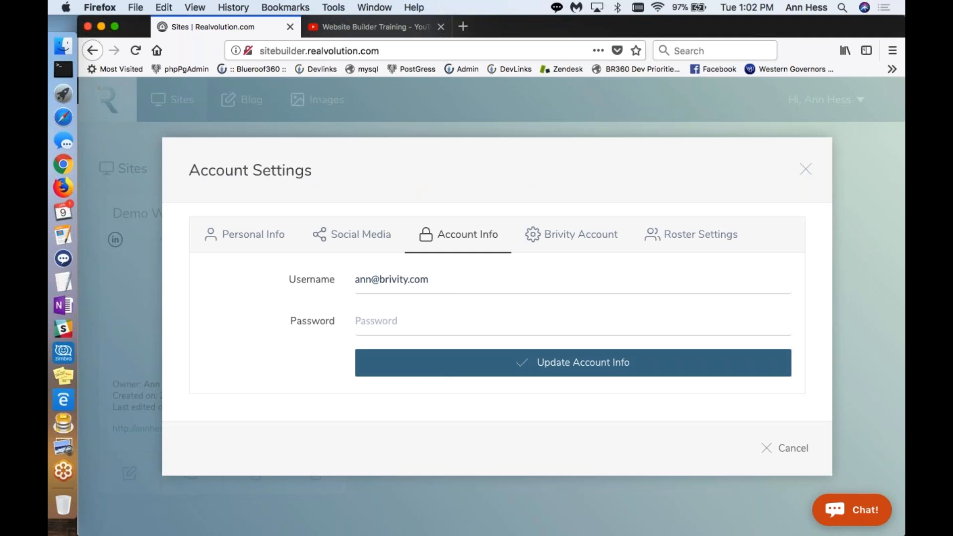
click(594, 249)
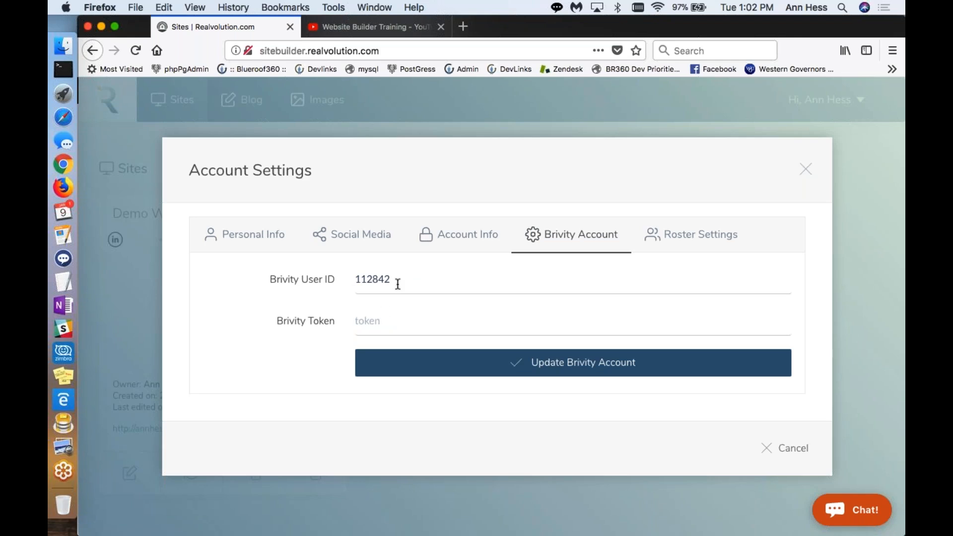
click(725, 235)
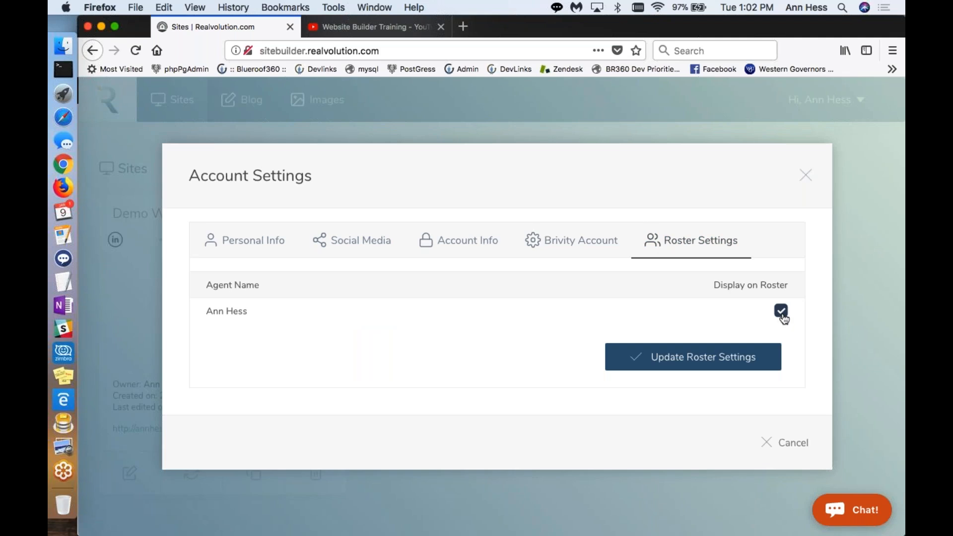
click(789, 442)
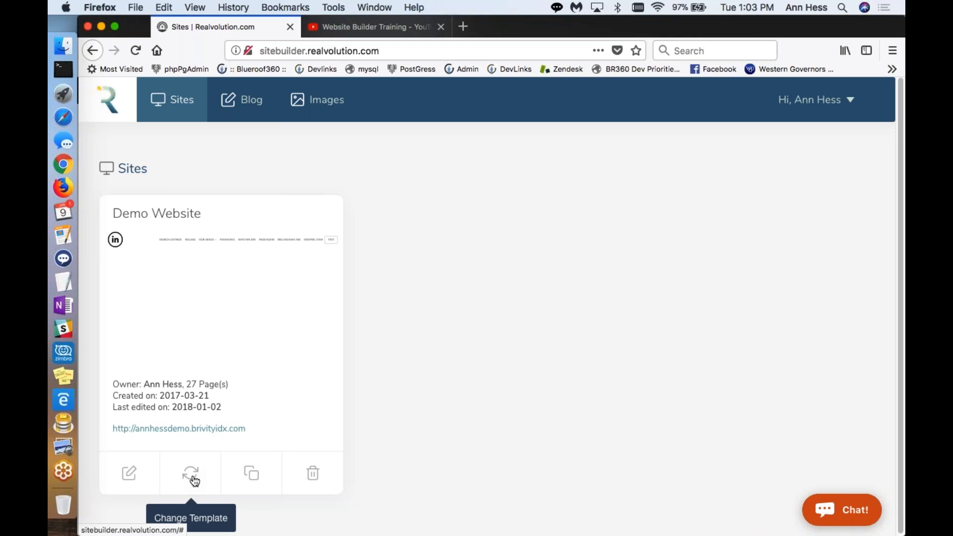
Step: Open the Demo Website in the editor and bring up its site settings
click(129, 474)
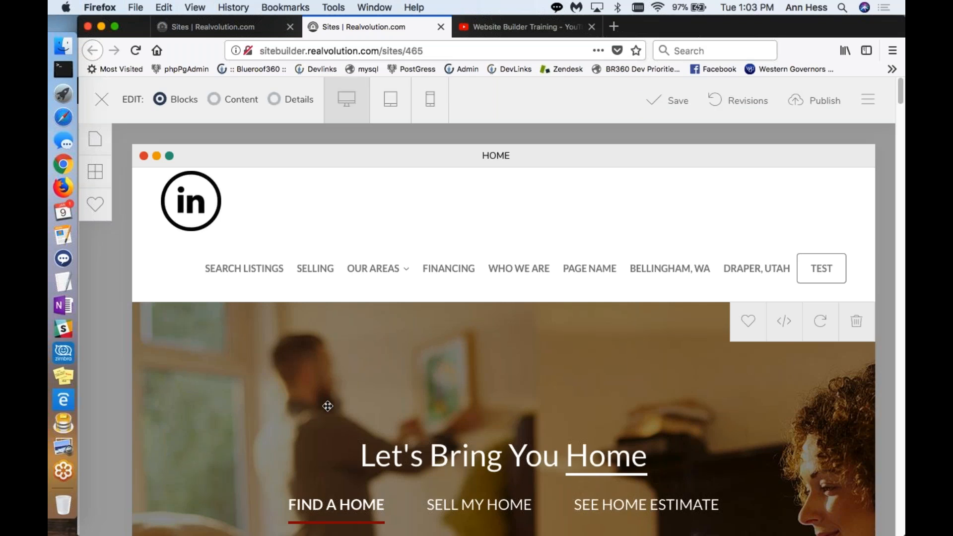
click(872, 105)
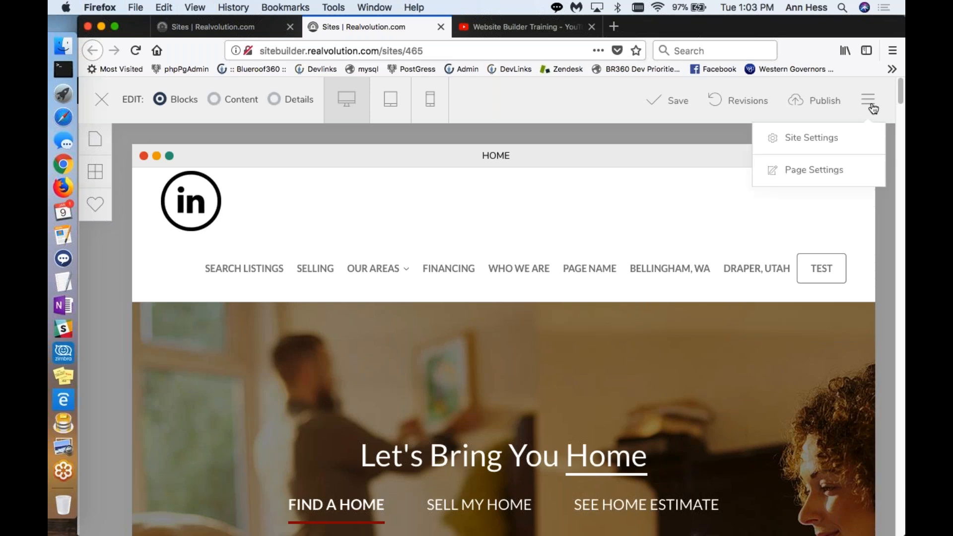
click(831, 141)
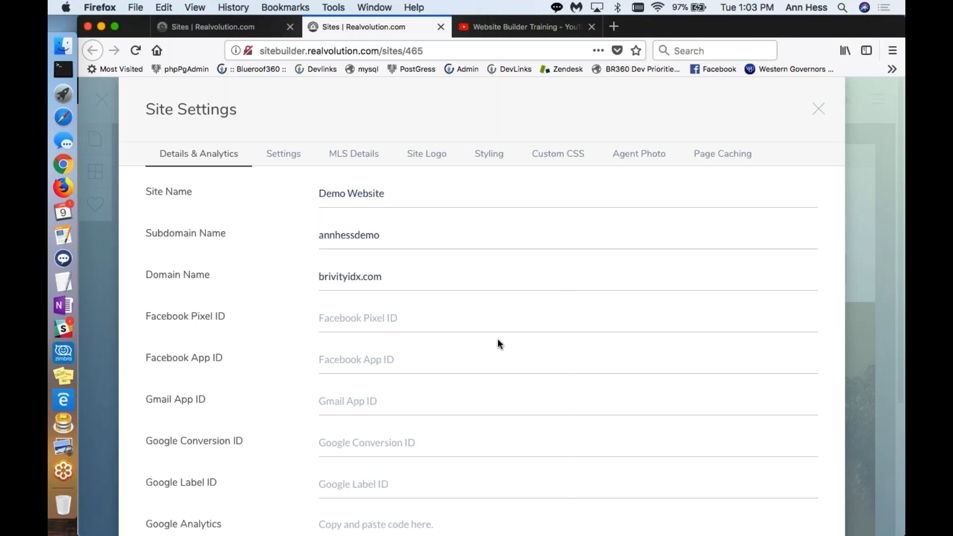
Step: Review the site's name, domain, Facebook, Gmail and Google fields under Details & Analytics
scroll(497, 338, down, 2)
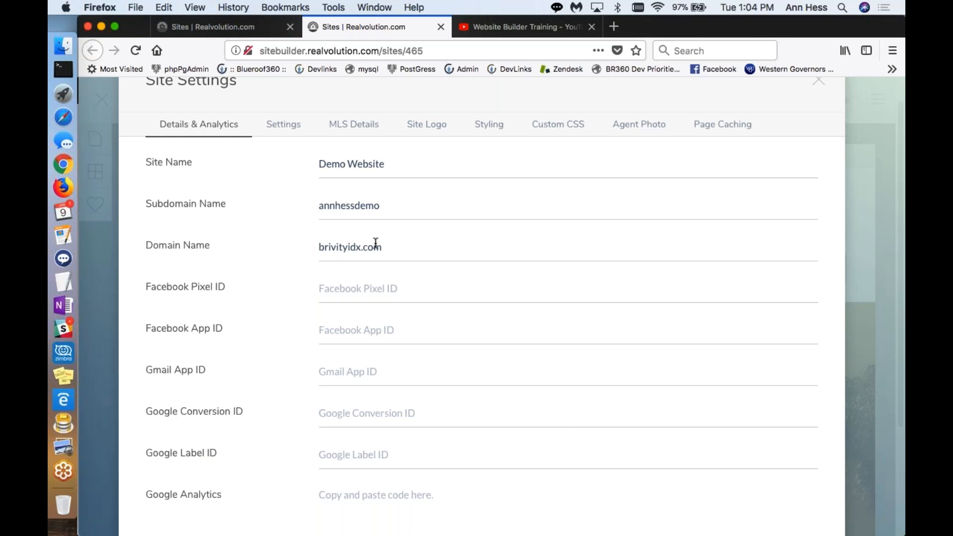
scroll(383, 323, down, 5)
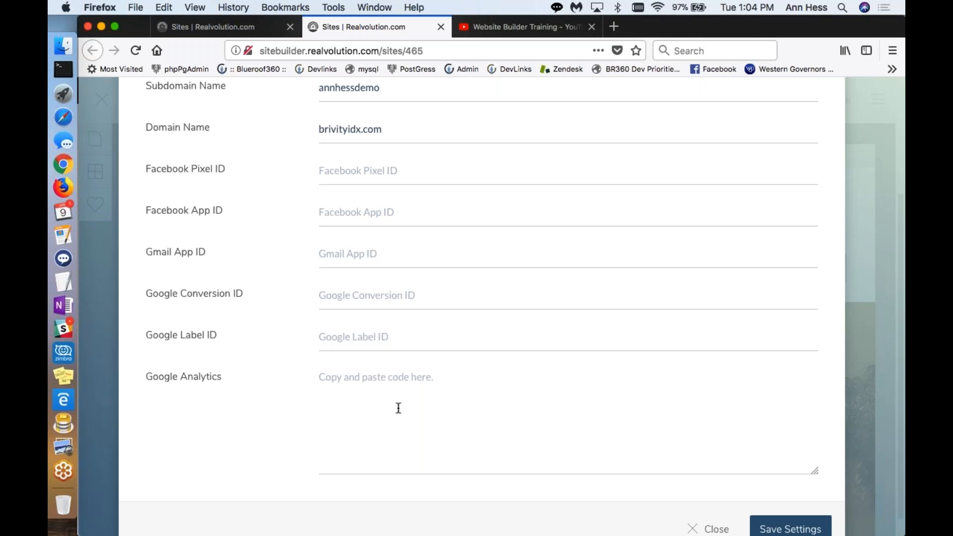
scroll(426, 411, down, 1)
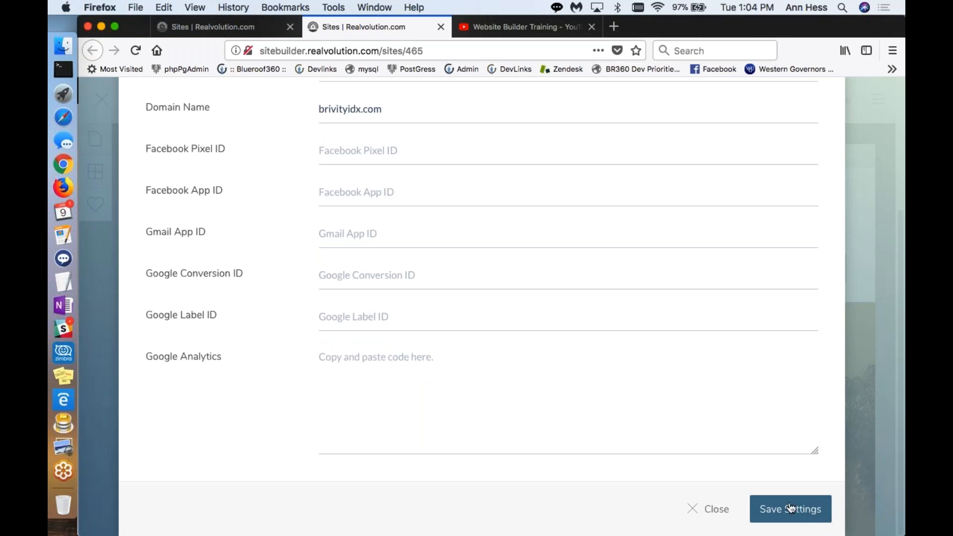
scroll(504, 311, up, 5)
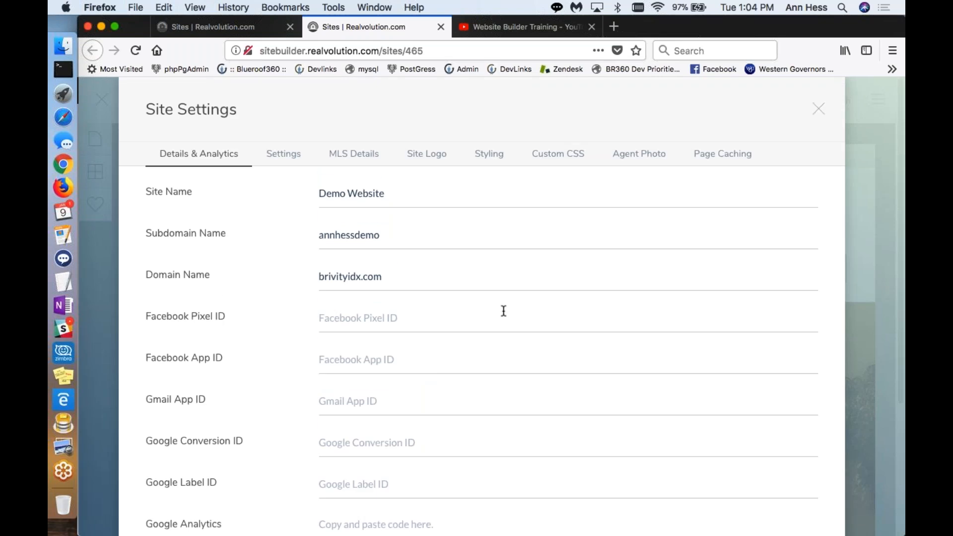
Step: Set the site's Forced Registration to 1 Page Views
click(280, 157)
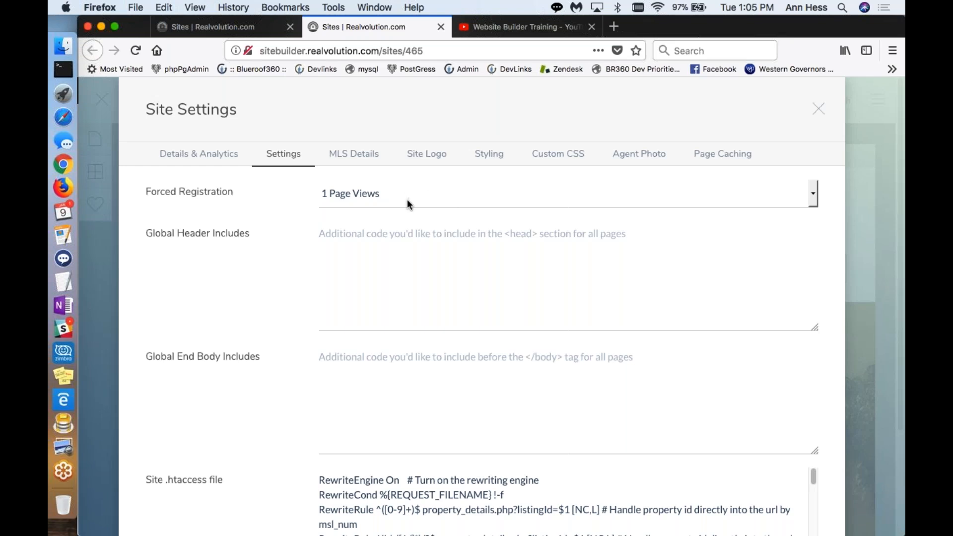
click(814, 194)
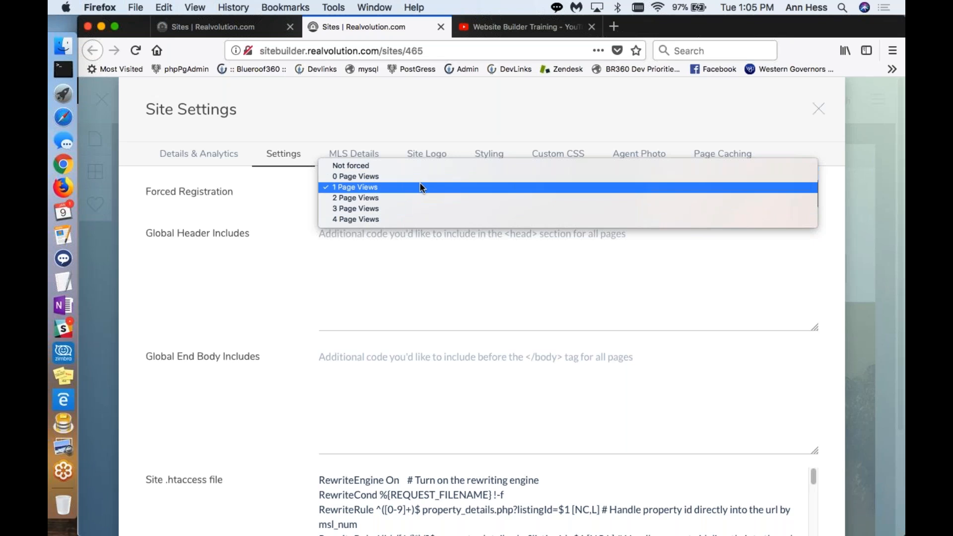
click(403, 188)
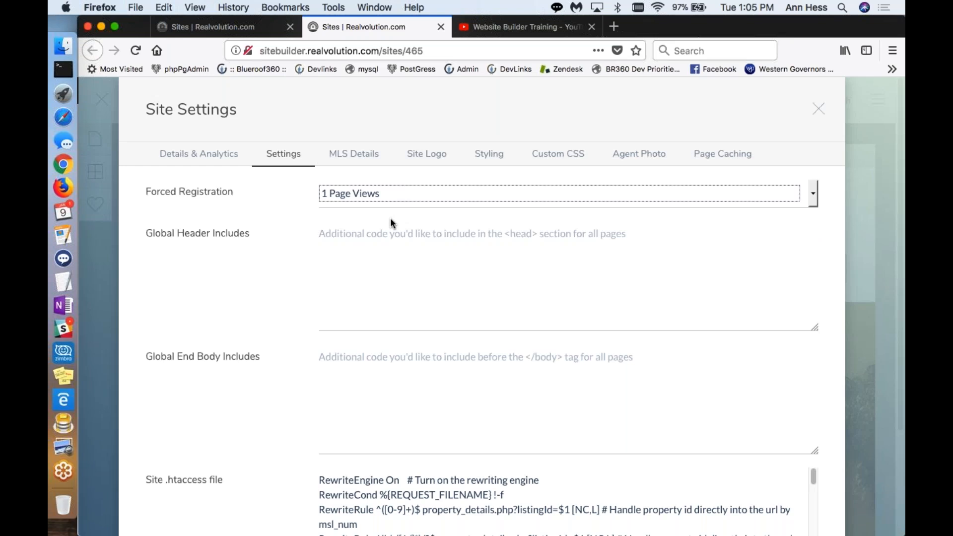
scroll(398, 251, down, 2)
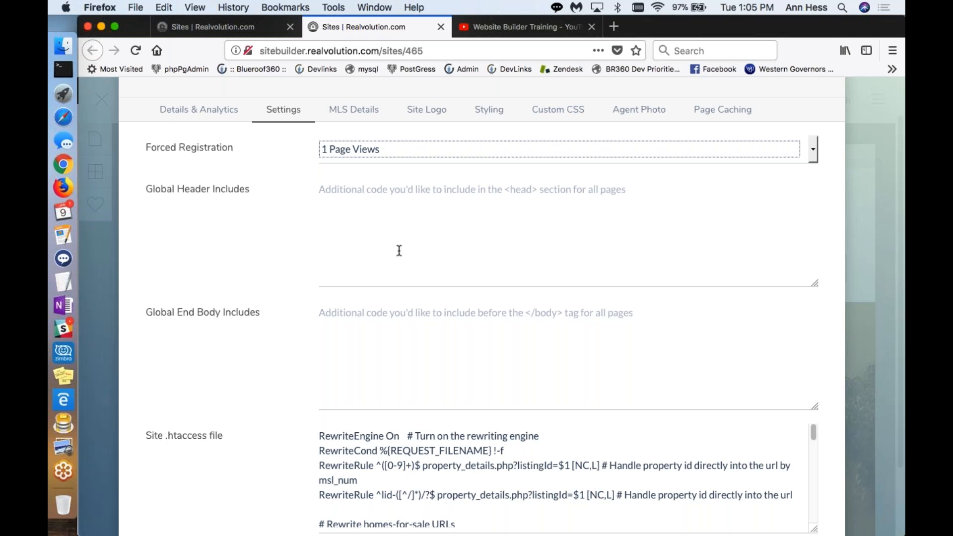
Step: Check where the support chat is on the sites overview, collapse it and return to the Demo Website's site settings
click(223, 26)
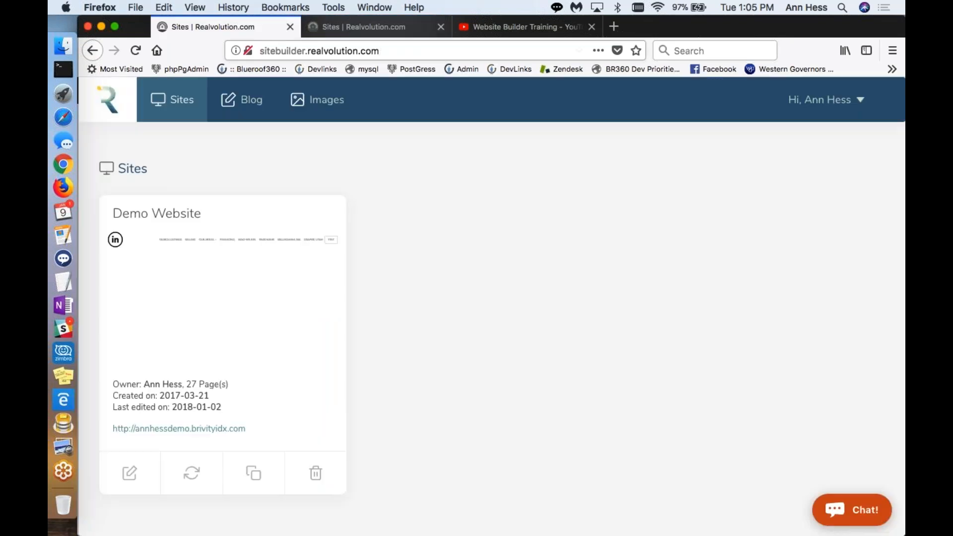
click(844, 511)
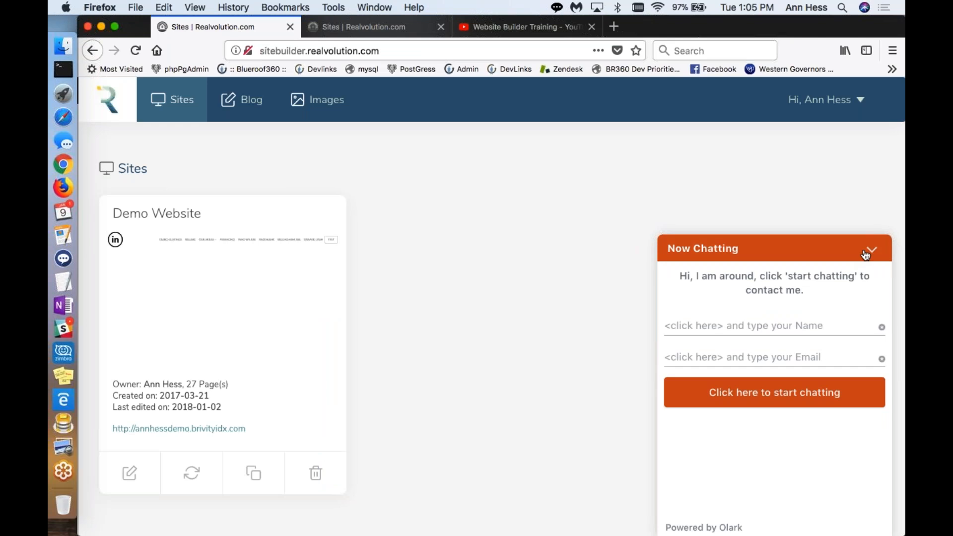
click(866, 256)
click(339, 25)
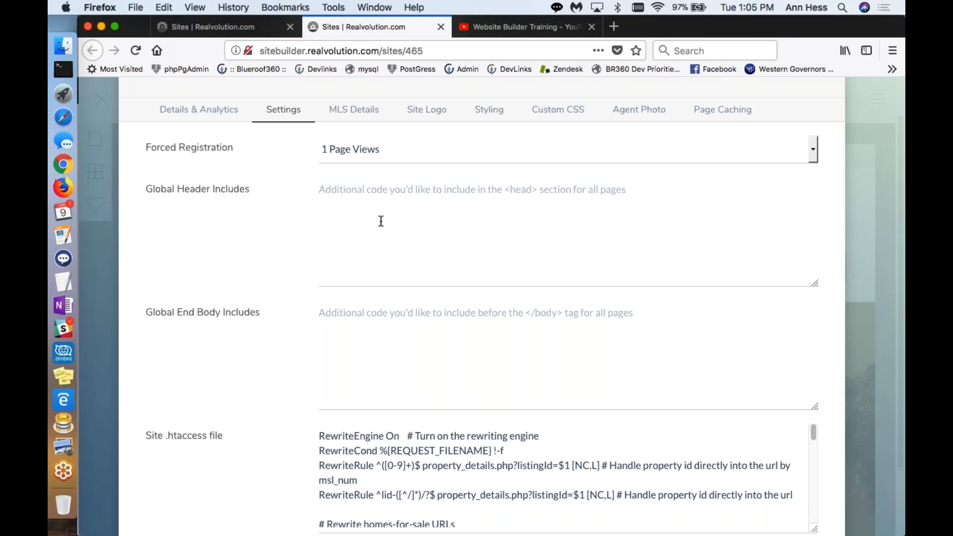
Step: Examine the Global End Body Includes field and the Site .htaccess file in the site's general settings
click(363, 350)
click(351, 315)
scroll(305, 336, down, 3)
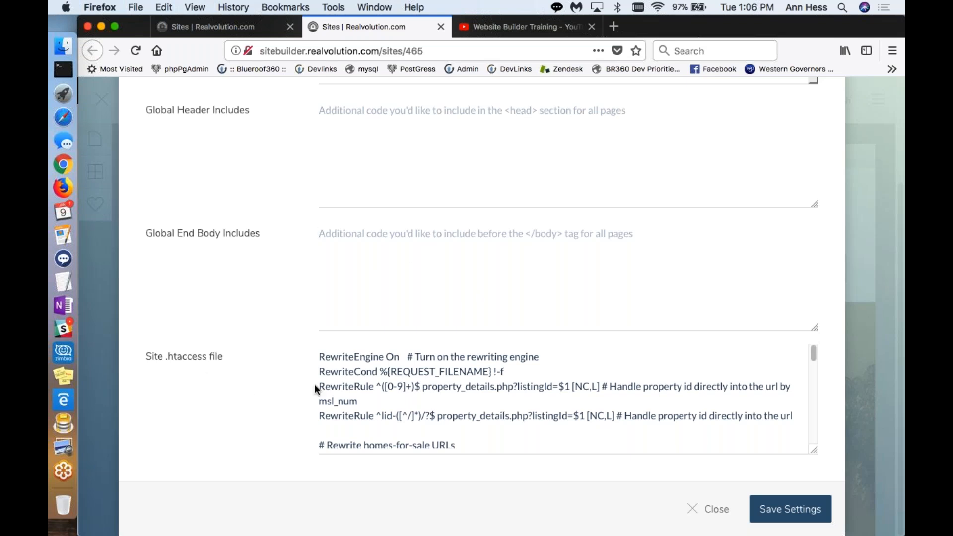
scroll(372, 373, up, 3)
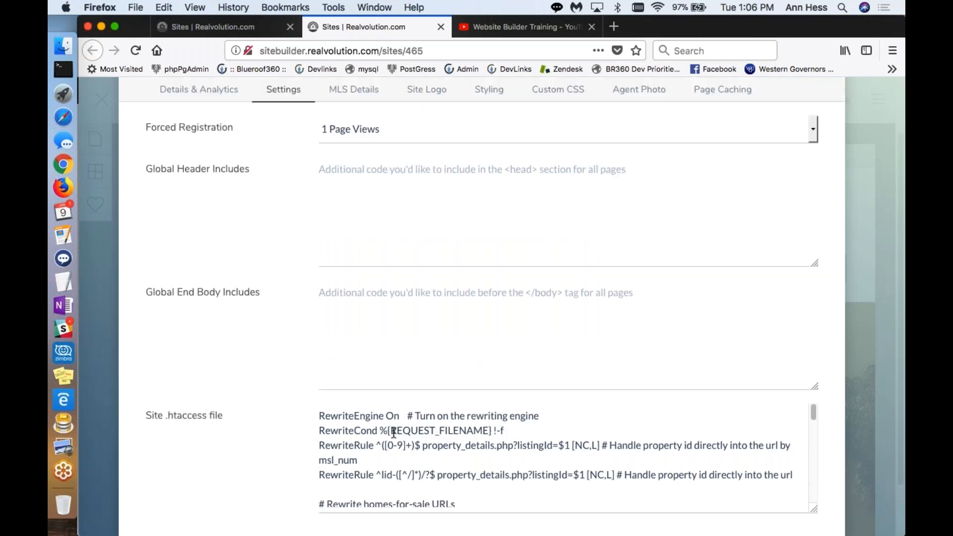
scroll(393, 433, up, 1)
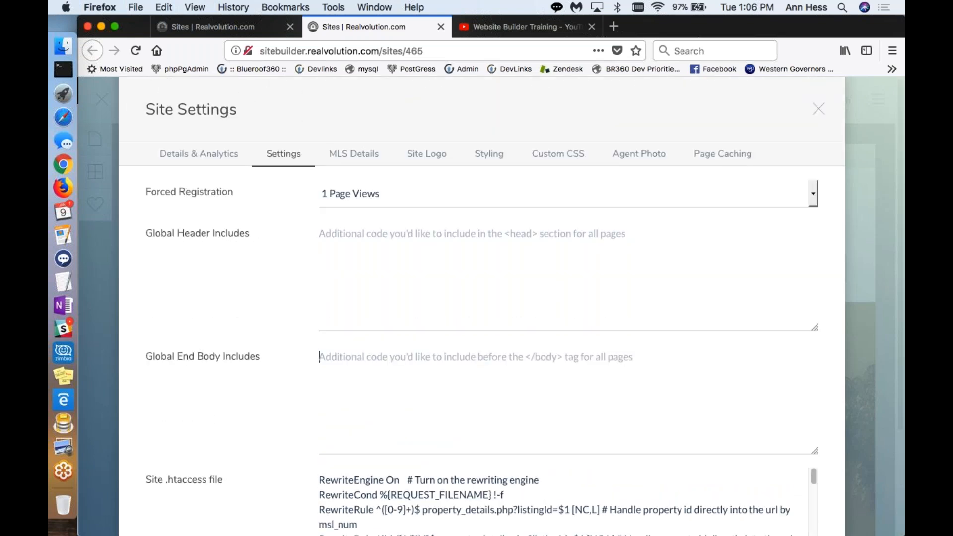
Step: View the site's MLS details, dismissing the customer support notice
click(347, 157)
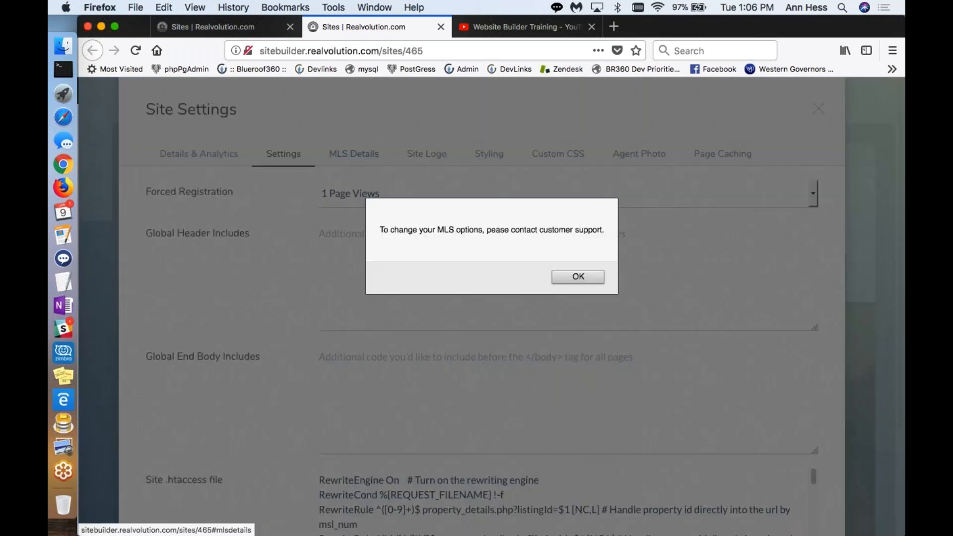
click(563, 278)
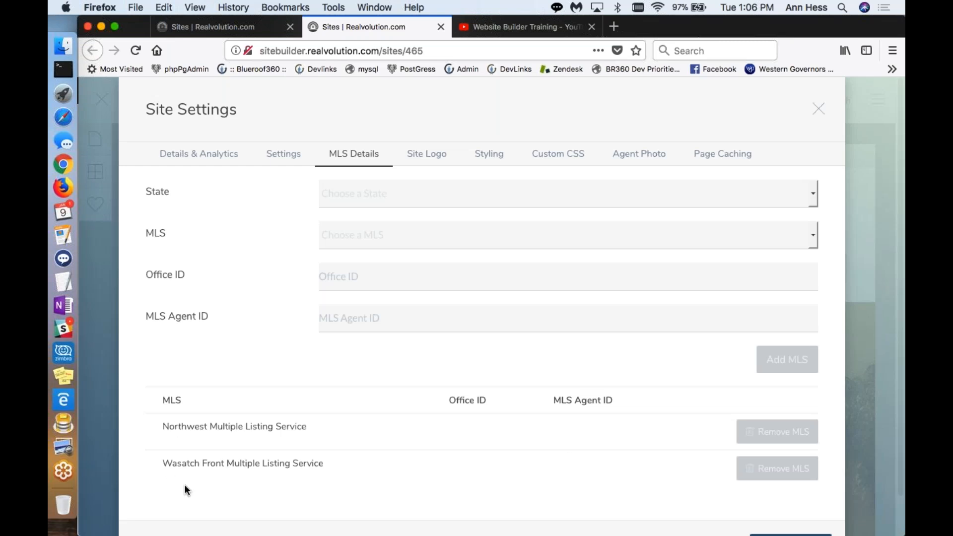
Step: Inspect the site logo and favicon options, opening the logo replacement file chooser and cancelling it
click(411, 159)
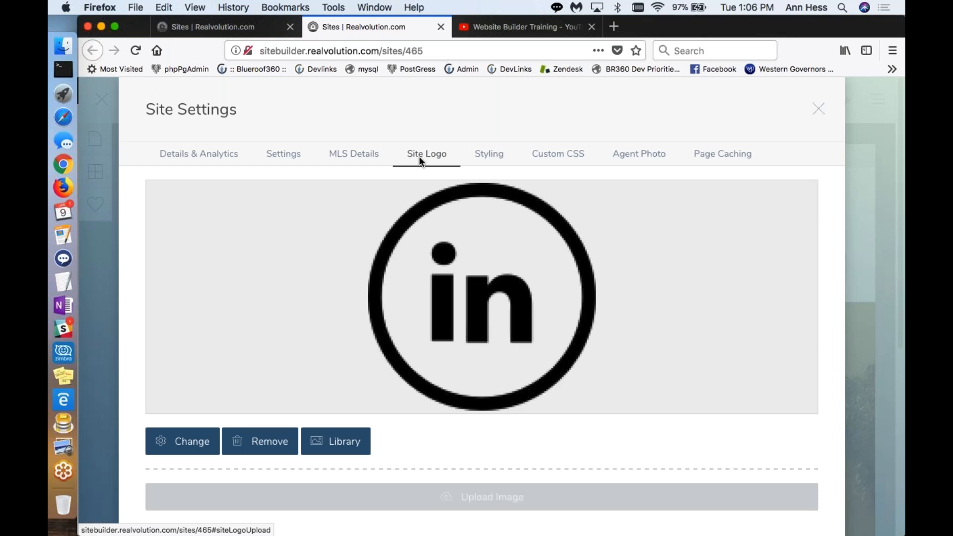
click(179, 447)
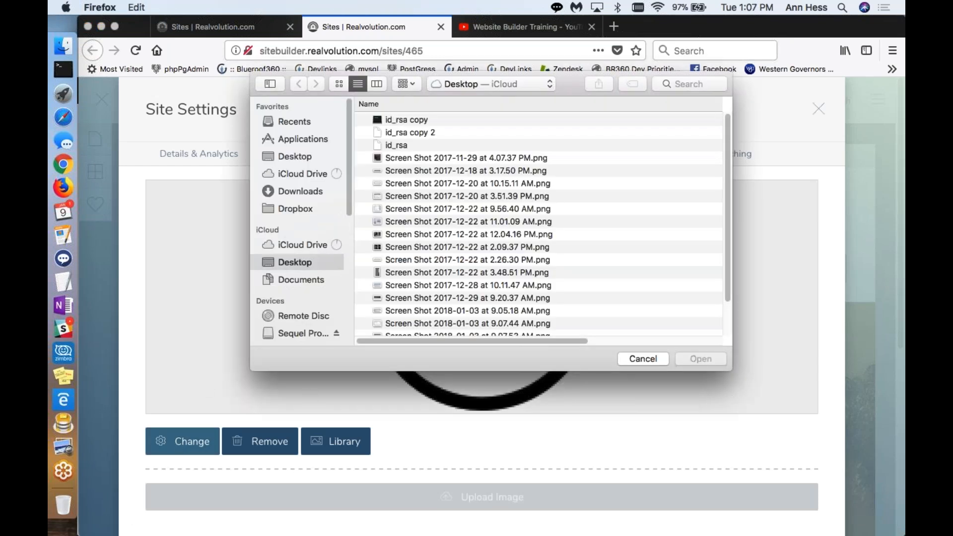
click(644, 359)
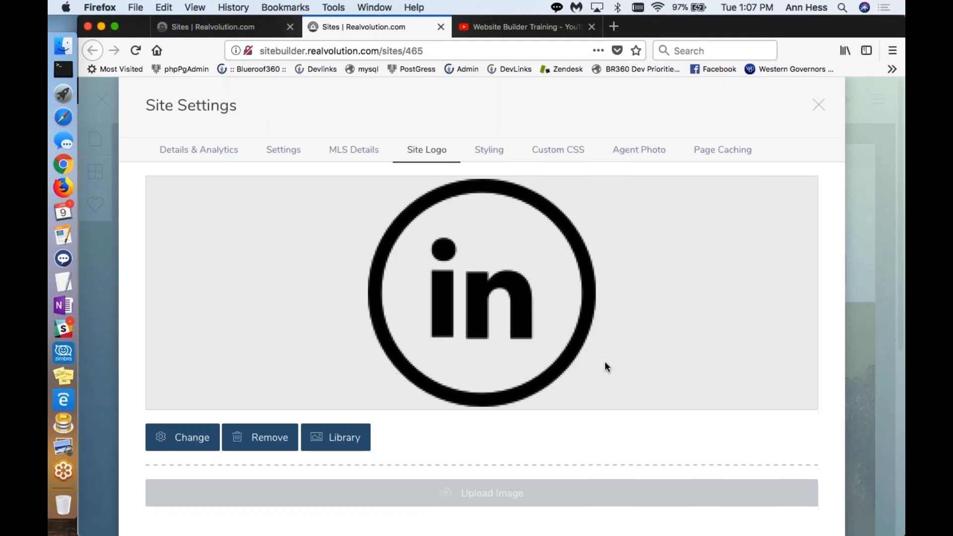
scroll(571, 387, down, 3)
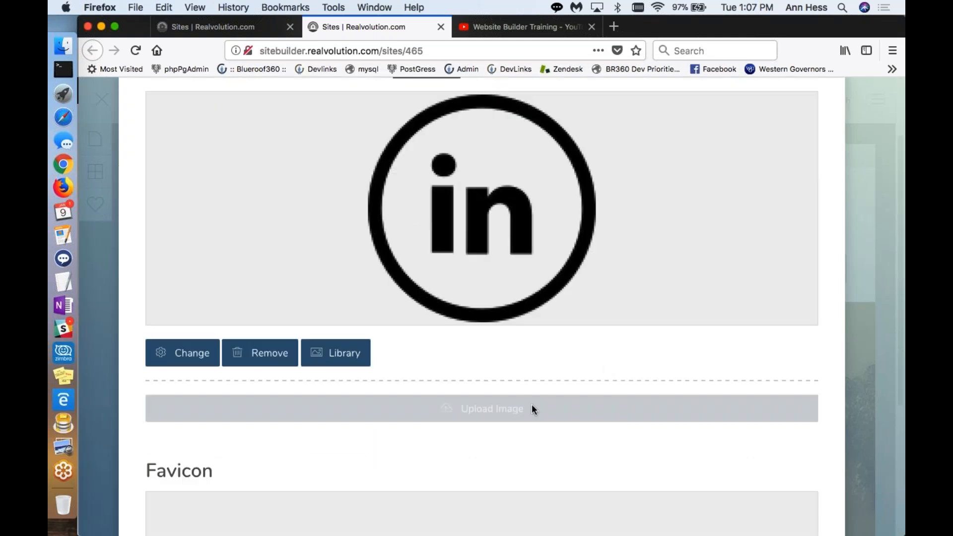
scroll(532, 405, up, 3)
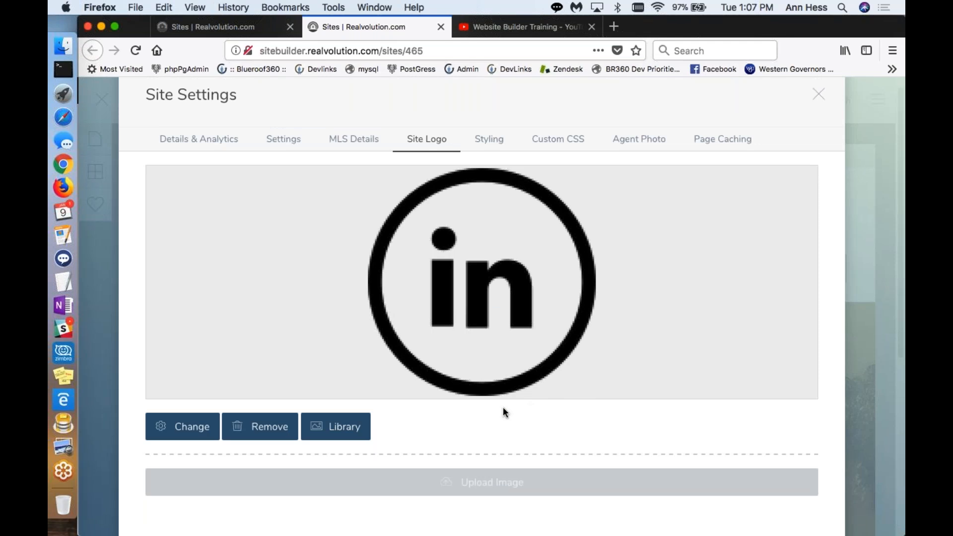
Step: Browse the image library for the site logo and close it without inserting an image
click(345, 433)
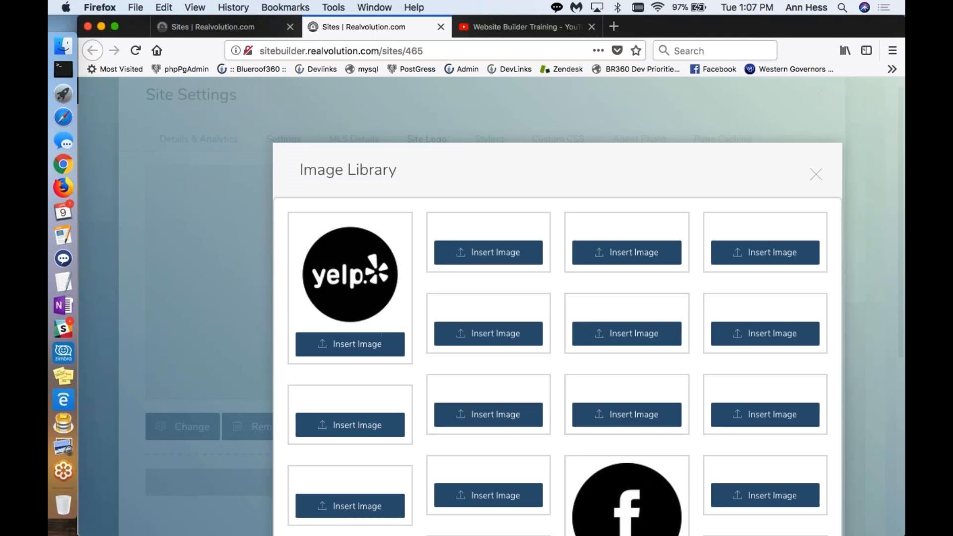
scroll(729, 318, down, 4)
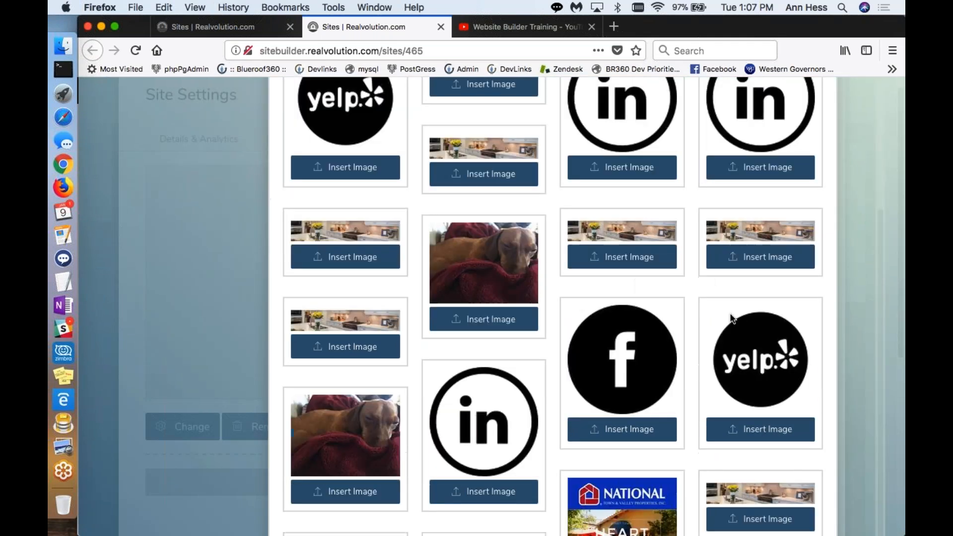
scroll(728, 295, up, 4)
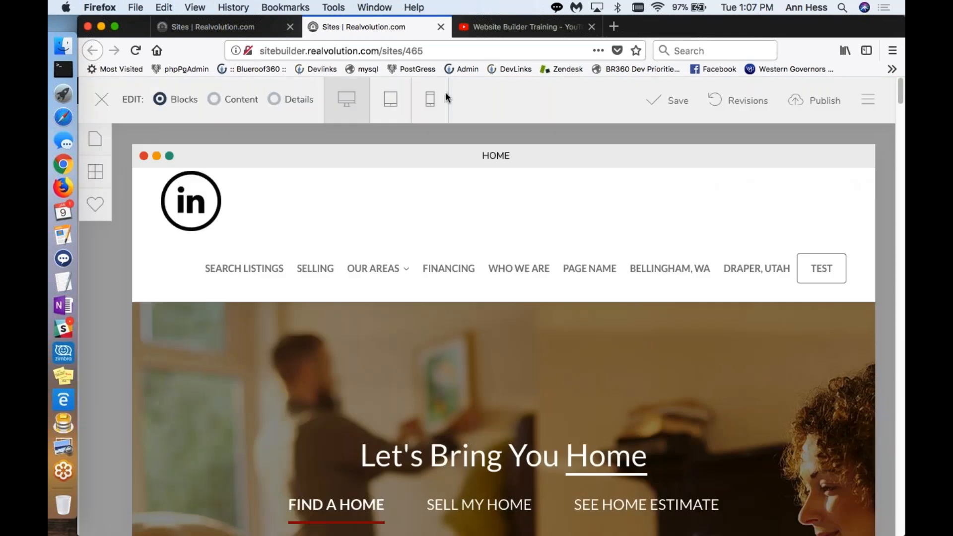
Step: Reopen the site settings and examine the styling colors for body, headings, links and navigation
click(863, 104)
click(799, 138)
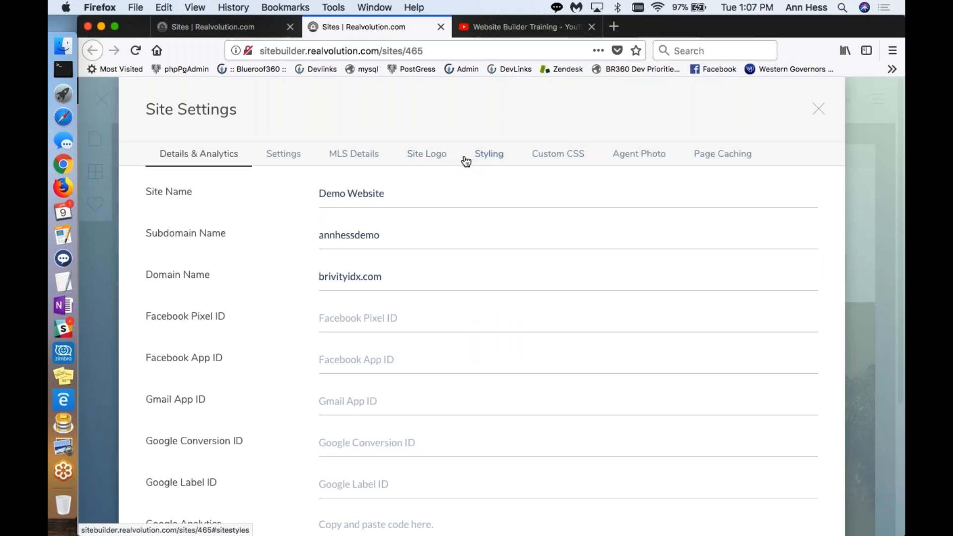
click(490, 159)
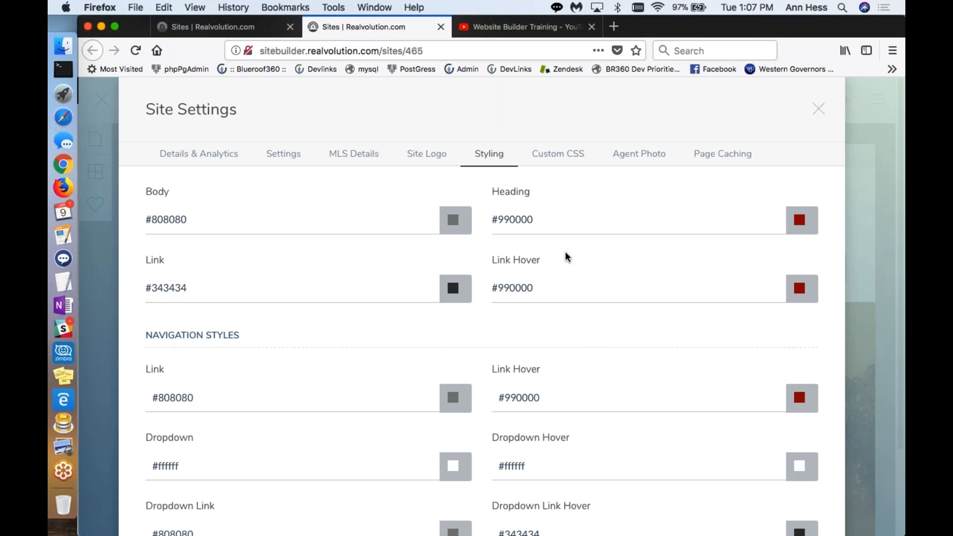
scroll(566, 255, down, 1)
scroll(559, 256, up, 1)
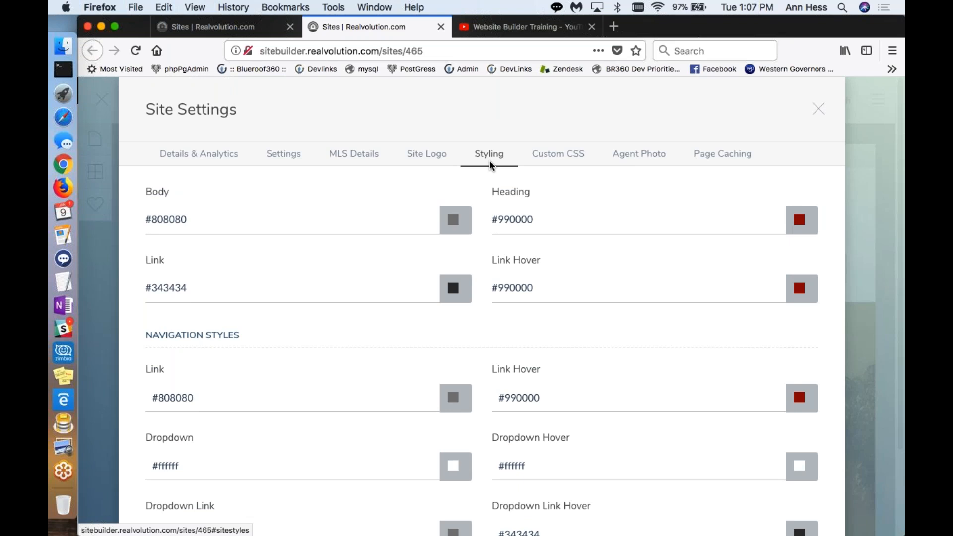
Step: Change the general Link color to a semi-transparent orange-red, rgba(199,58,28,0.17), using the color picker
click(437, 289)
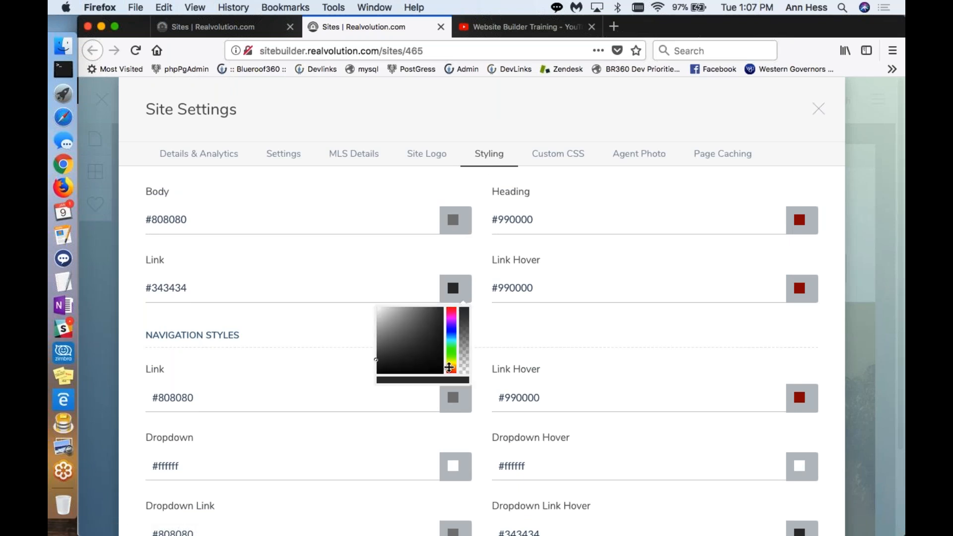
drag(450, 370, 451, 373)
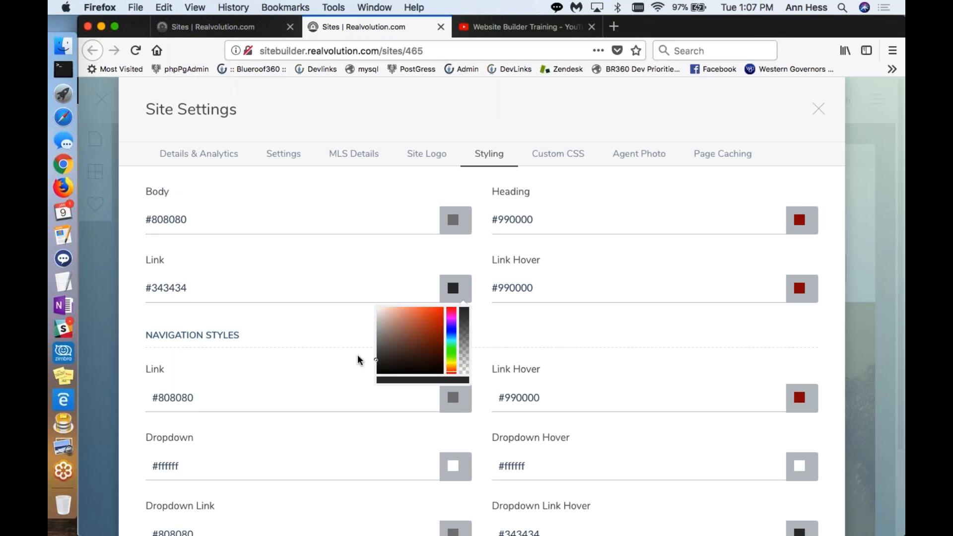
click(379, 357)
drag(379, 356, 433, 322)
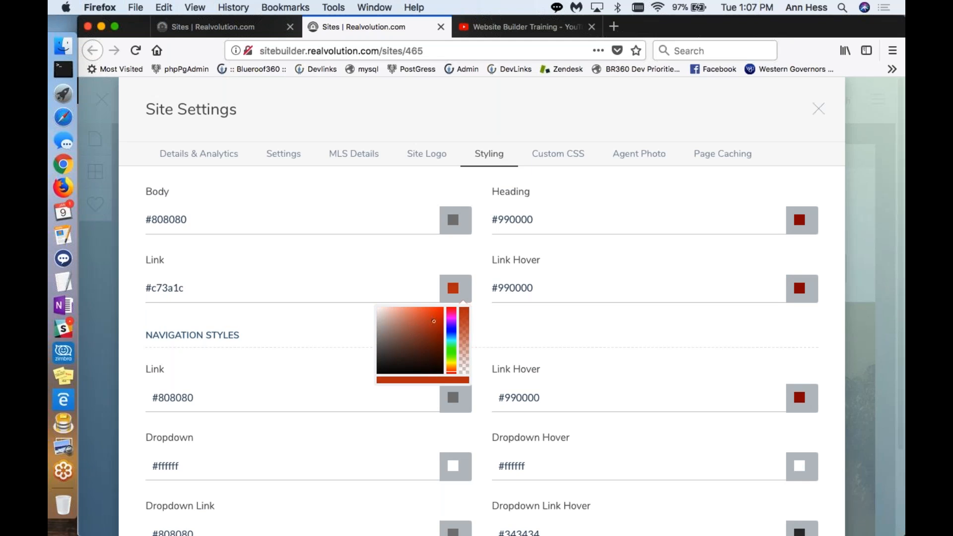
click(468, 362)
click(475, 340)
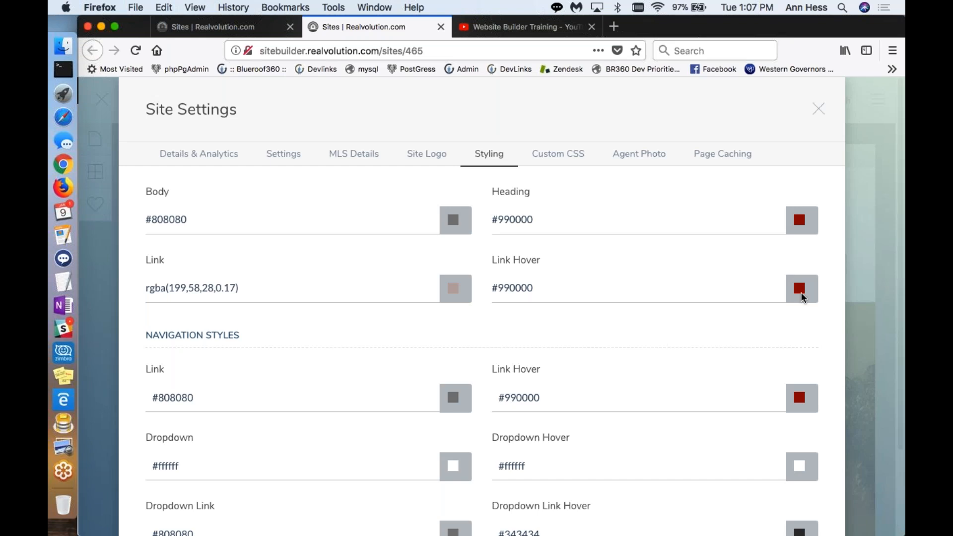
Step: Copy the general Link Hover color #990000 into the general Link color and save the site settings
click(801, 294)
click(677, 272)
drag(533, 288, 487, 285)
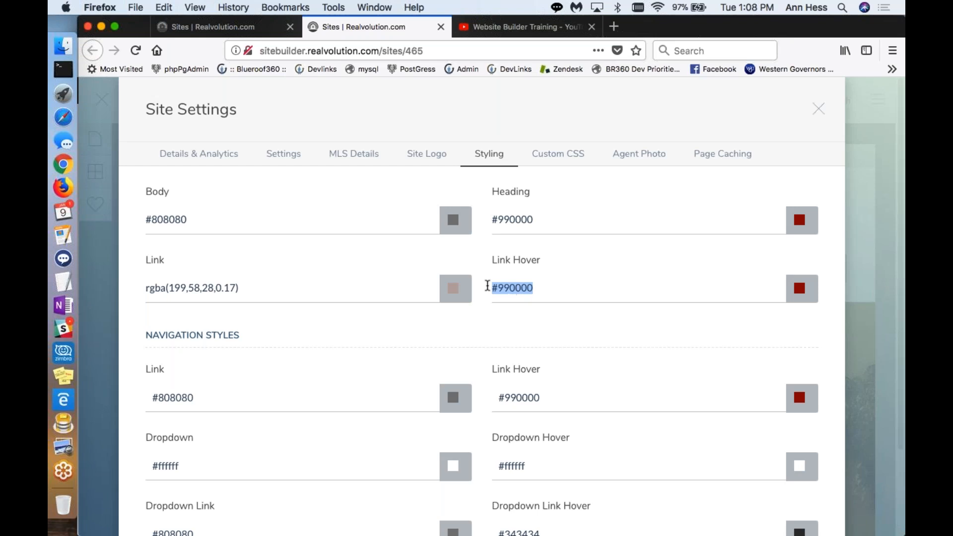
key(super+c)
drag(248, 287, 144, 288)
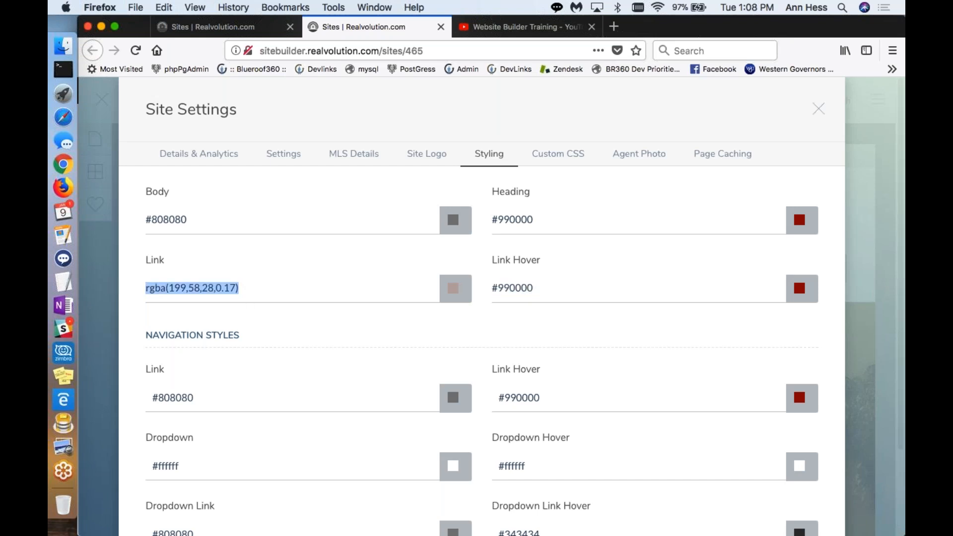
key(super+v)
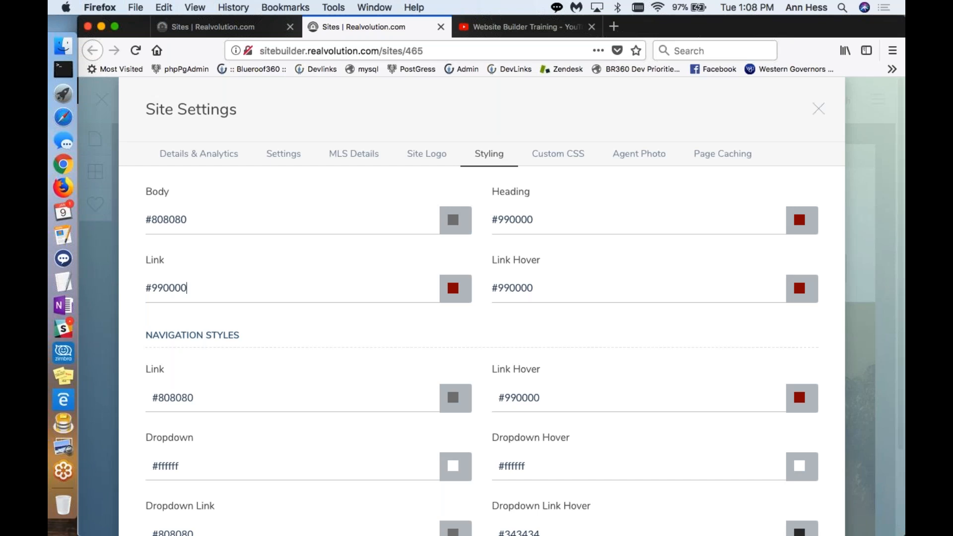
scroll(466, 333, down, 3)
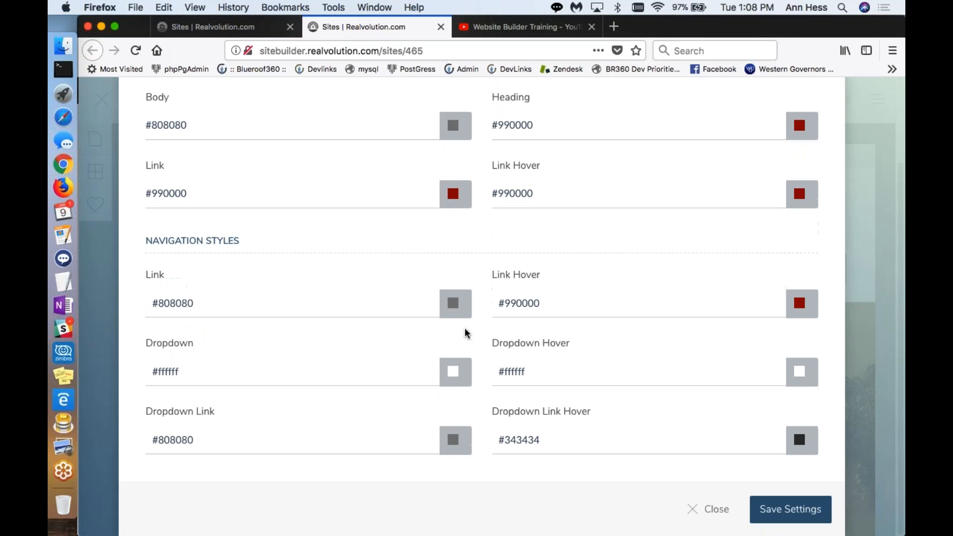
click(799, 511)
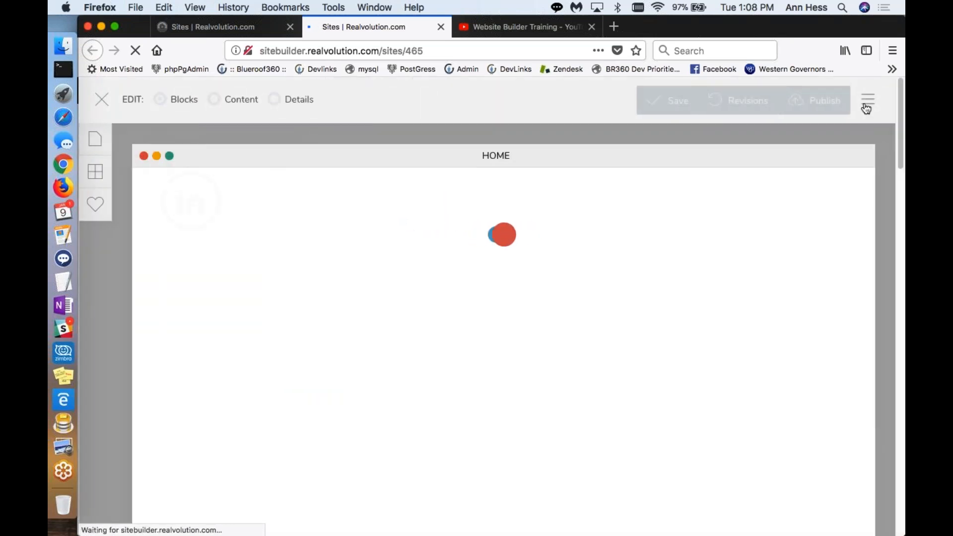
Step: Reopen the site settings and examine the Custom CSS code and the agent photo options
click(866, 107)
click(796, 136)
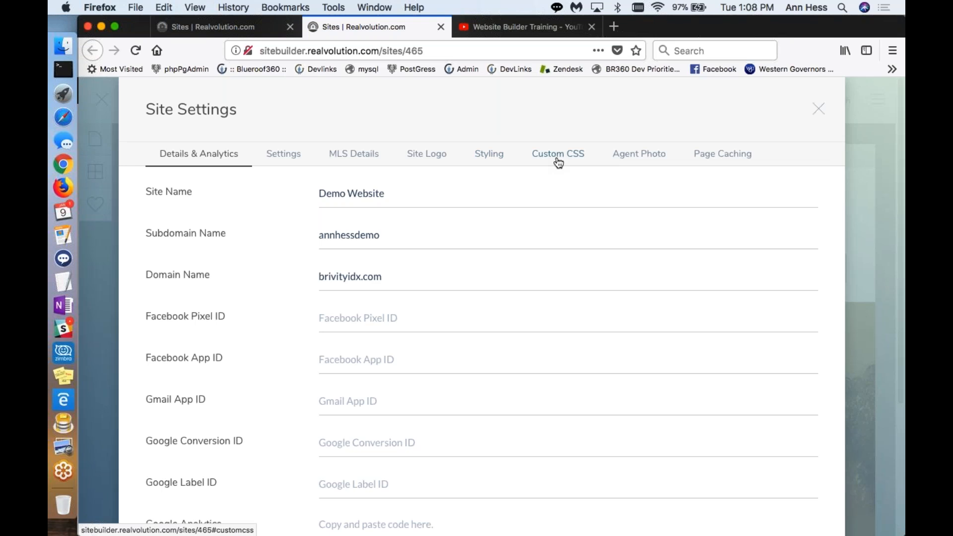
click(559, 160)
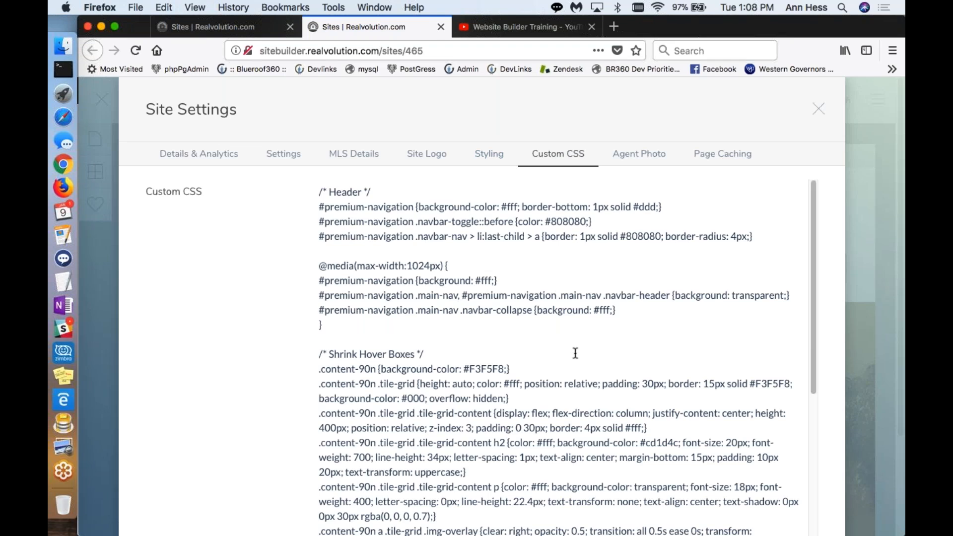
scroll(574, 353, down, 2)
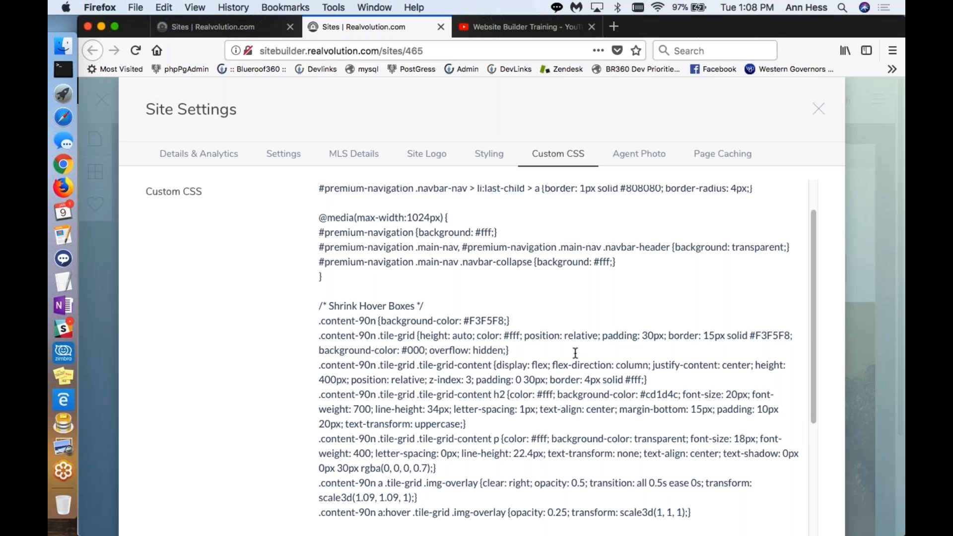
scroll(583, 320, up, 2)
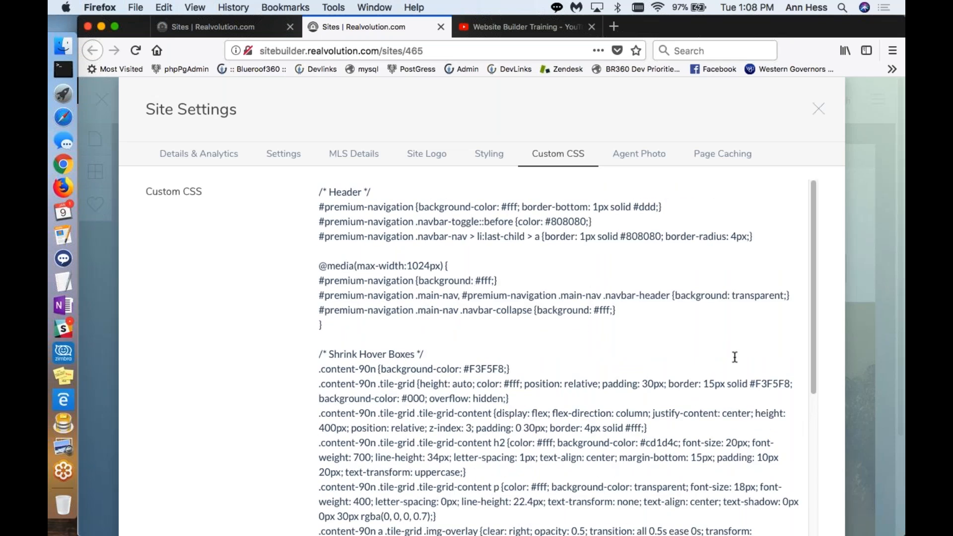
click(642, 157)
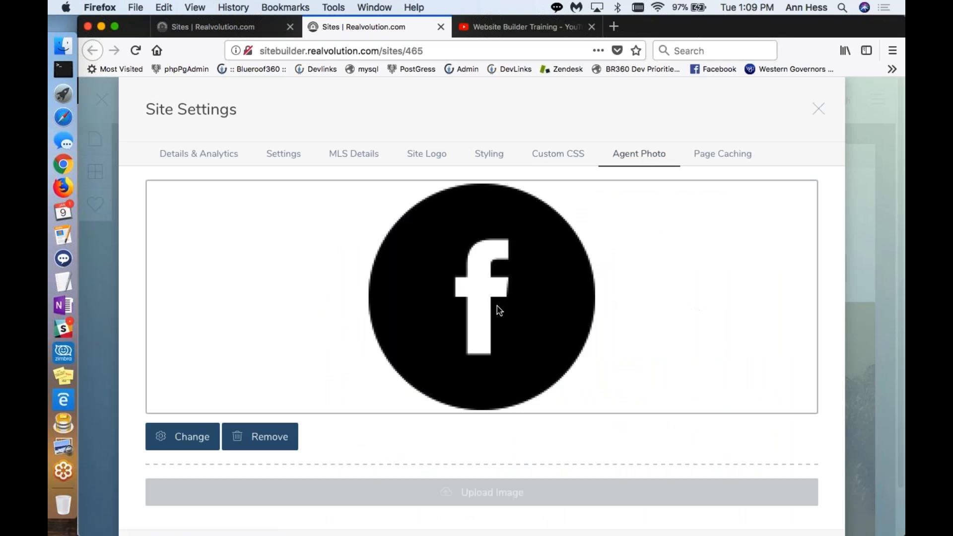
Step: Review the pages selected for page caching and close the site settings without saving
click(728, 157)
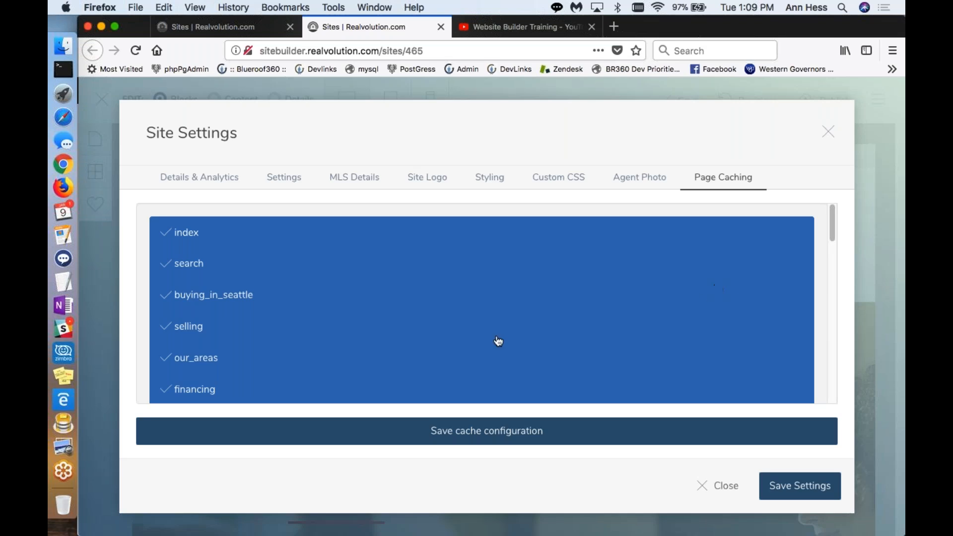
scroll(382, 352, down, 2)
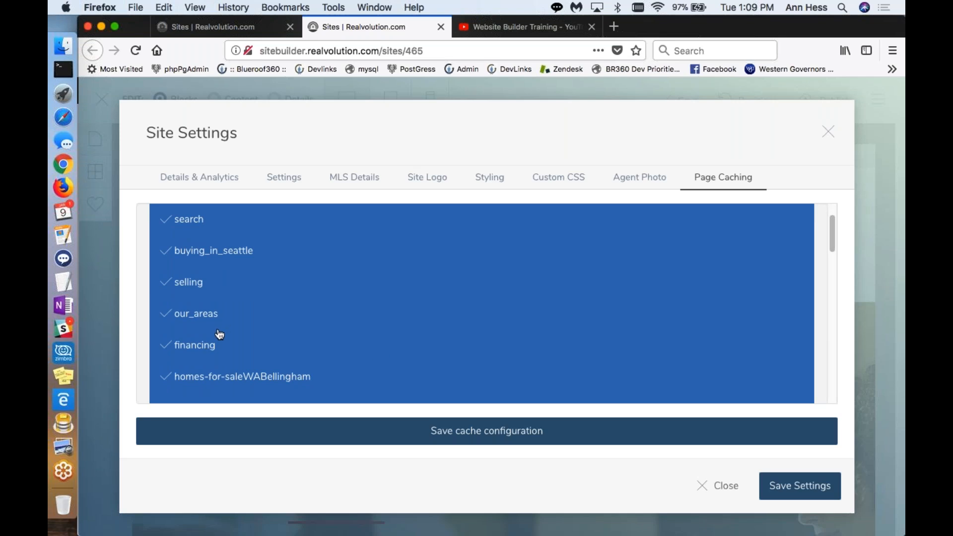
scroll(220, 332, down, 2)
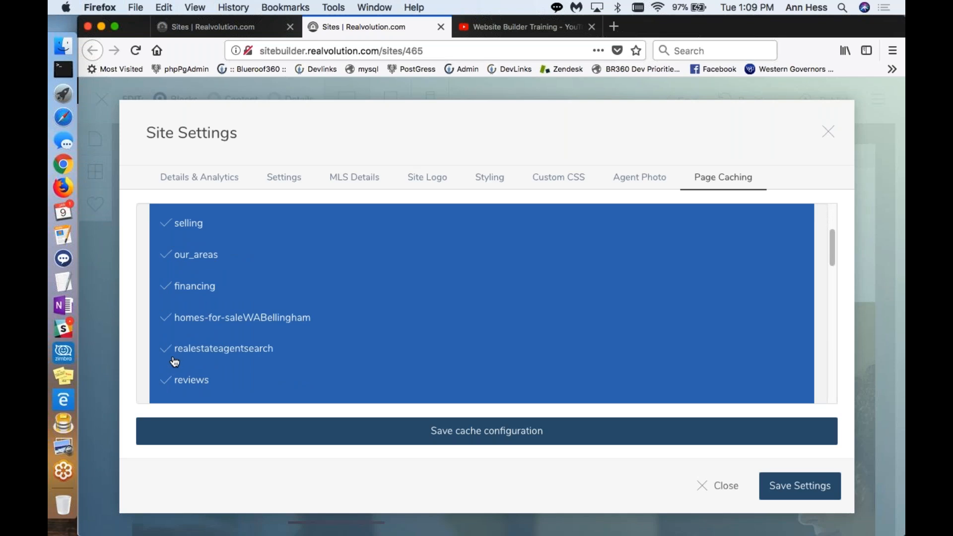
scroll(174, 362, down, 3)
scroll(175, 361, up, 5)
scroll(175, 361, up, 2)
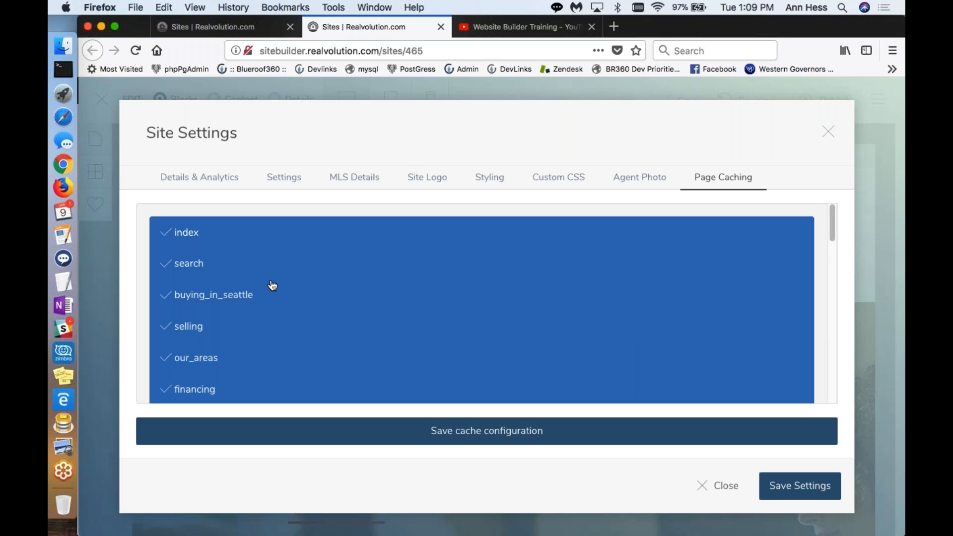
scroll(272, 286, down, 5)
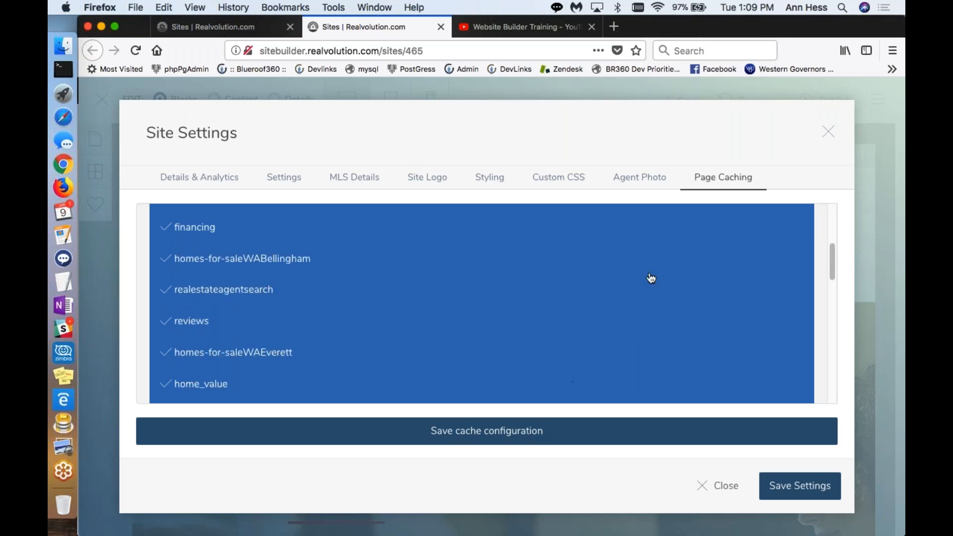
click(828, 135)
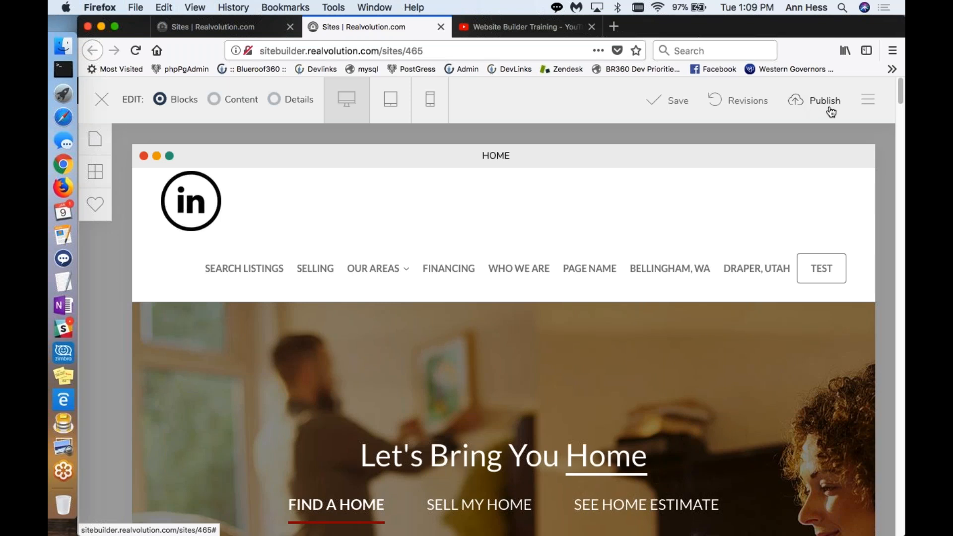
Step: Examine the HOME page's title, meta description and header and body includes in its page settings, and close them unchanged
click(865, 108)
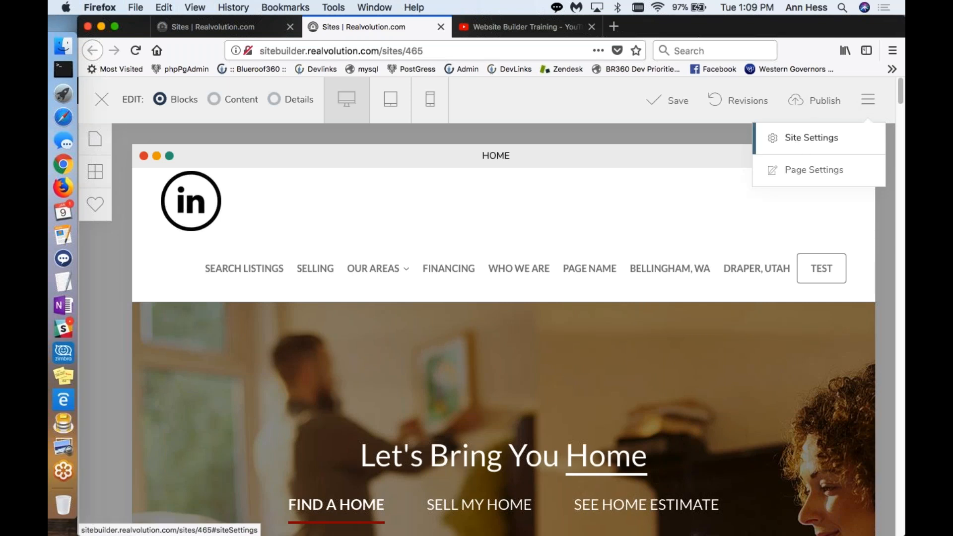
click(802, 173)
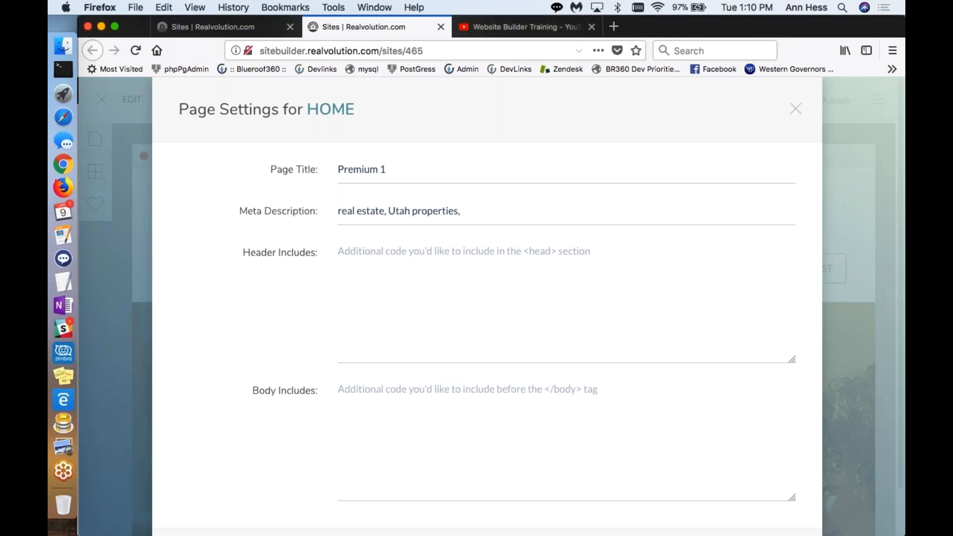
click(487, 209)
click(446, 268)
click(796, 109)
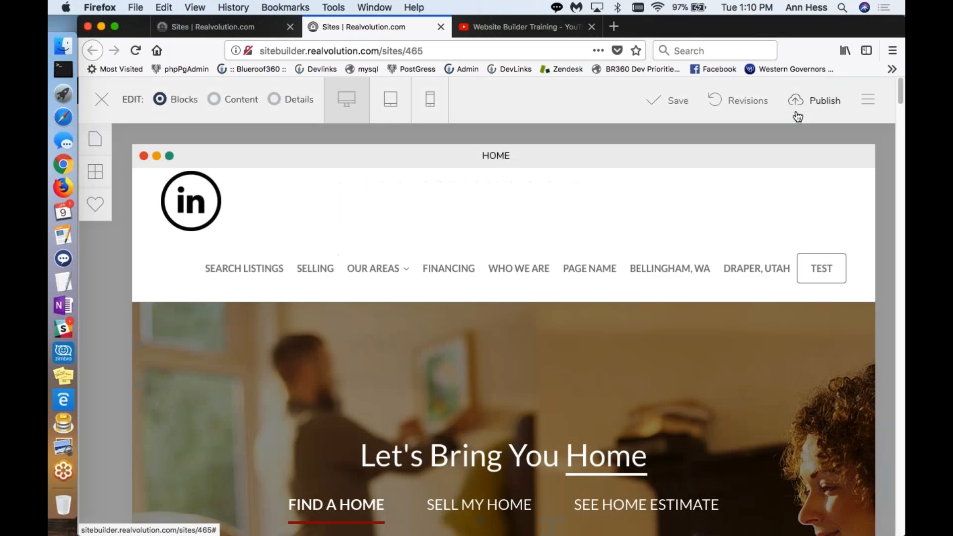
Step: Move the BUYING in Seattle page above SEARCH LISTINGS in the site's page list and update the menu
mouse_move(743, 236)
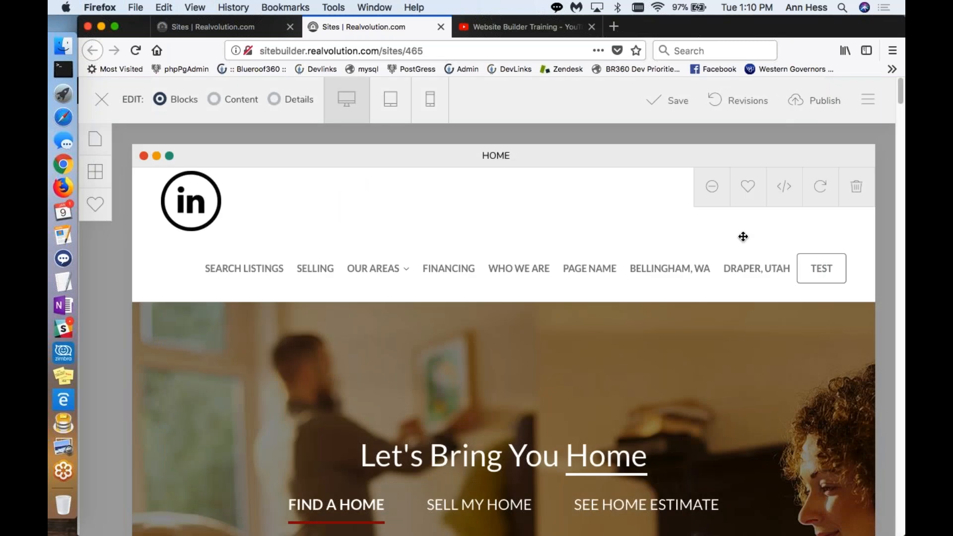
click(95, 141)
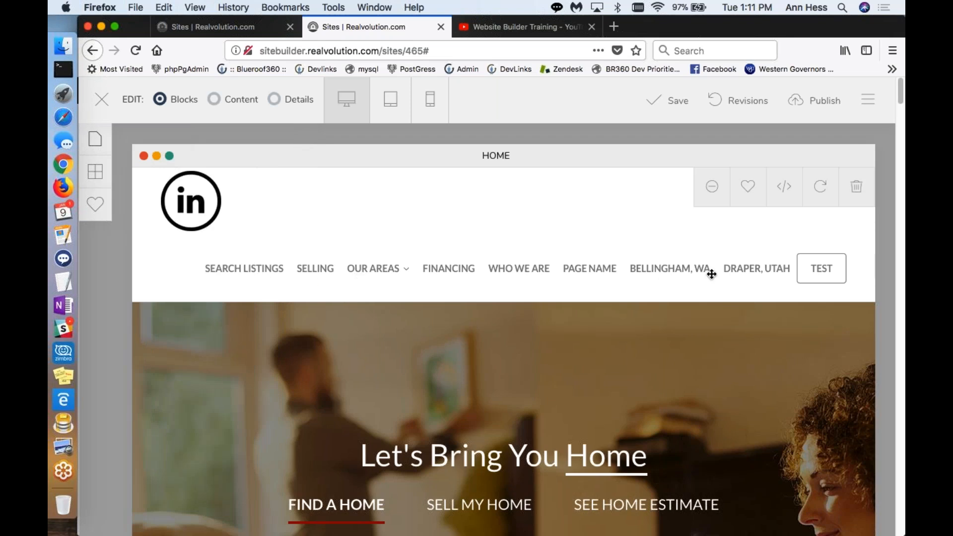
click(98, 143)
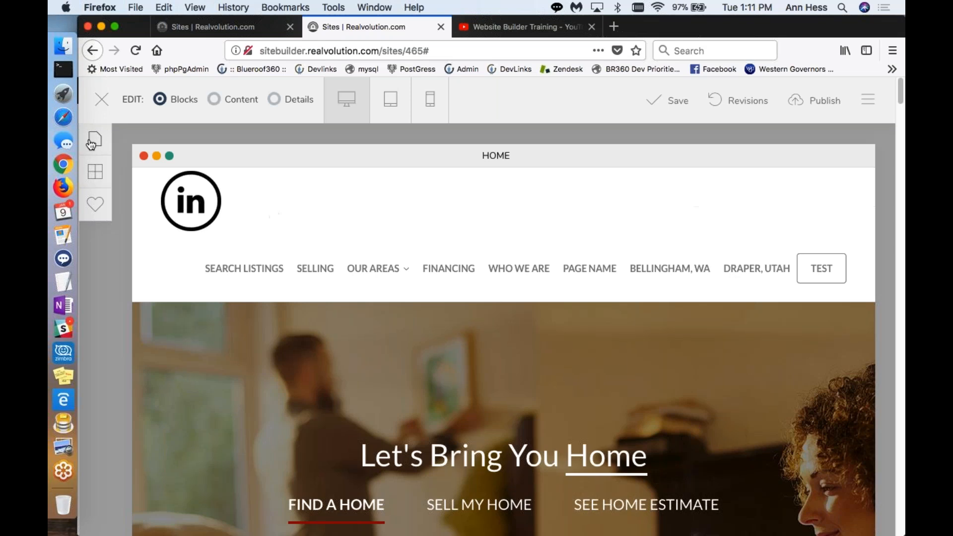
click(91, 144)
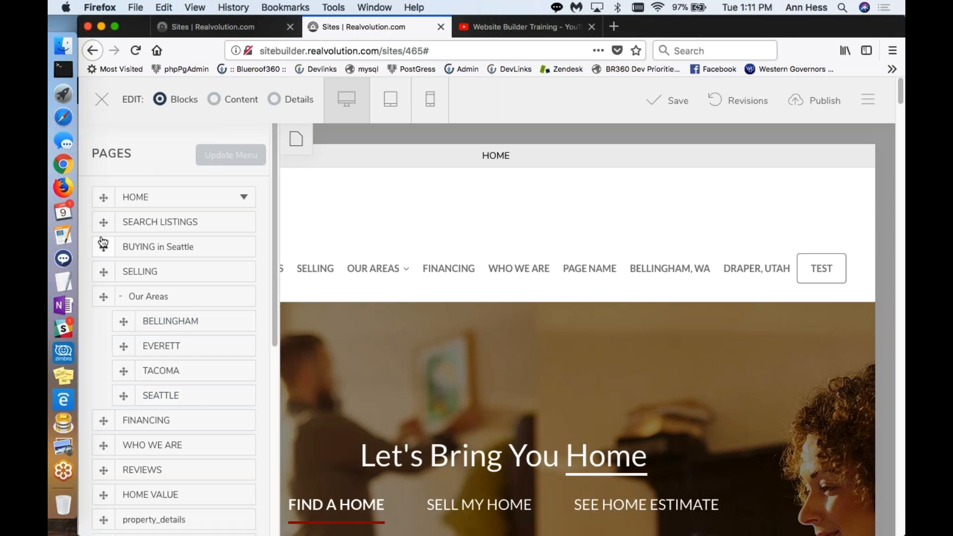
drag(104, 247, 101, 221)
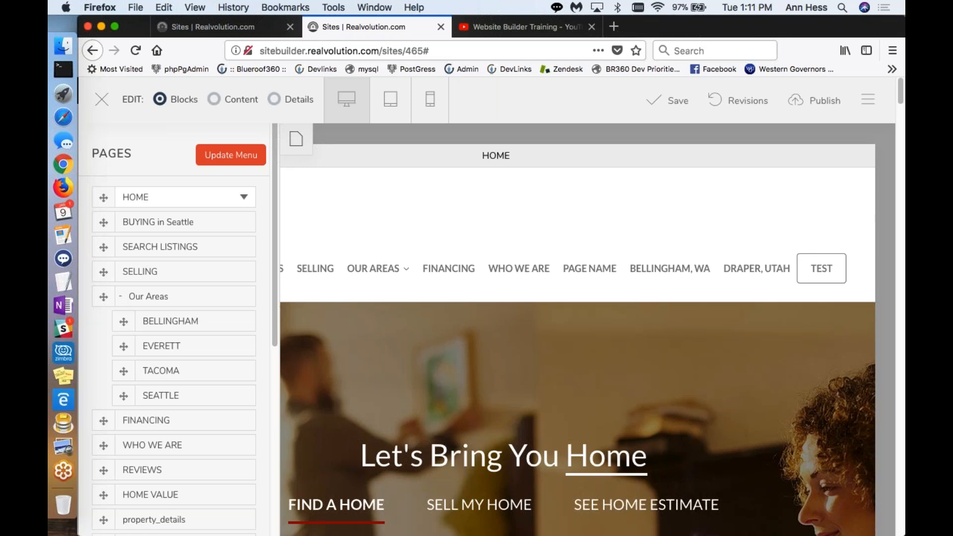
click(221, 156)
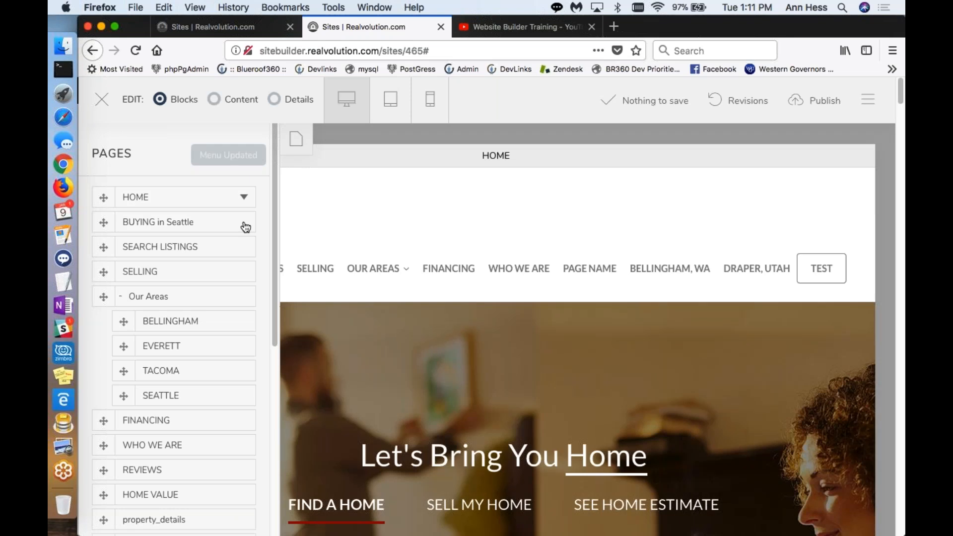
Step: Open the BUYING in Seattle page from the page list and reload the site editor
click(245, 226)
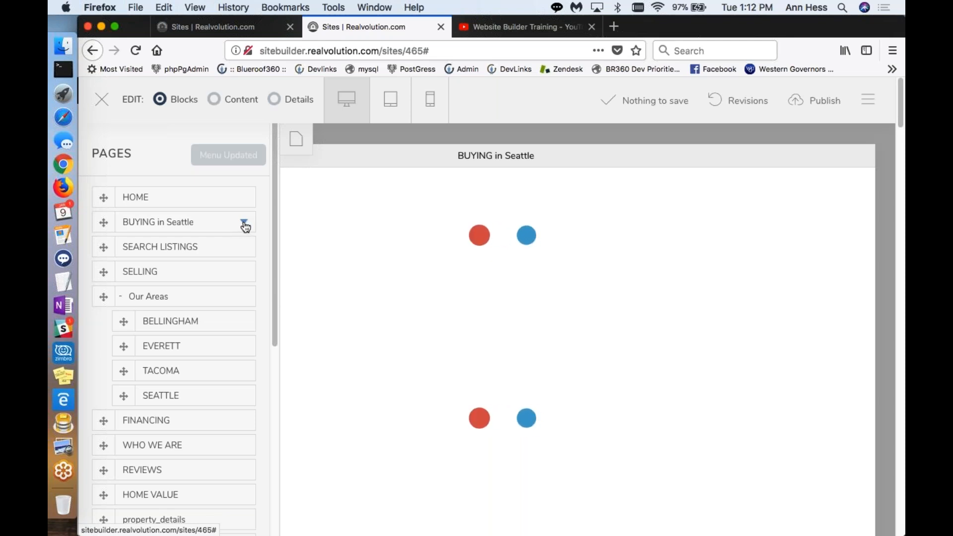
scroll(232, 315, down, 5)
scroll(232, 315, up, 5)
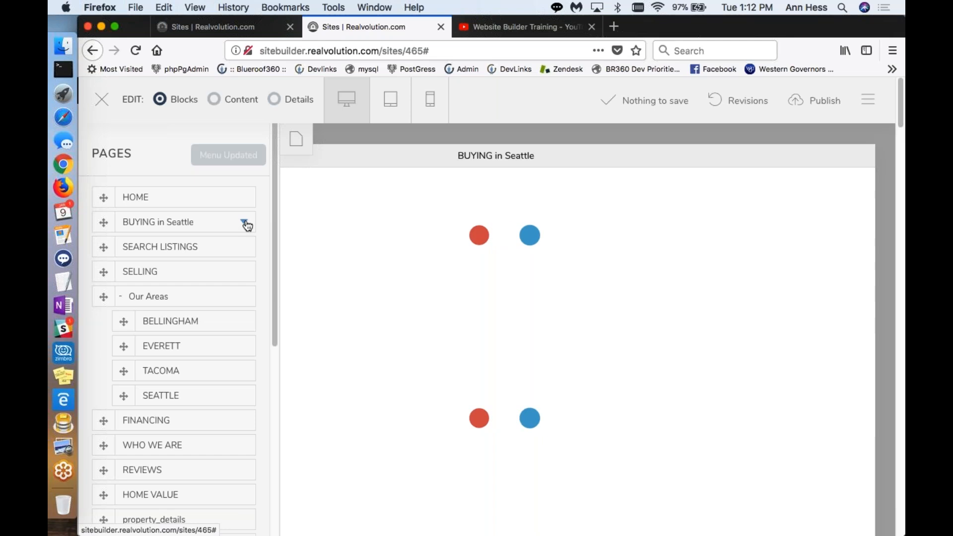
scroll(194, 325, down, 1)
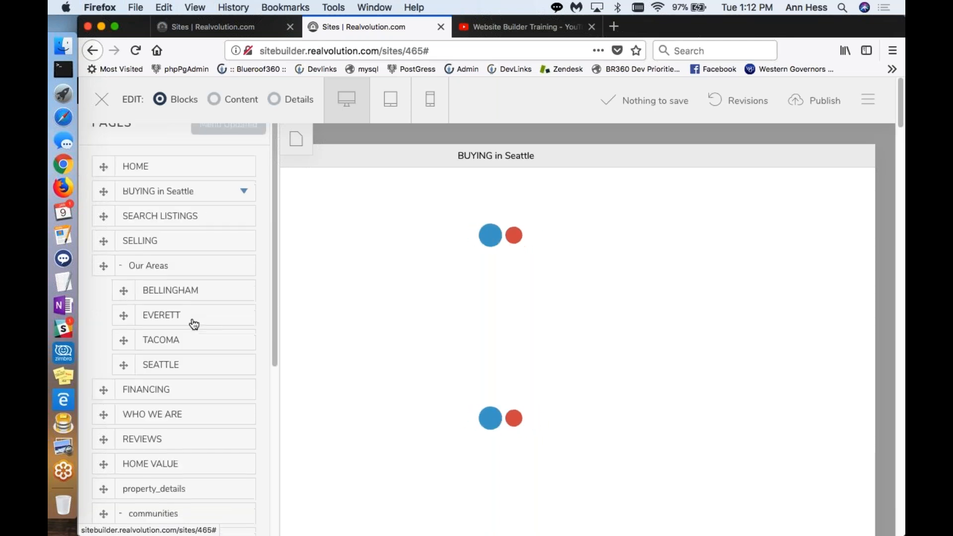
scroll(194, 325, down, 5)
click(308, 51)
key(super+r)
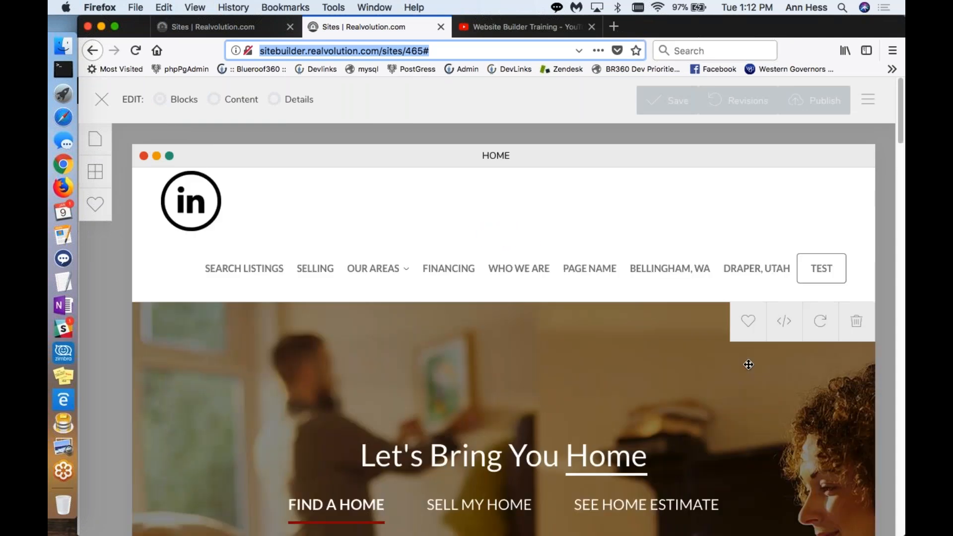
Step: Open the REVIEWS page, examine its page options and page link, and leave the link unchanged
click(96, 142)
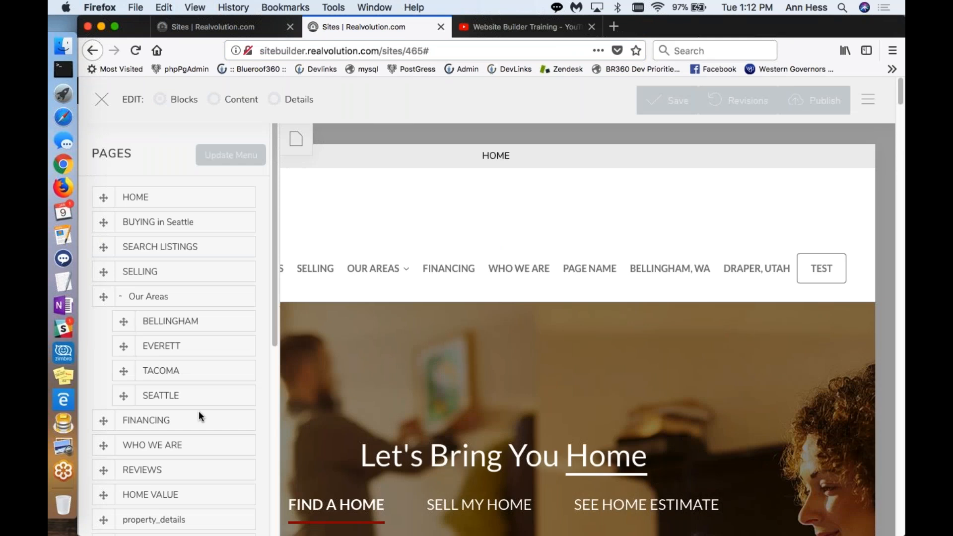
scroll(200, 415, down, 3)
click(213, 312)
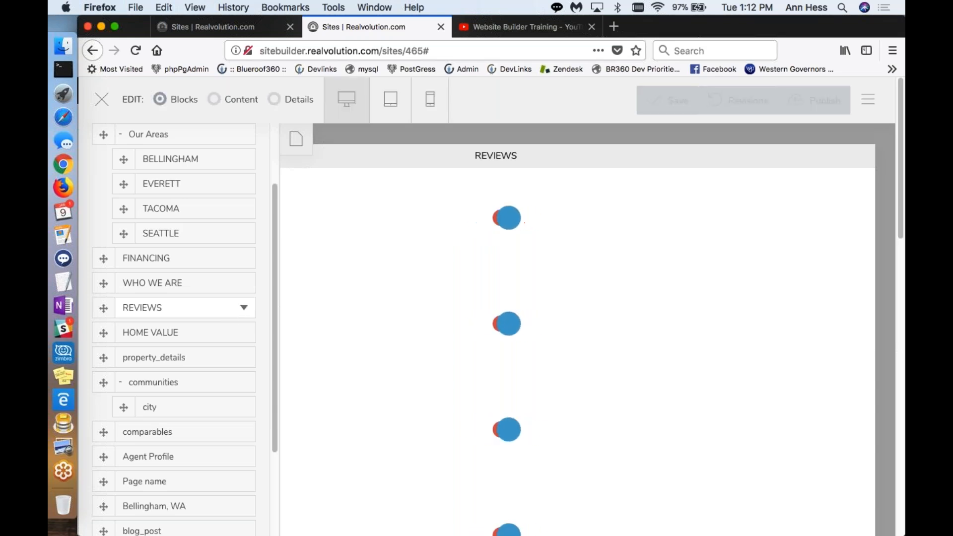
click(243, 307)
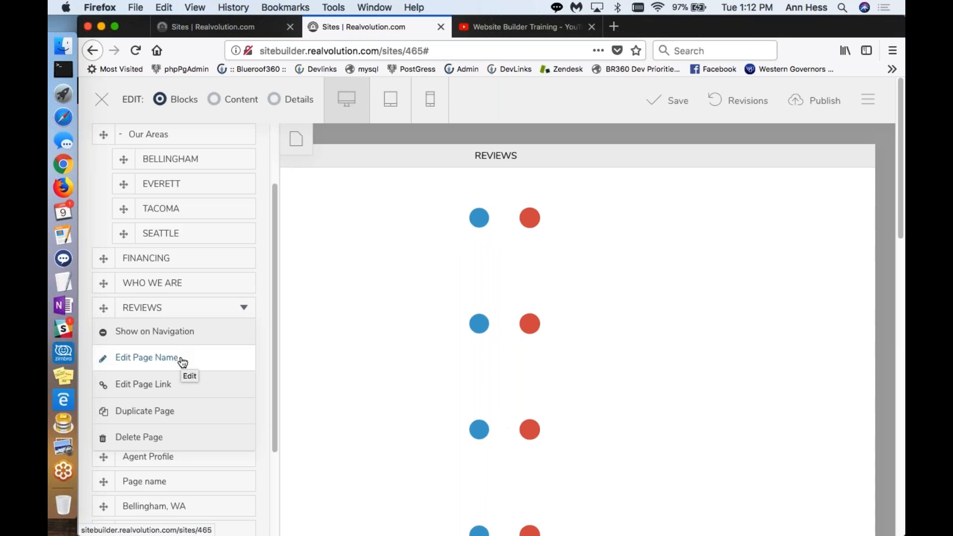
click(161, 394)
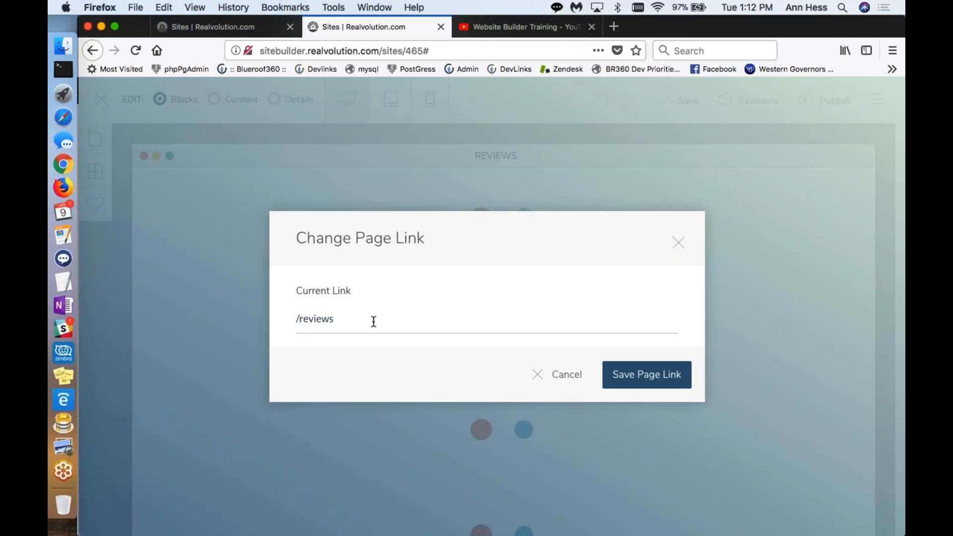
click(566, 383)
click(95, 138)
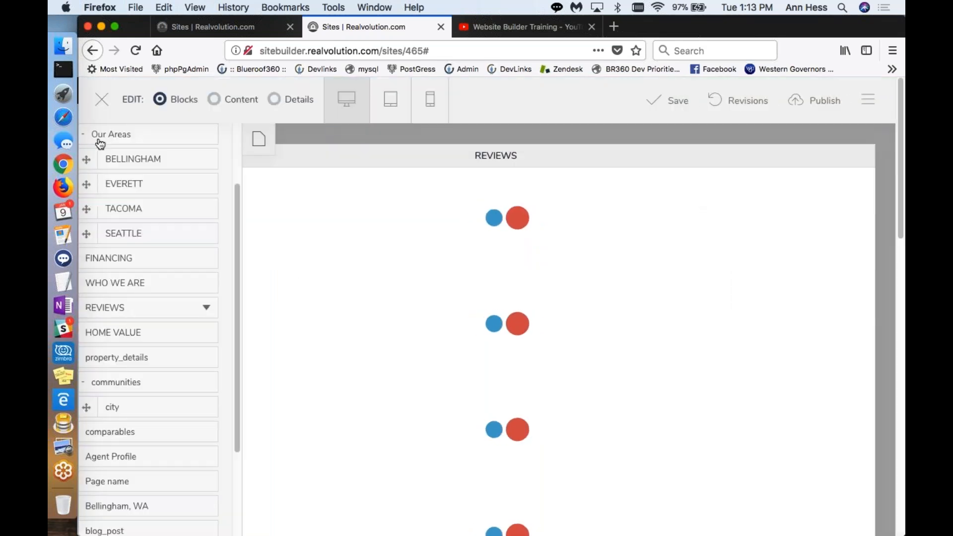
click(243, 308)
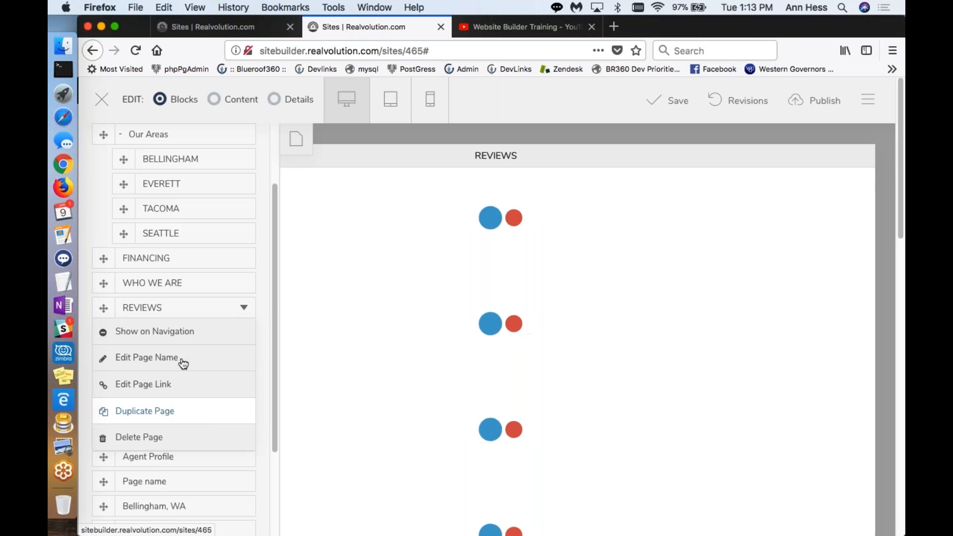
Step: Return to the HOME page and look through the site's full page list
scroll(181, 361, up, 5)
click(162, 200)
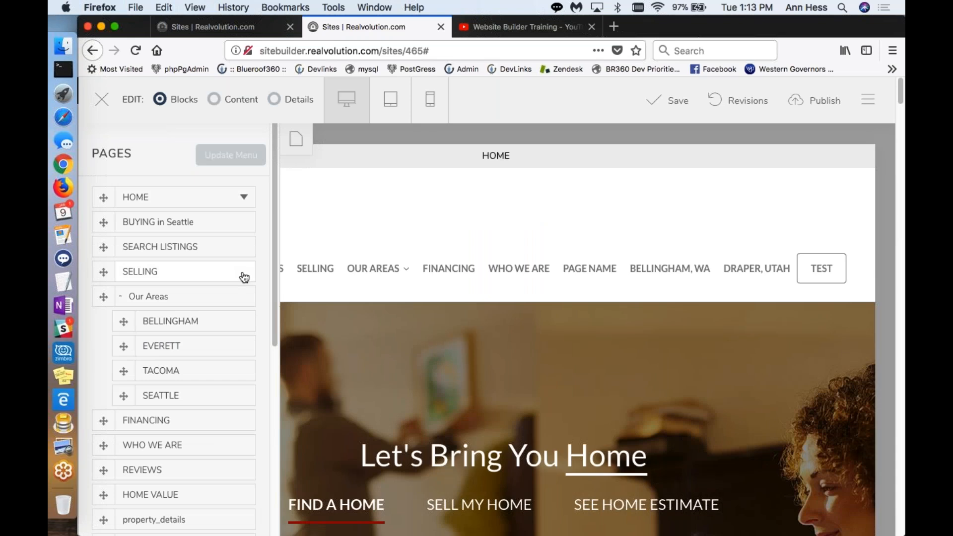
scroll(233, 397, down, 3)
scroll(198, 401, down, 2)
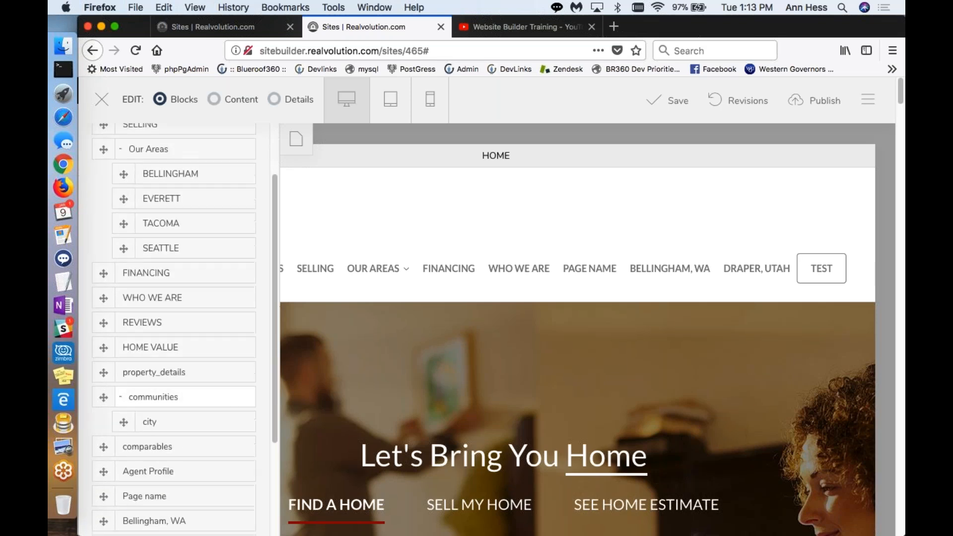
scroll(198, 397, down, 3)
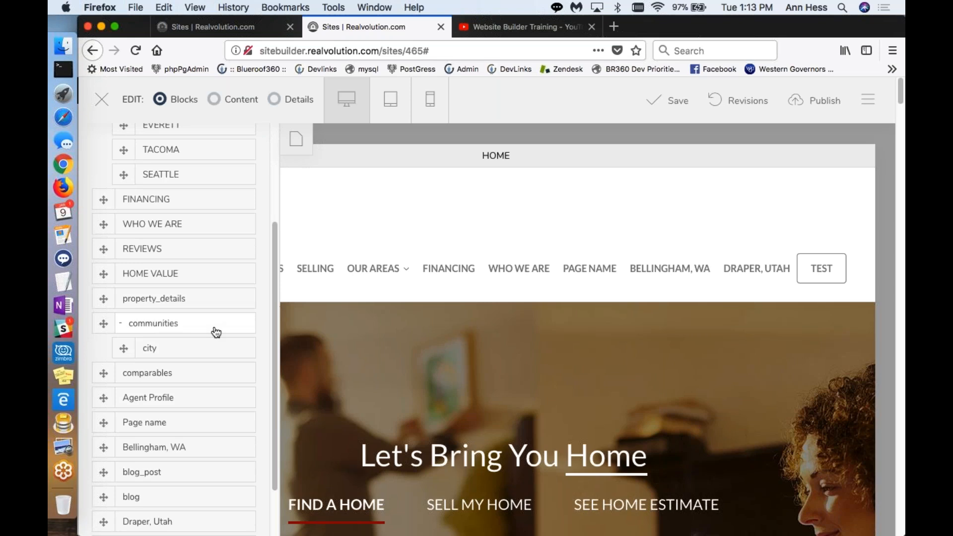
scroll(215, 332, up, 5)
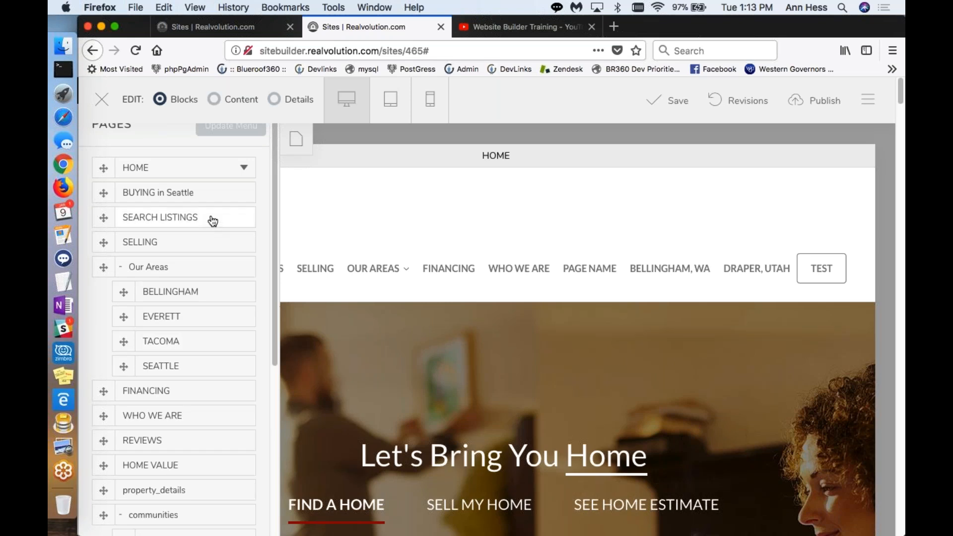
Step: Add a new page named "Sugarhouse Park, UT" to the site with its automatically generated link
scroll(204, 278, down, 5)
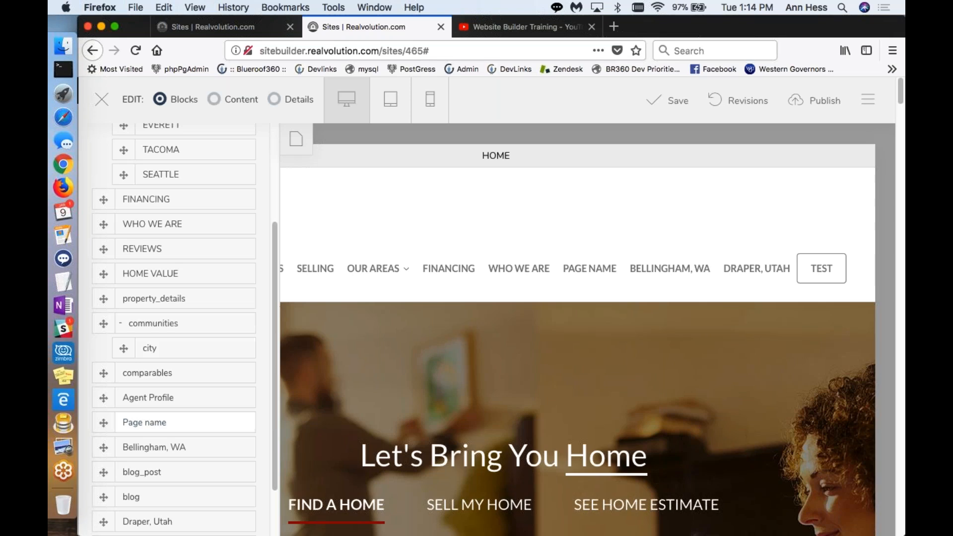
scroll(184, 425, down, 3)
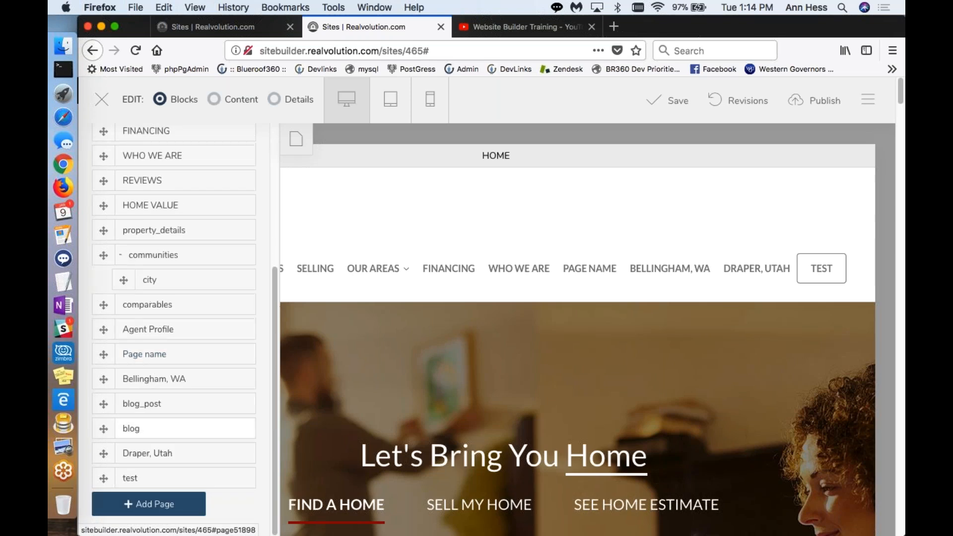
click(130, 505)
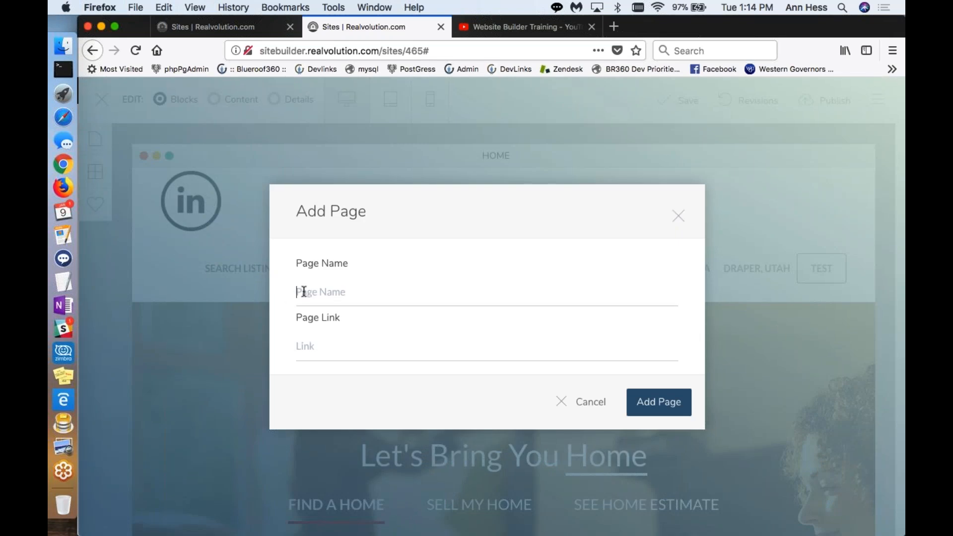
text(Sugarhouse Park, URT)
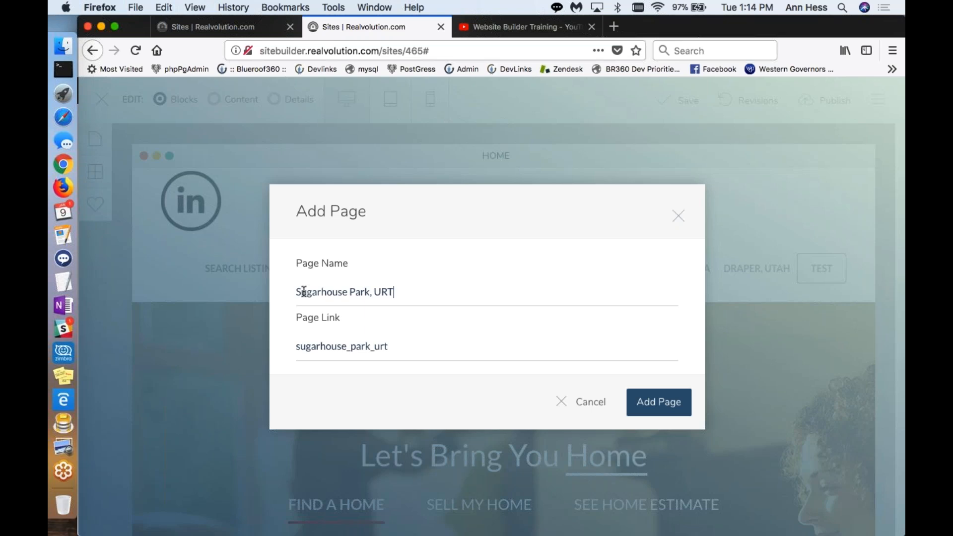
key(BackSpace)
key(BackSpace)
text(T)
click(646, 401)
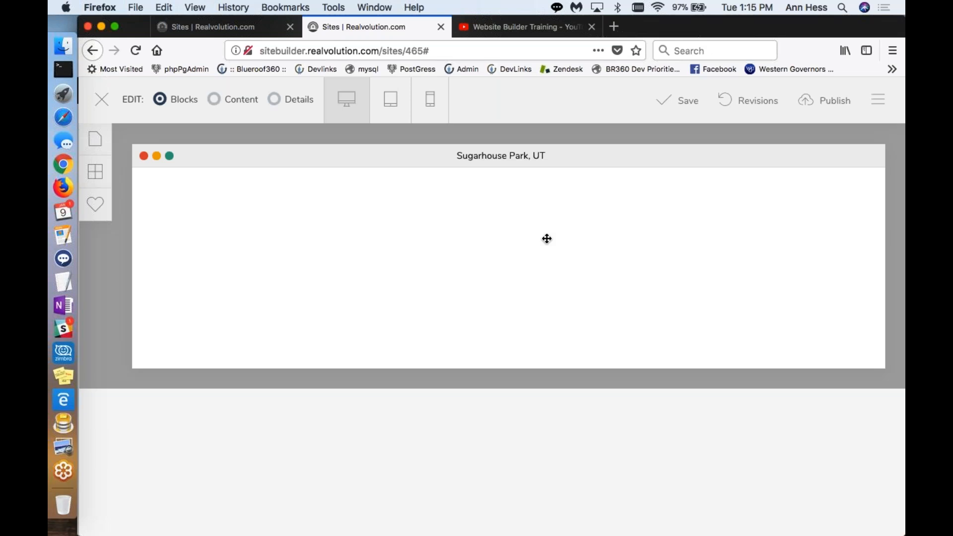
Step: Delete the default RealVolution header block from the Sugarhouse Park, UT page
mouse_move(694, 200)
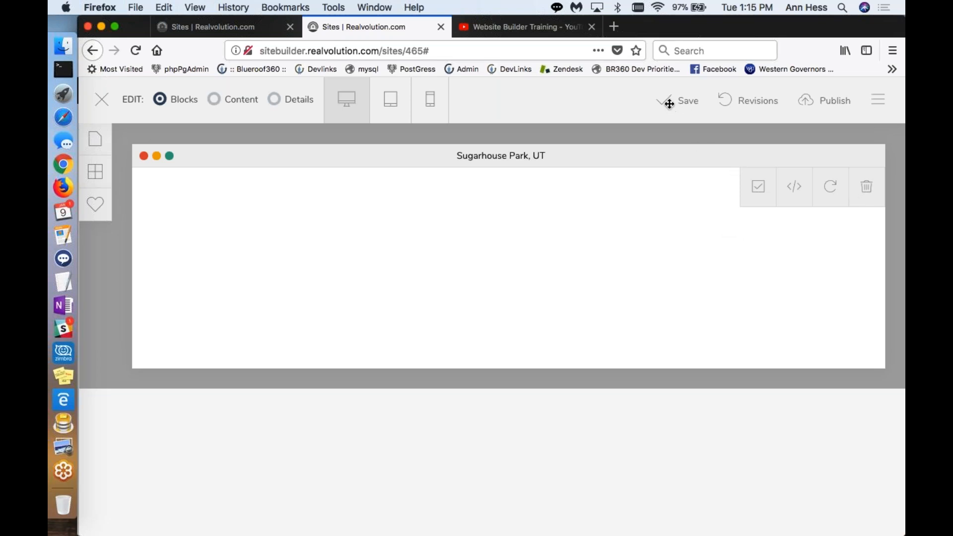
click(349, 51)
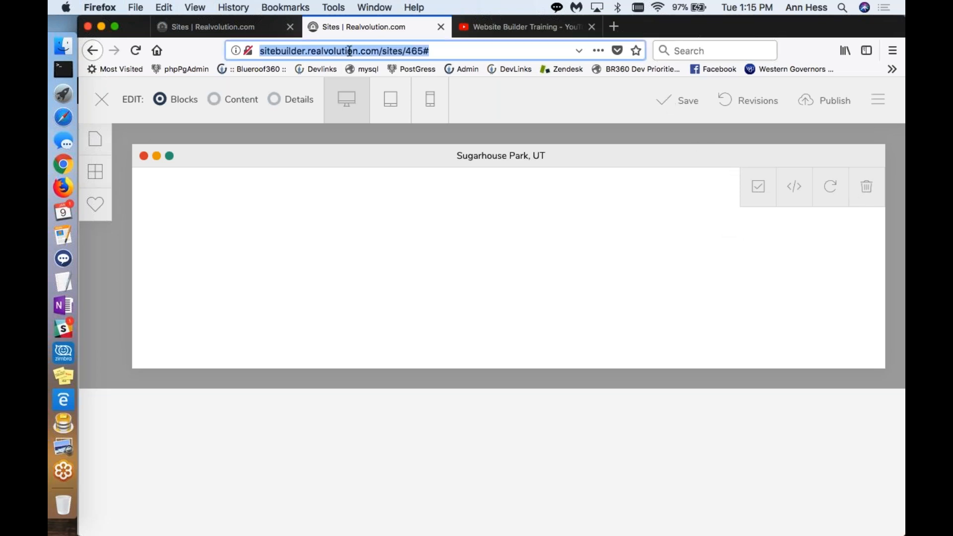
key(Return)
click(616, 278)
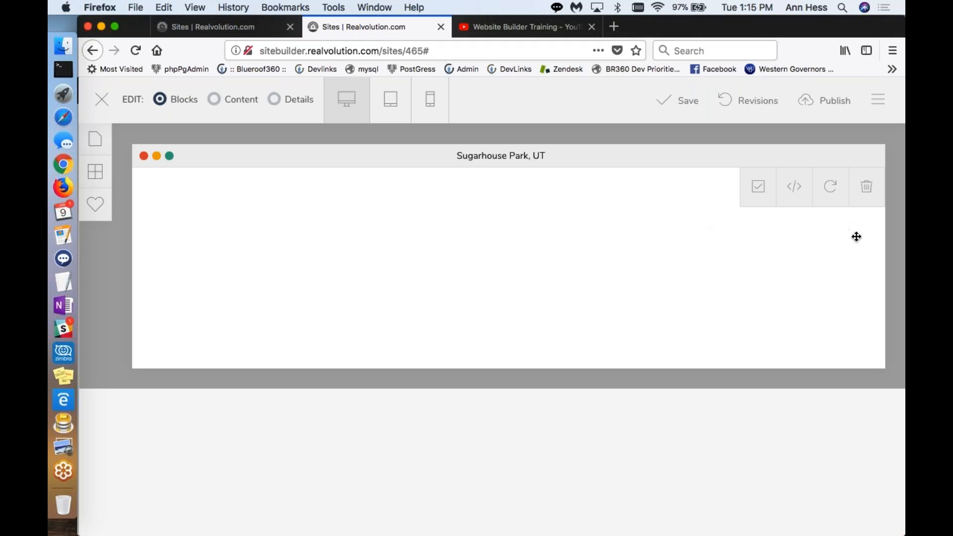
drag(852, 250, 865, 203)
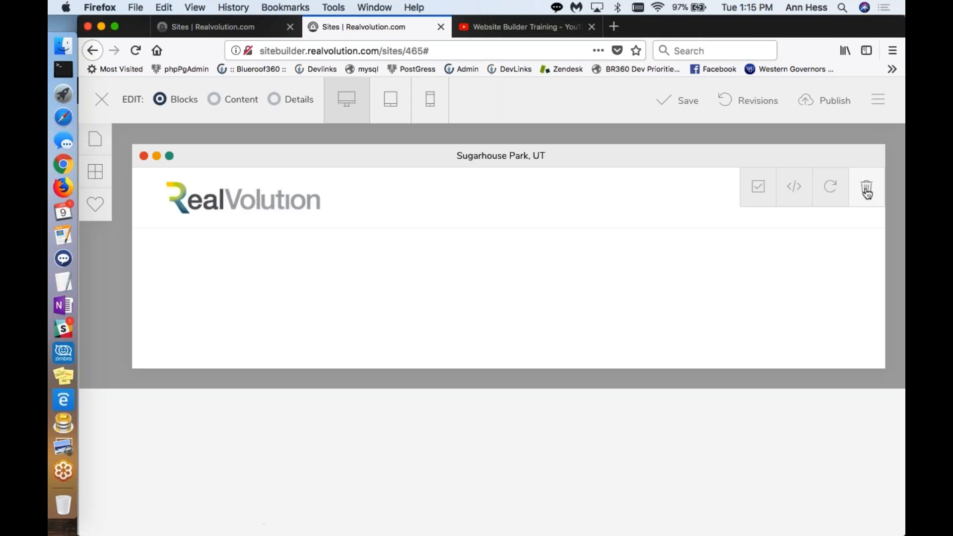
click(867, 190)
click(530, 350)
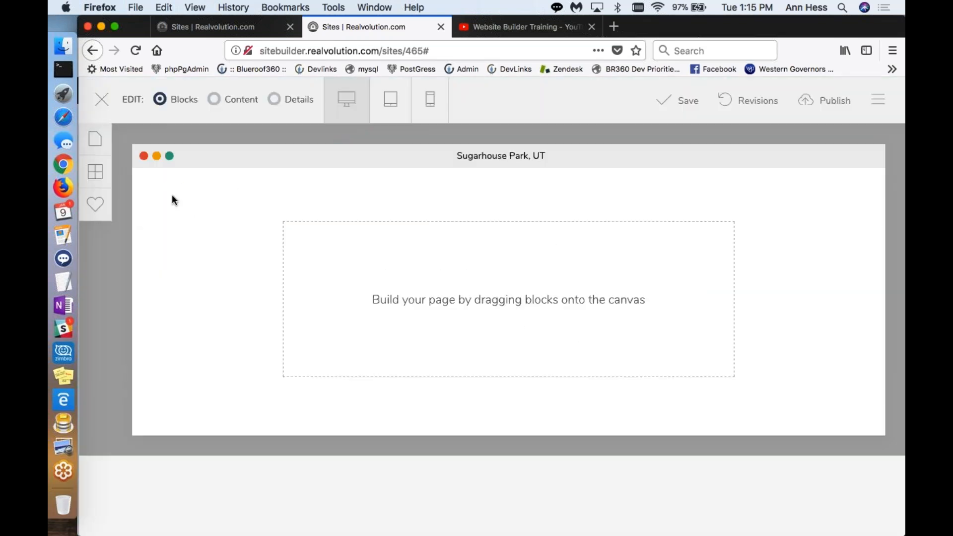
Step: Place the "Header 1 - System / Header 2 - Interior" block on the empty Sugarhouse Park, UT page
click(97, 176)
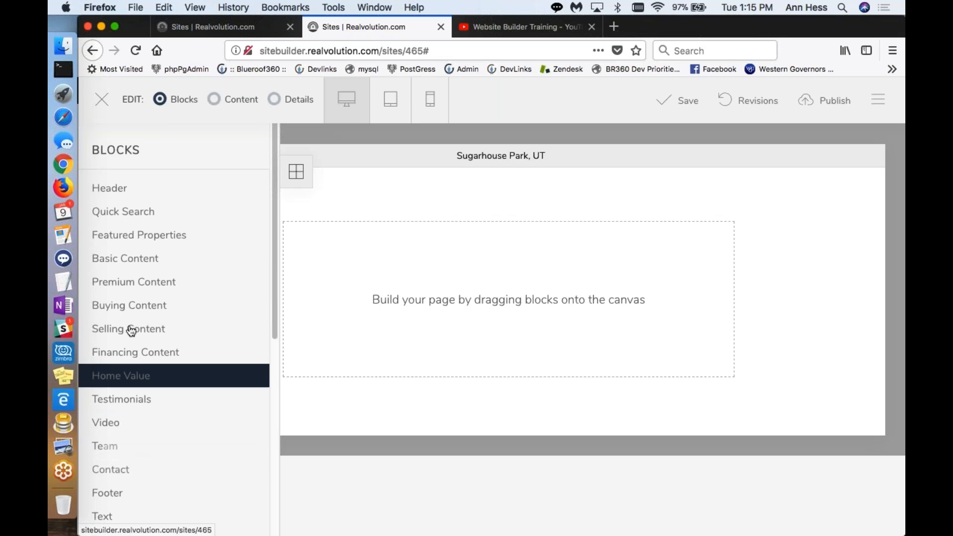
click(110, 193)
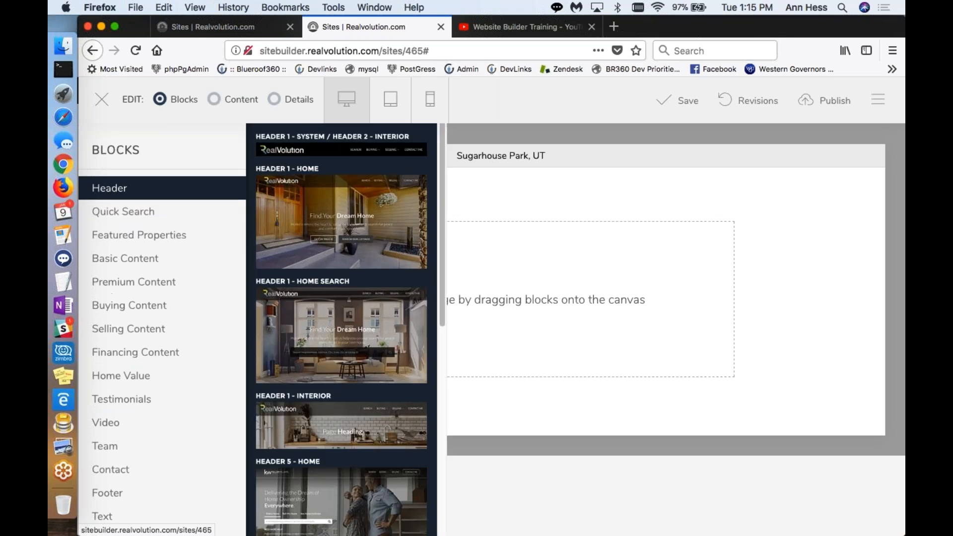
scroll(314, 390, down, 1)
scroll(315, 390, down, 4)
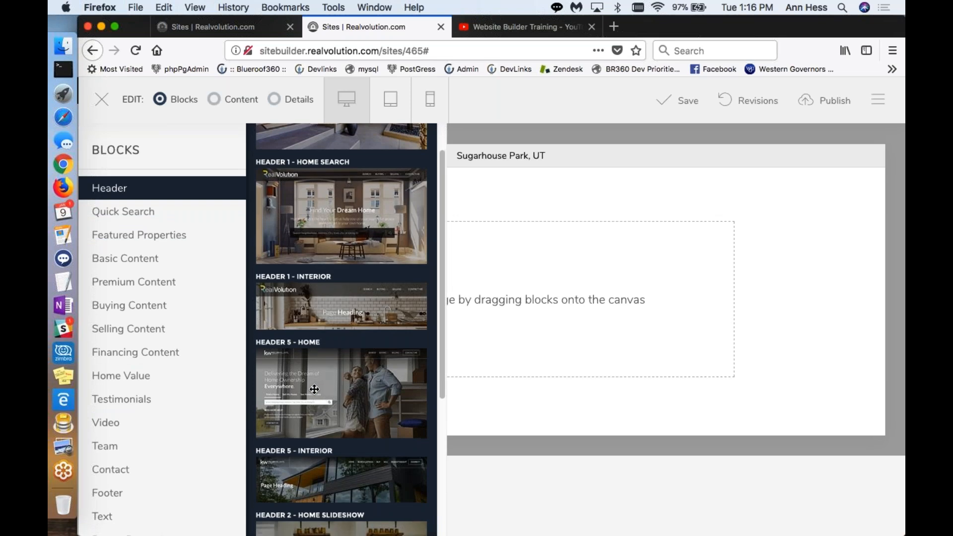
scroll(314, 390, up, 5)
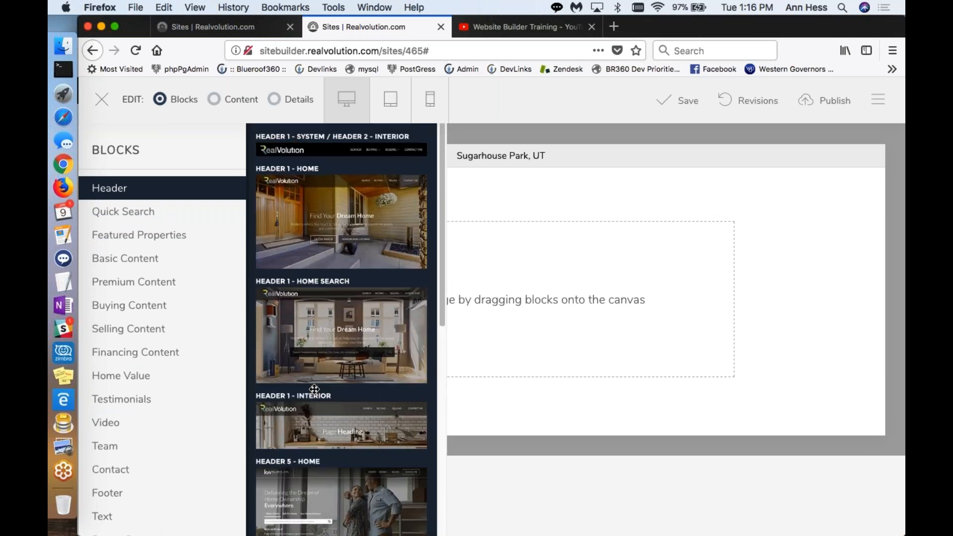
drag(282, 149, 536, 204)
drag(534, 200, 533, 201)
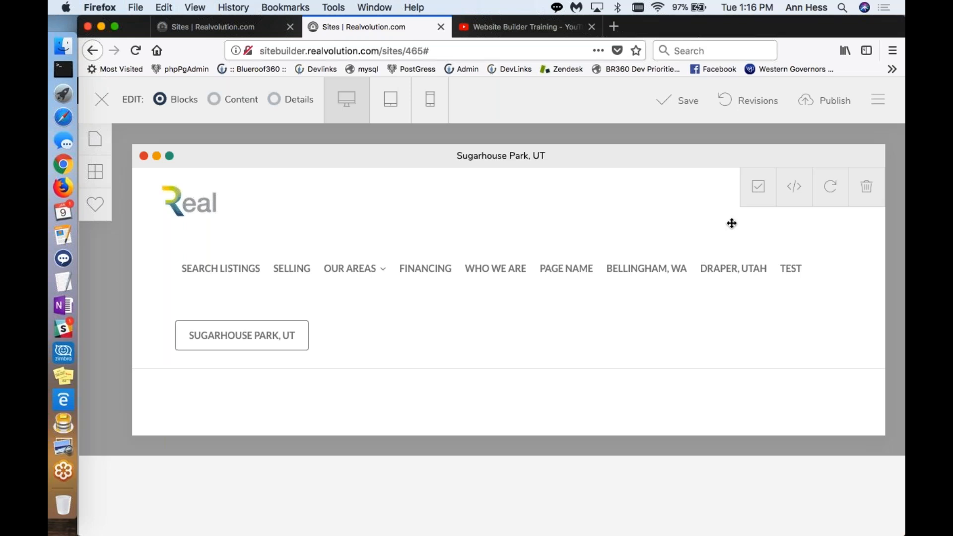
click(762, 195)
Step: Add the Centered Title block from Basic Content below the header on the Sugarhouse Park, UT page
click(91, 178)
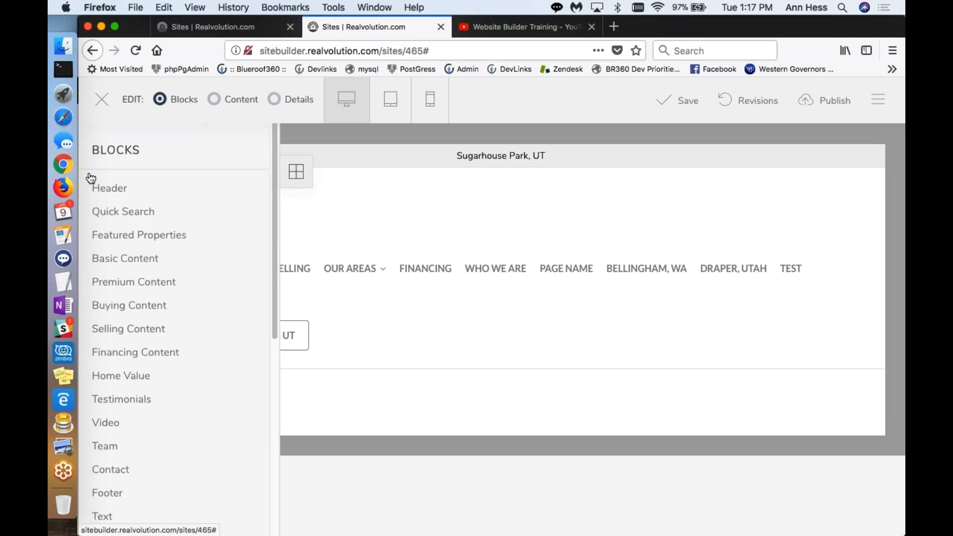
click(115, 260)
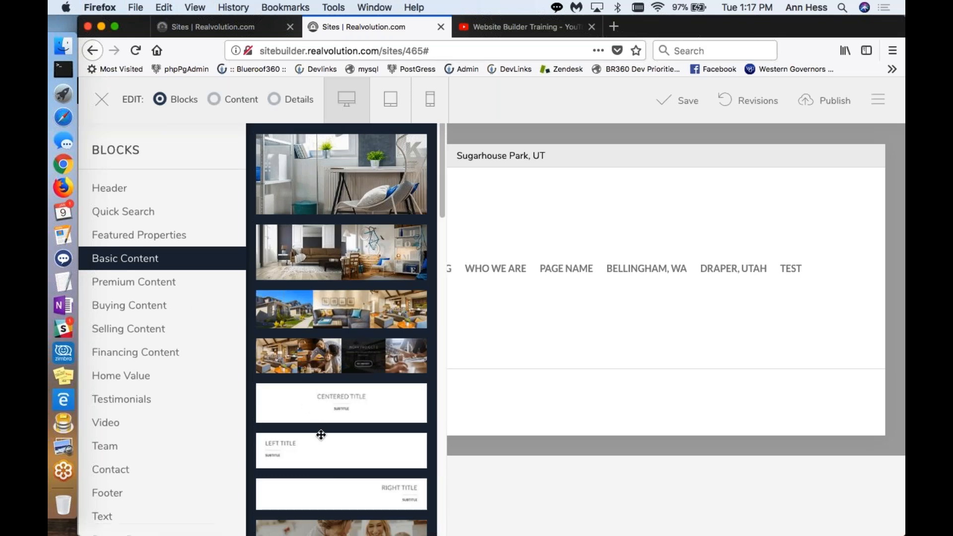
scroll(322, 434, down, 5)
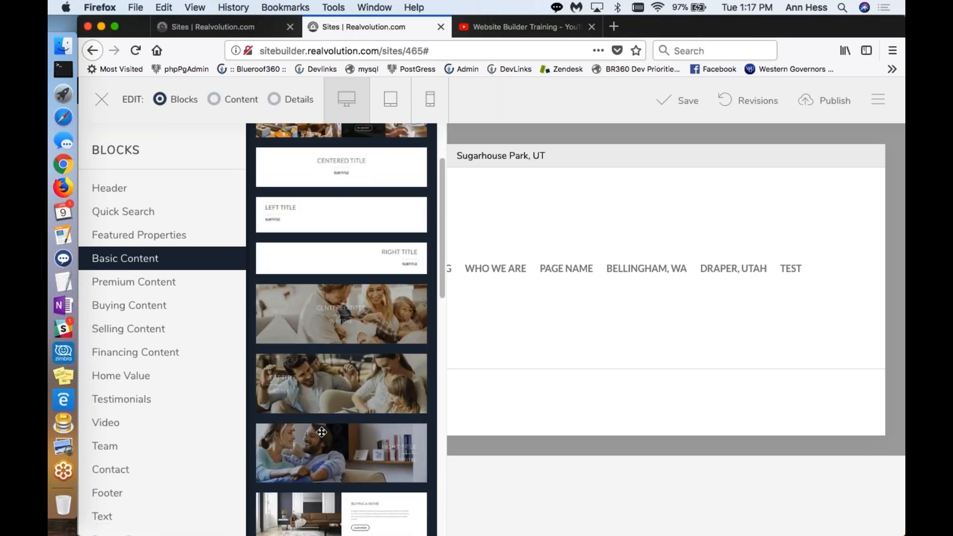
scroll(322, 433, down, 3)
scroll(322, 432, up, 6)
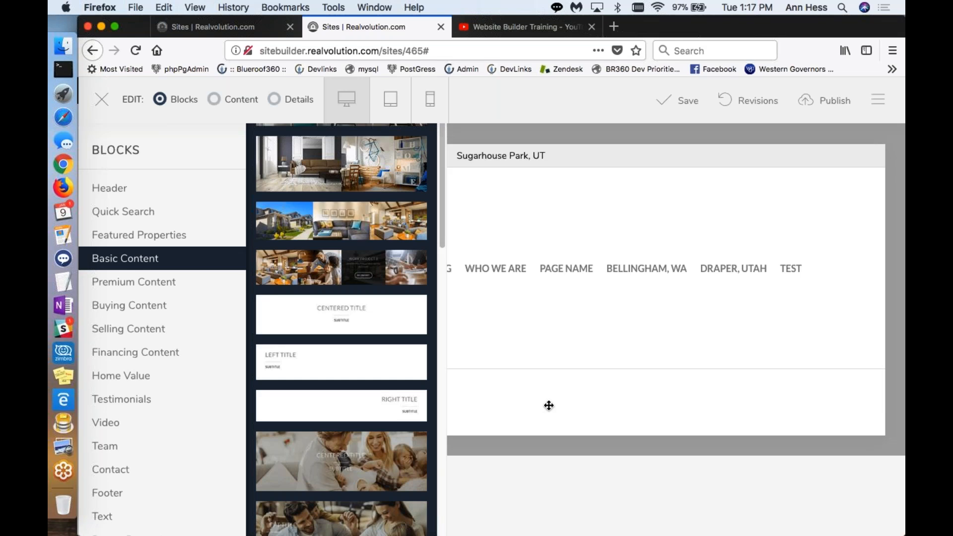
drag(548, 406, 549, 406)
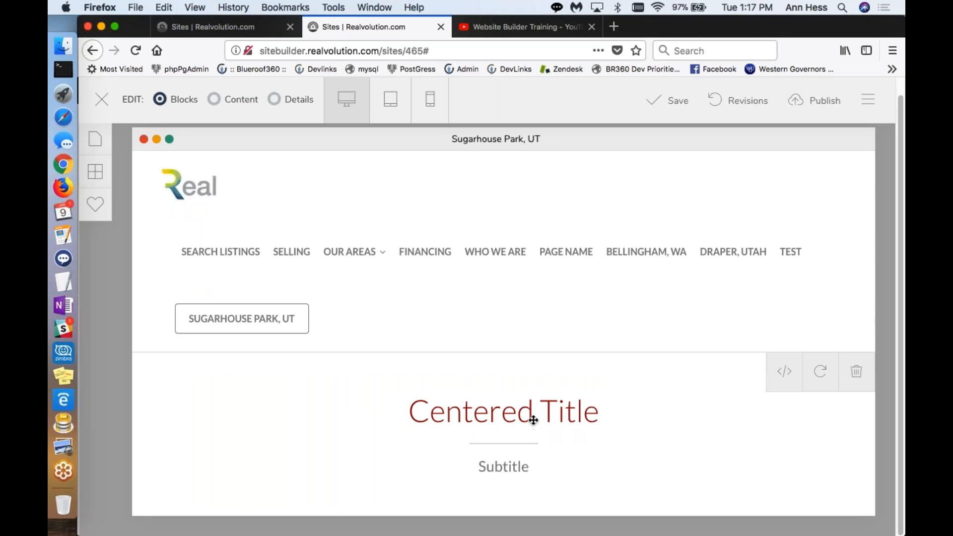
Step: Replace the Centered Title block's heading text with "About Sugarhouse Utah"
click(213, 103)
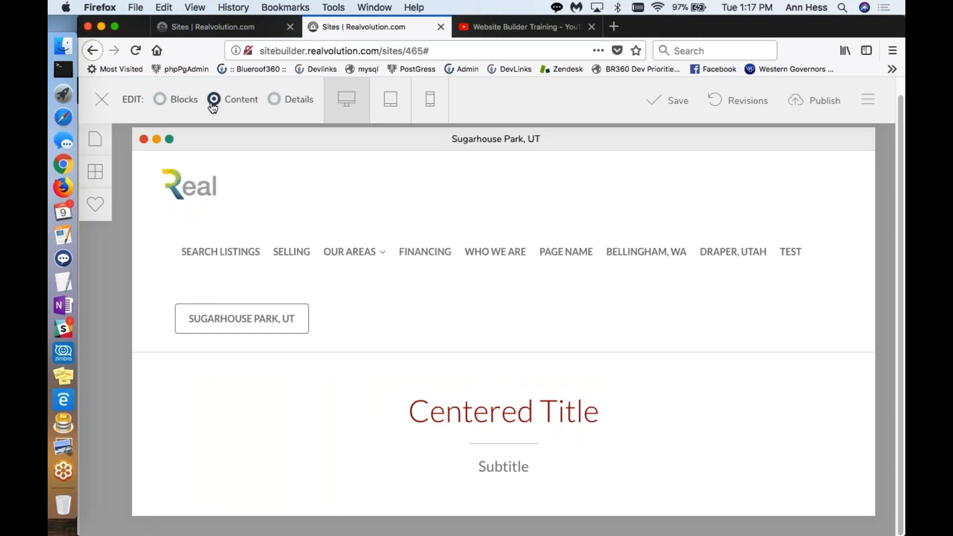
click(562, 412)
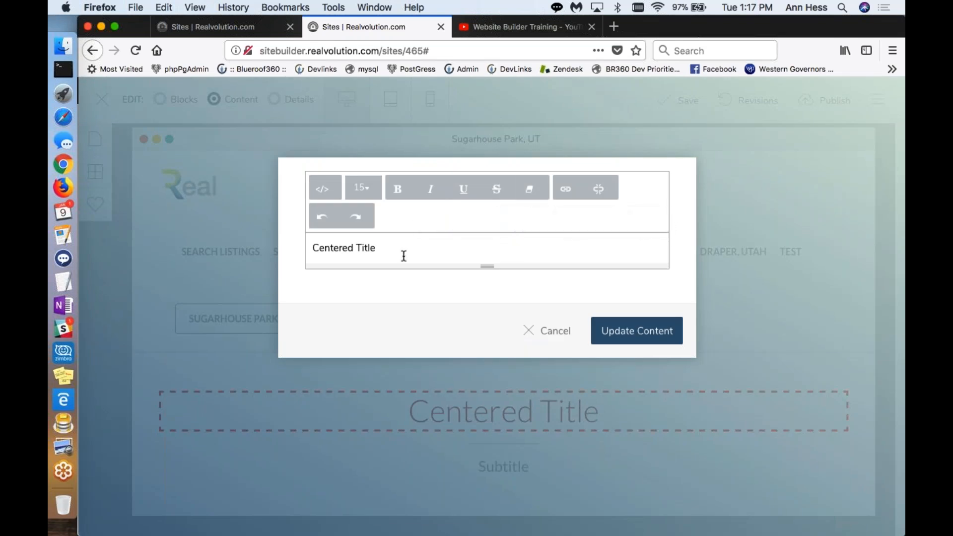
drag(385, 247, 268, 236)
text(About Sugarhouse Utah)
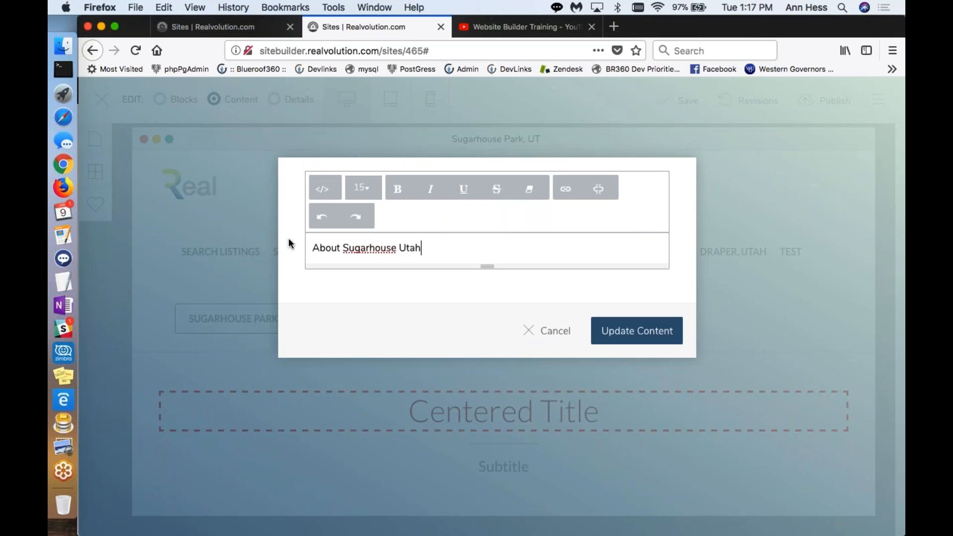
click(612, 330)
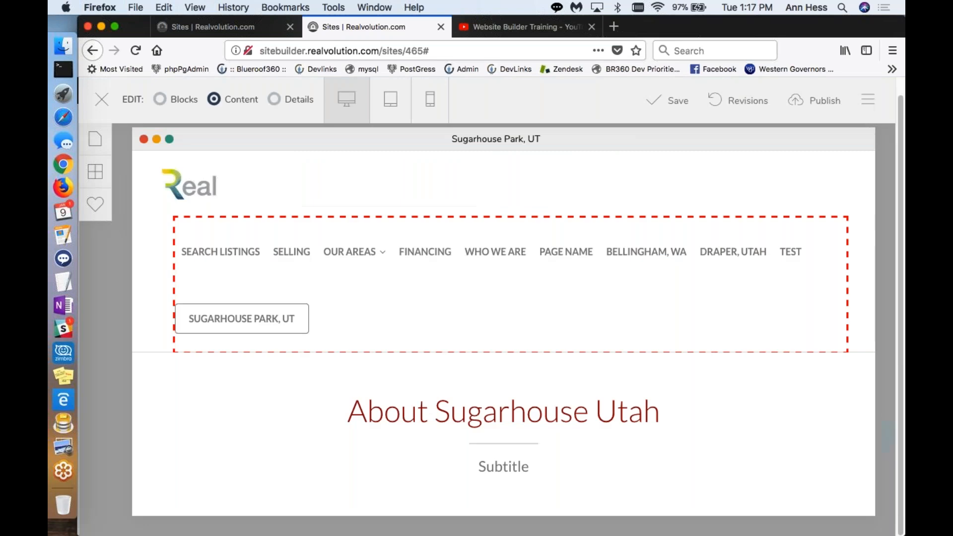
Step: Replace the subtitle text below the heading with "Welcome to Sugarhouse!"
click(512, 471)
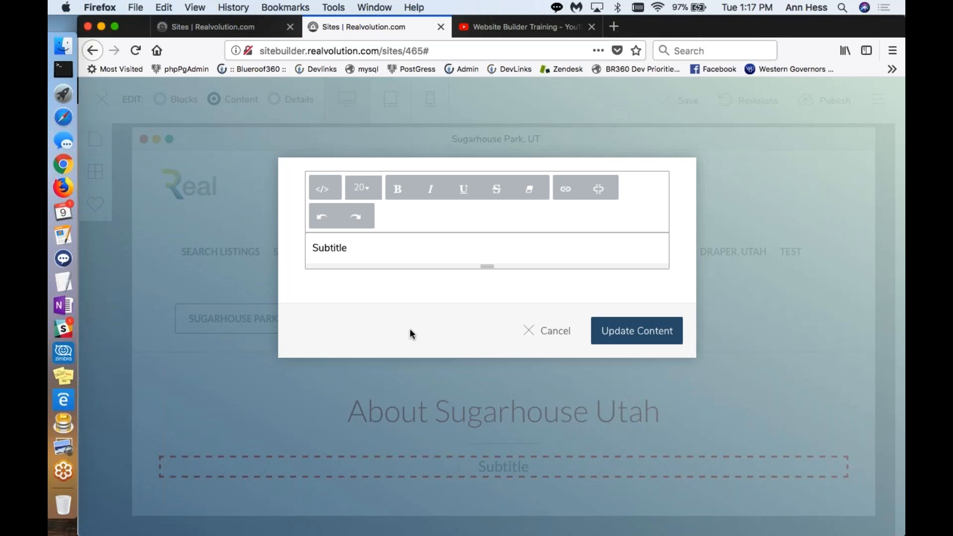
double_click(363, 253)
text(Welcome to Sugarhouse!)
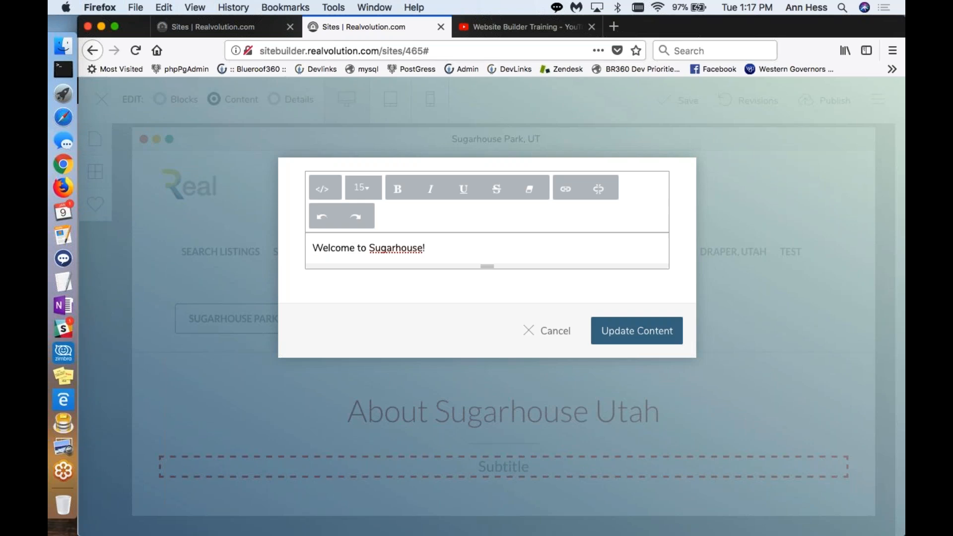
click(637, 330)
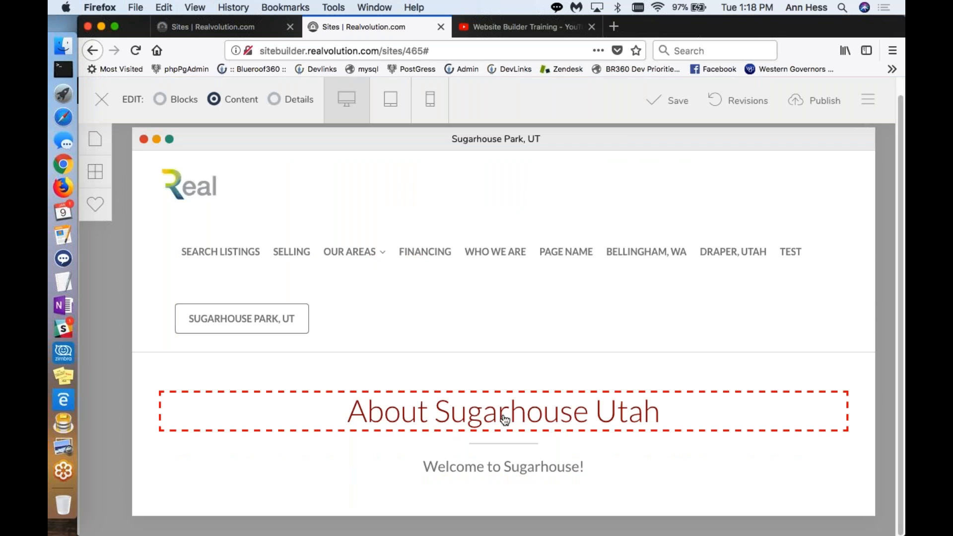
Step: Set the "About Sugarhouse Utah" heading's font size to 25px and its color to black, and apply the style changes
click(278, 101)
click(406, 411)
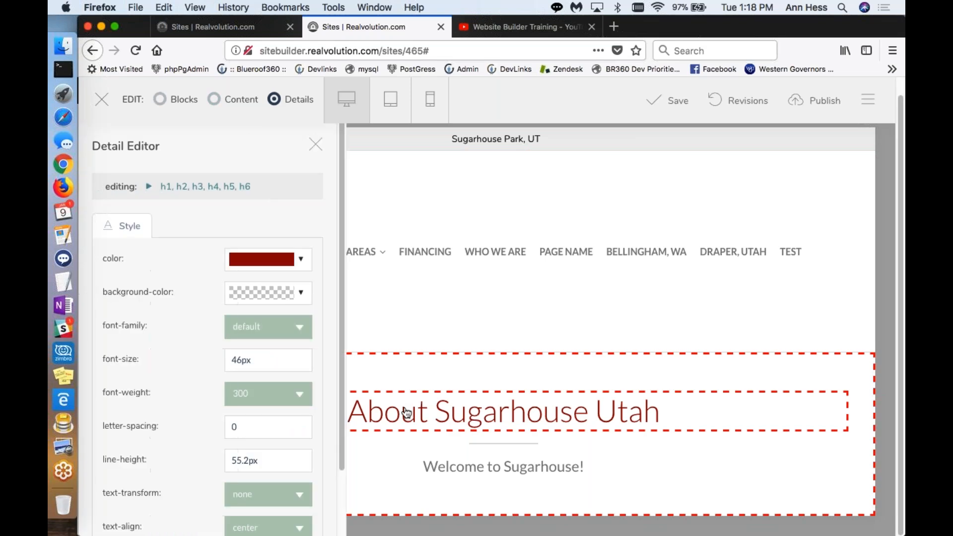
double_click(237, 359)
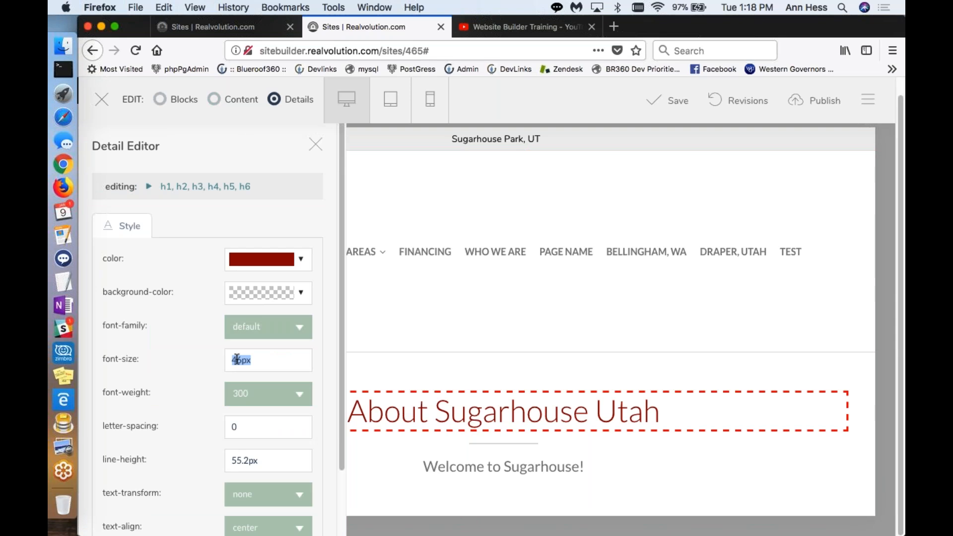
text(25)
click(301, 261)
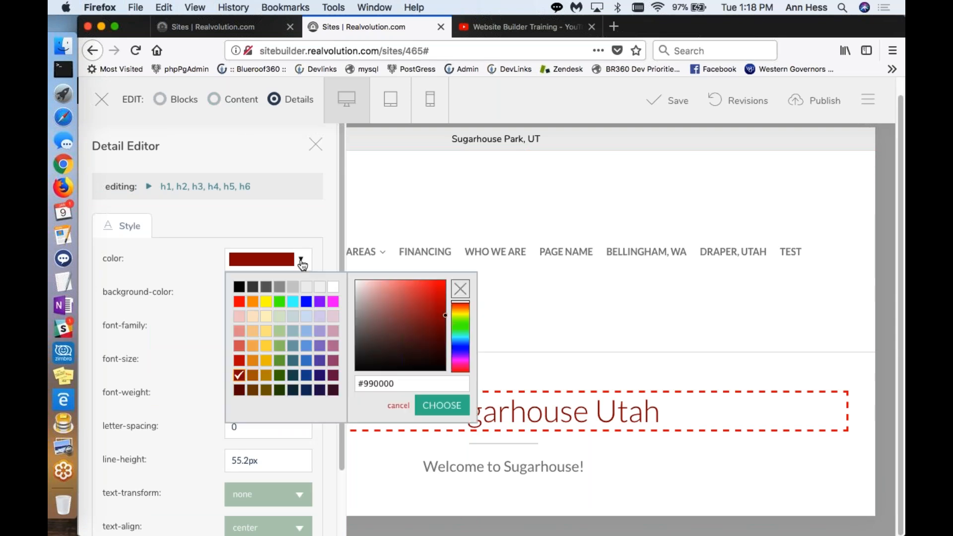
click(244, 290)
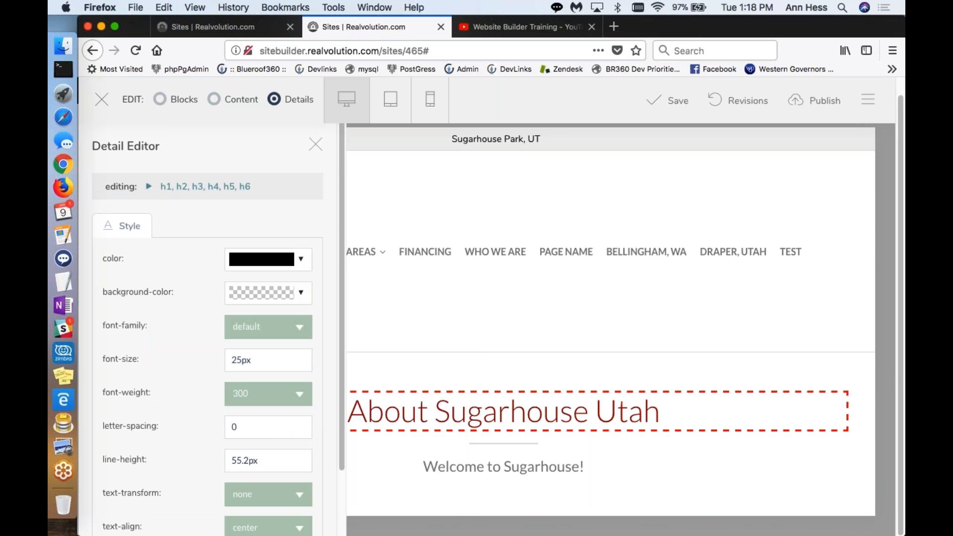
scroll(291, 427, down, 3)
click(293, 511)
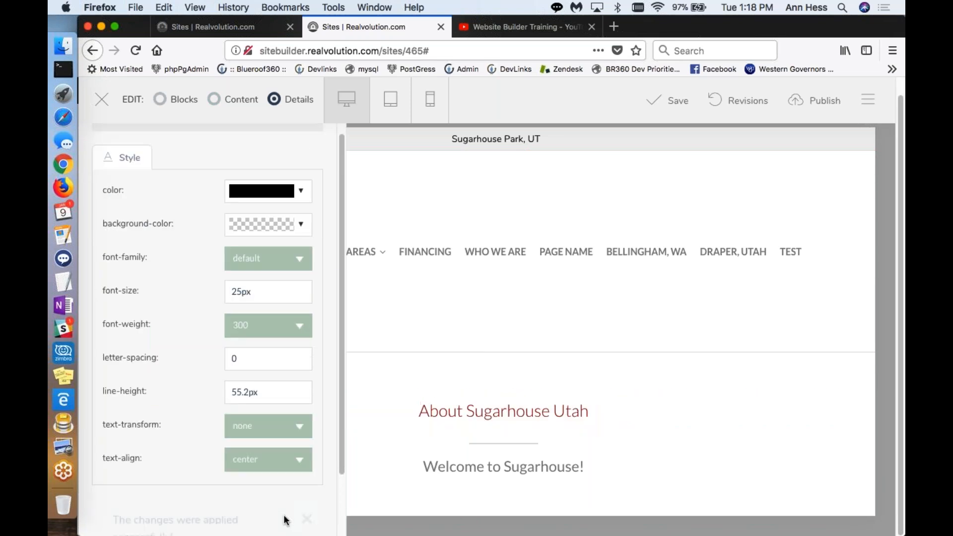
Step: Try to recolor the "About Sugarhouse Utah" heading, first with black again and then bright red, and close its style settings
click(283, 222)
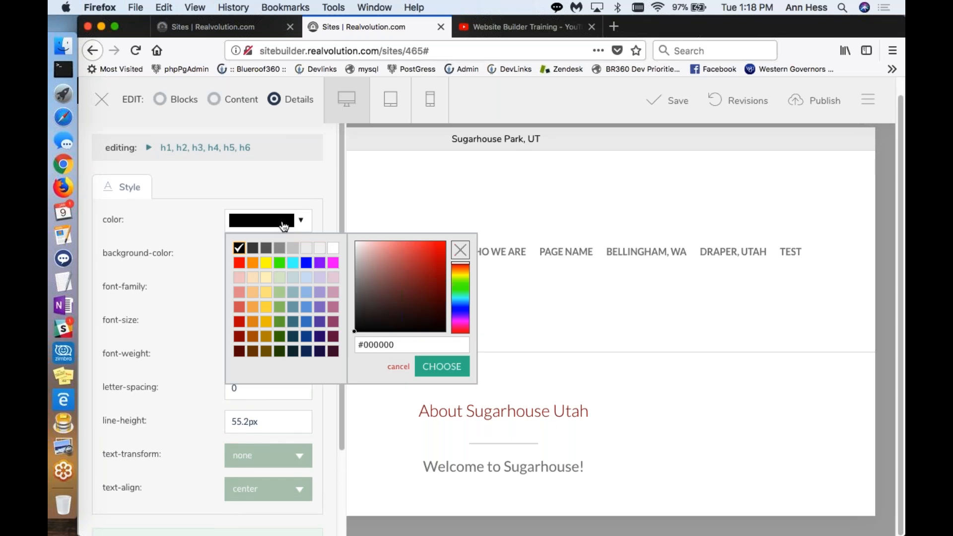
click(238, 248)
scroll(283, 345, down, 3)
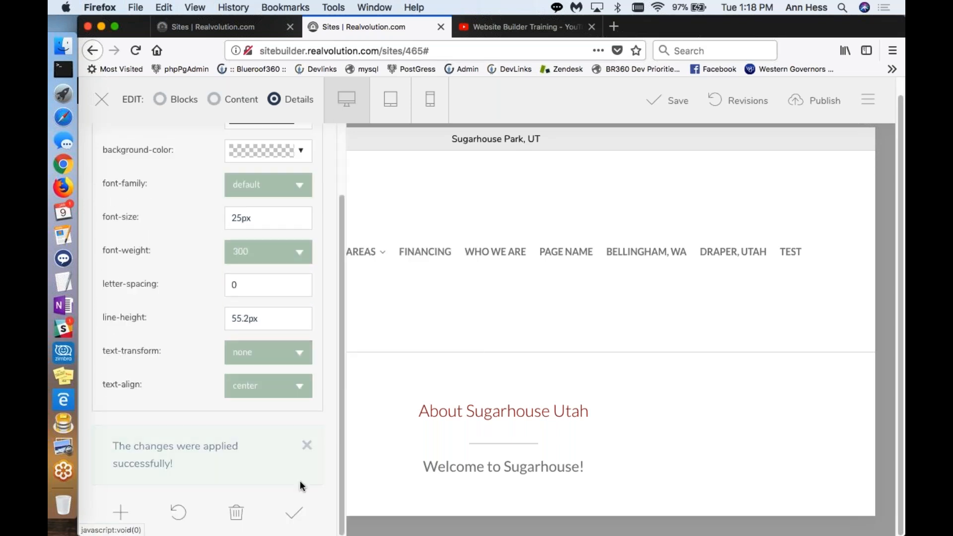
scroll(298, 501, up, 3)
click(295, 264)
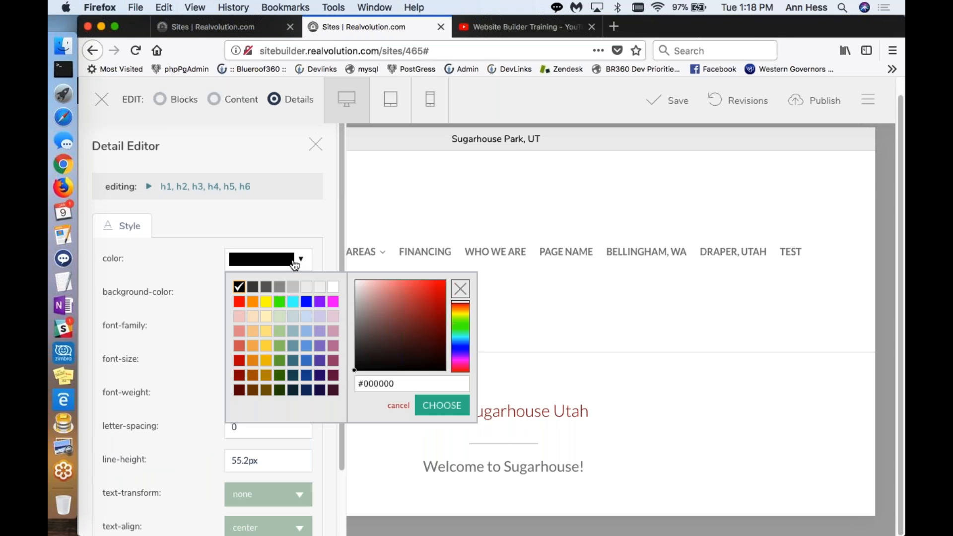
click(238, 302)
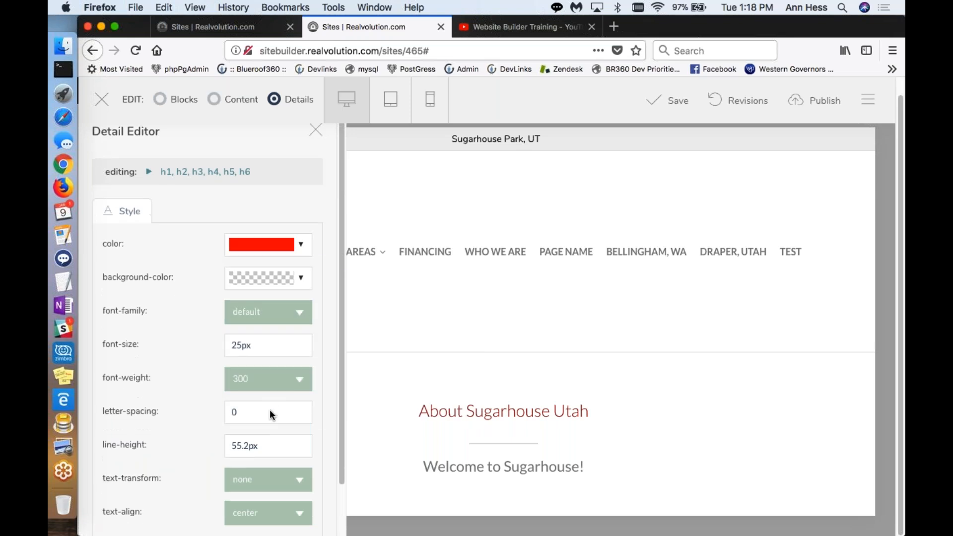
click(315, 144)
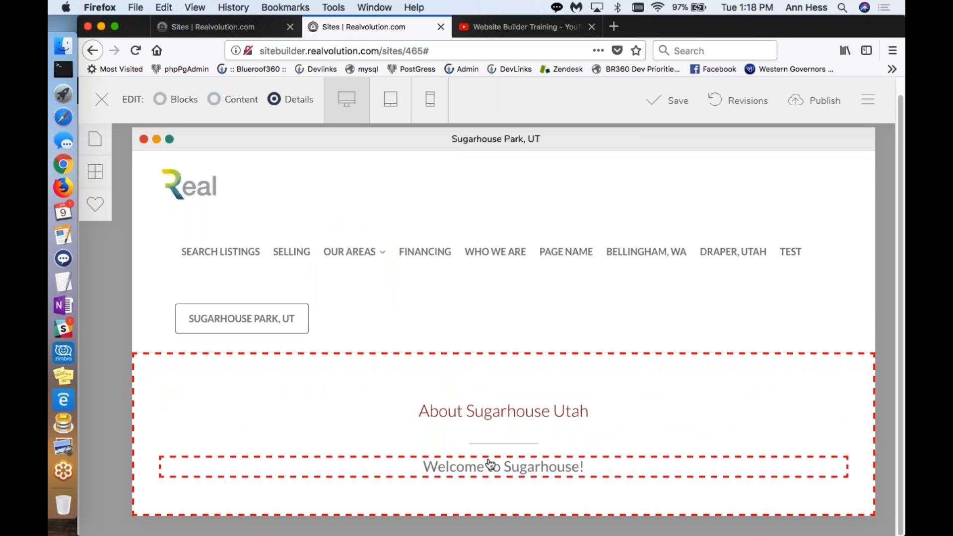
Step: Add the Basic Content block with three side-by-side home photos to the page, leaving the heading text unedited
click(212, 102)
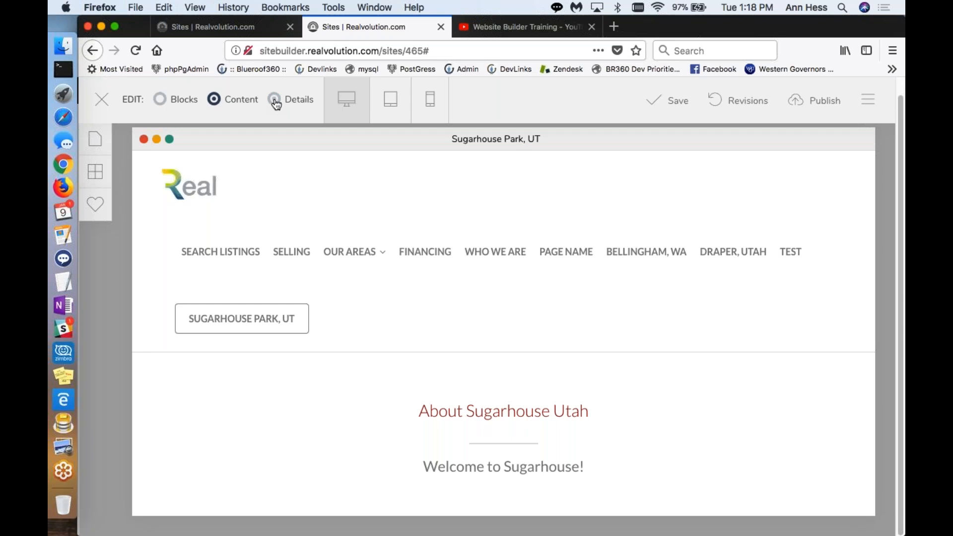
click(95, 174)
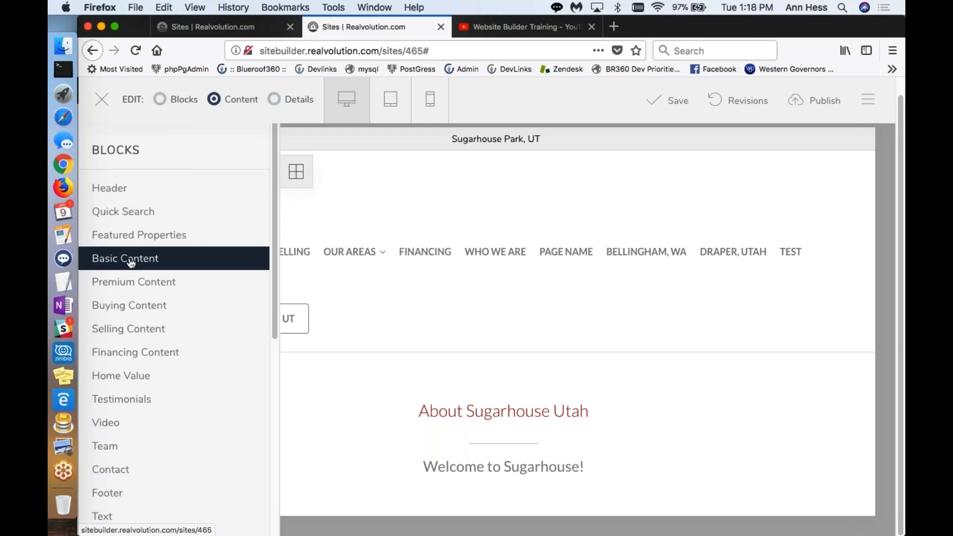
click(130, 263)
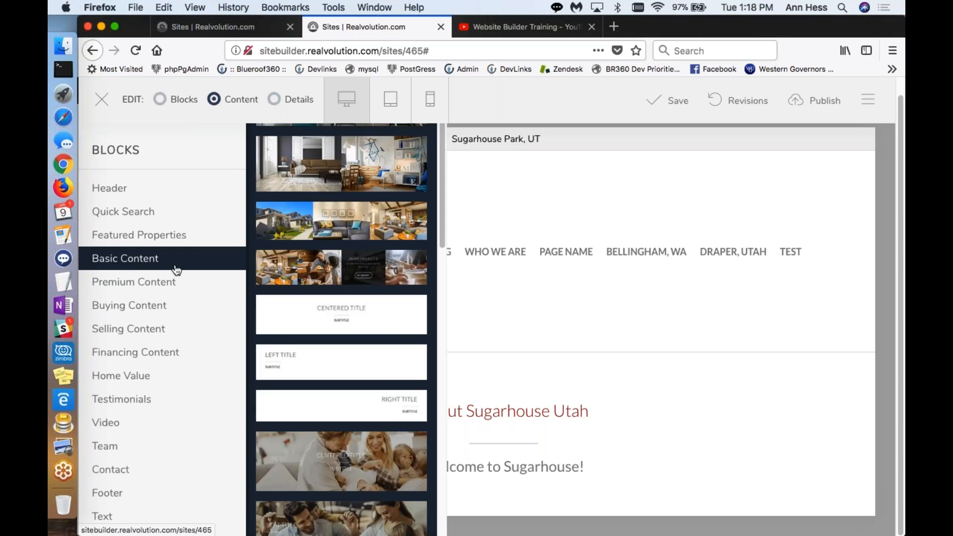
scroll(323, 308, down, 10)
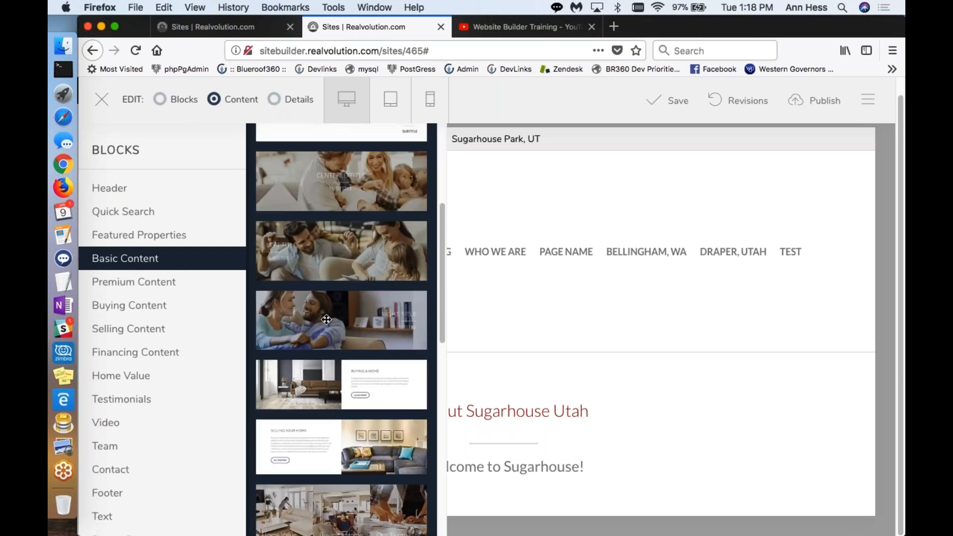
scroll(326, 319, down, 10)
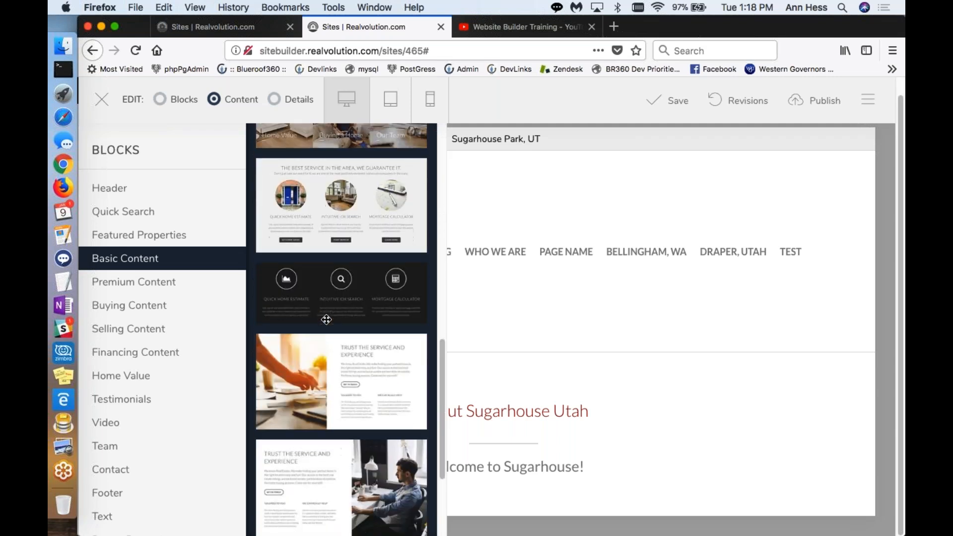
scroll(326, 319, up, 15)
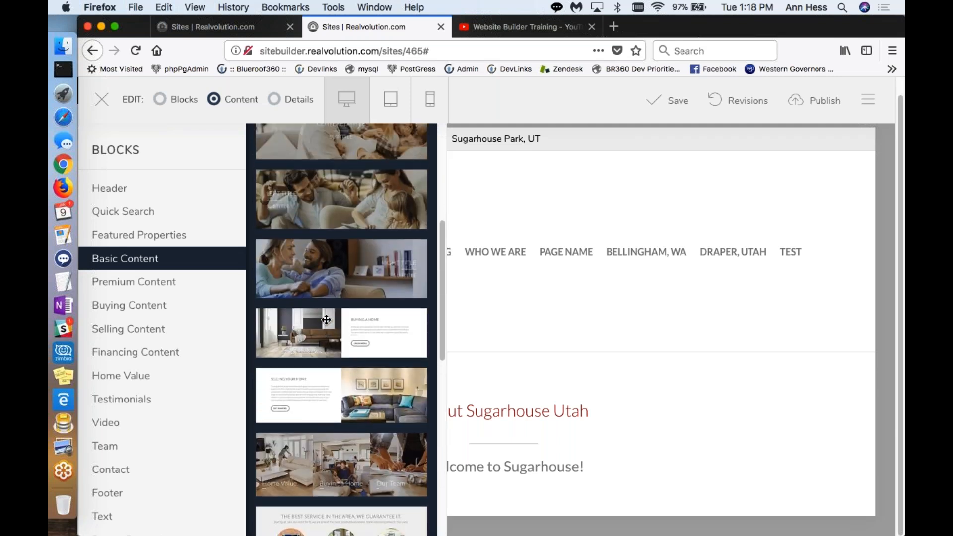
scroll(326, 319, up, 2)
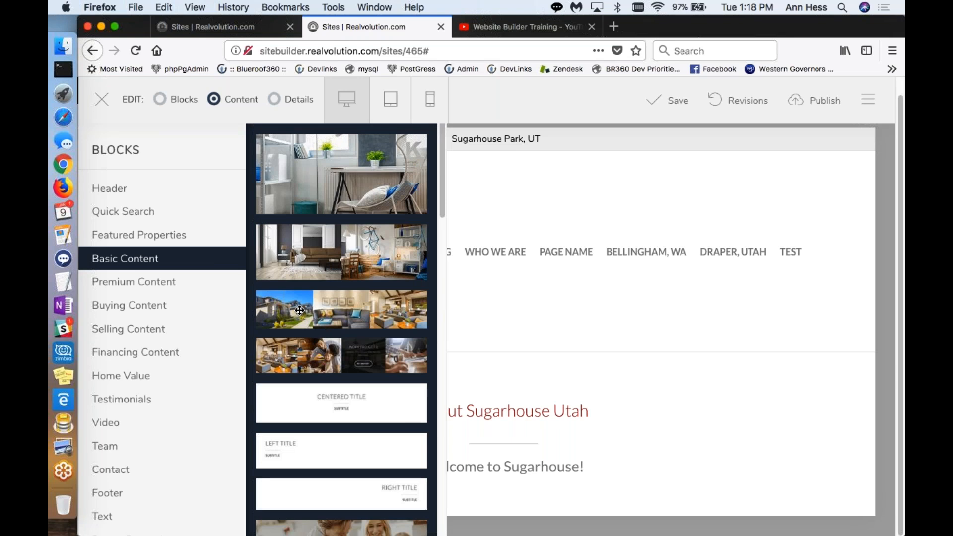
click(529, 509)
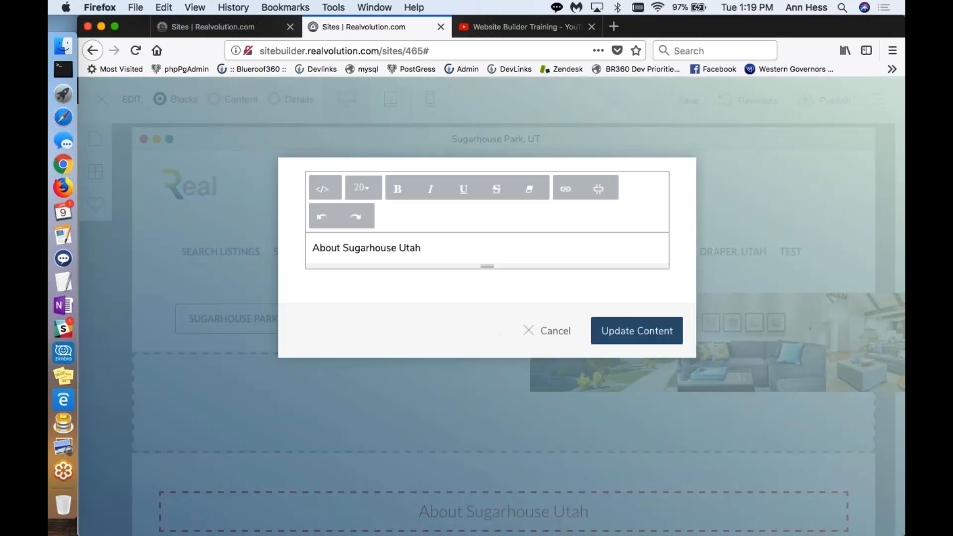
click(560, 342)
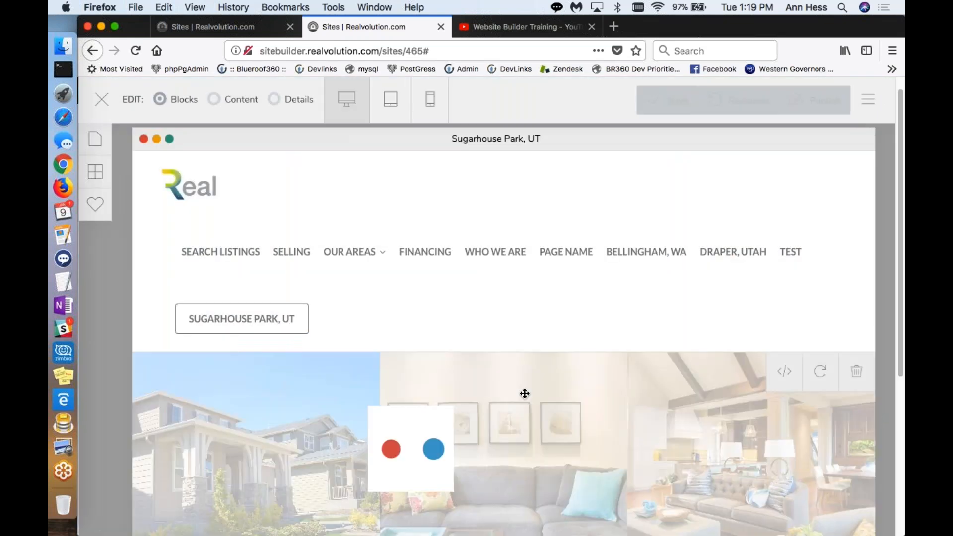
Step: Move the three-photo block below the "About Sugarhouse Utah" title block
scroll(523, 394, down, 5)
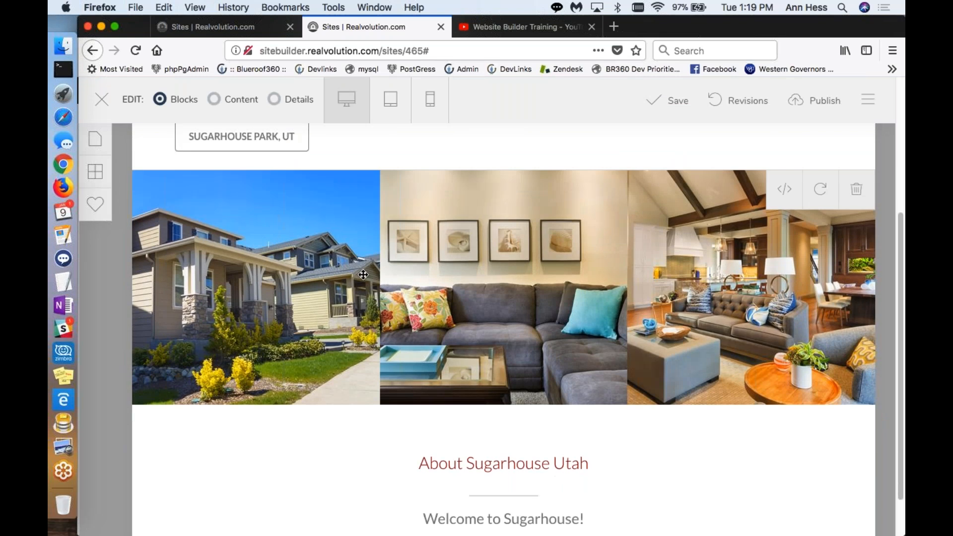
drag(364, 275, 407, 455)
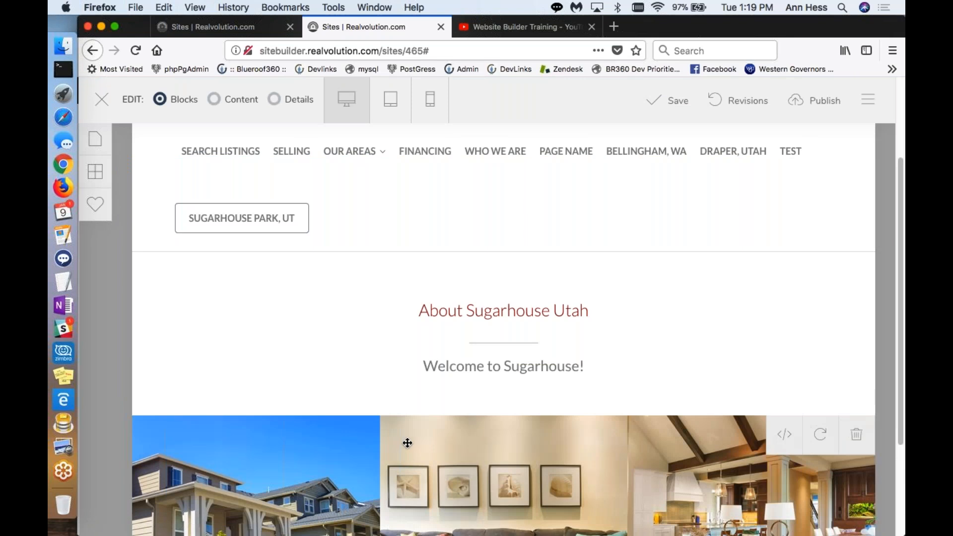
scroll(416, 444, down, 3)
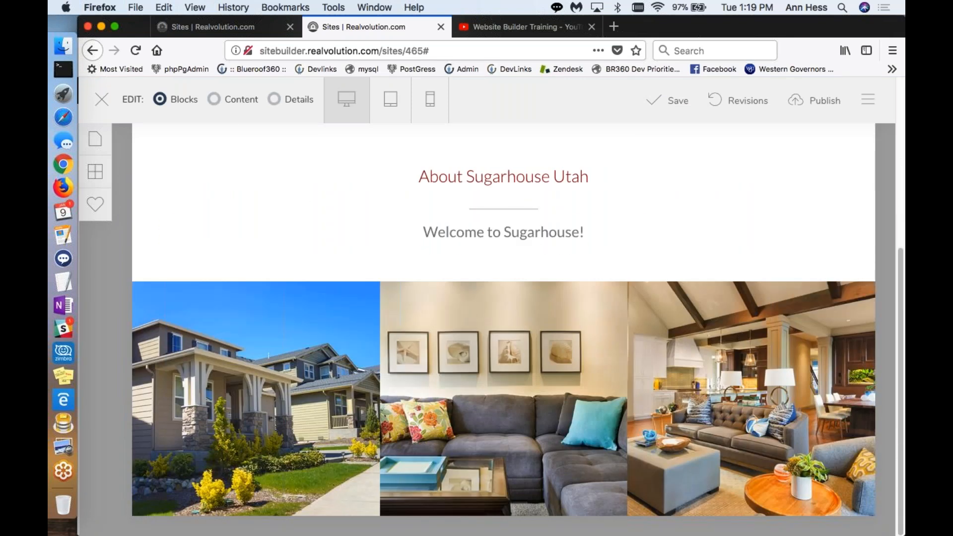
Step: Replace the background image of the three-photo block's first photo with one from the library's Other Images and apply the change
click(275, 100)
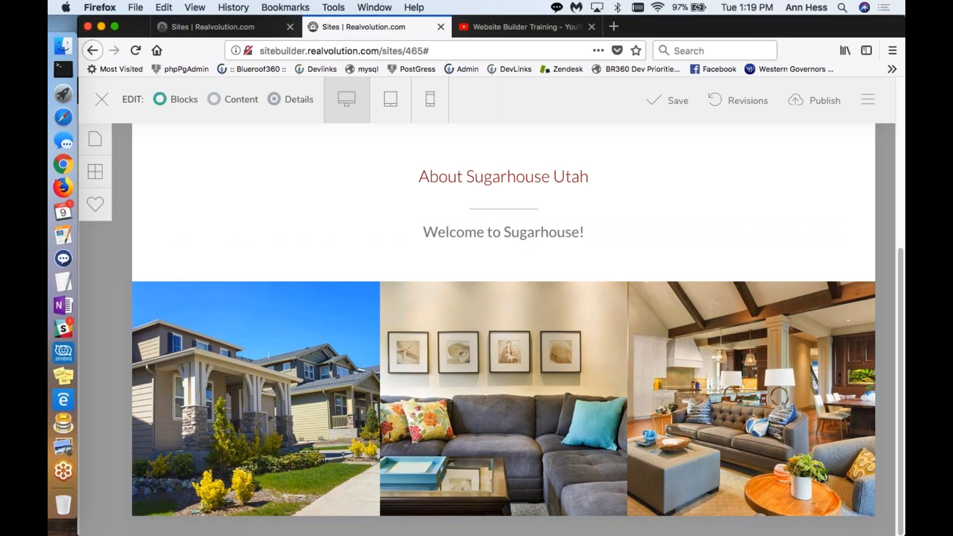
click(243, 392)
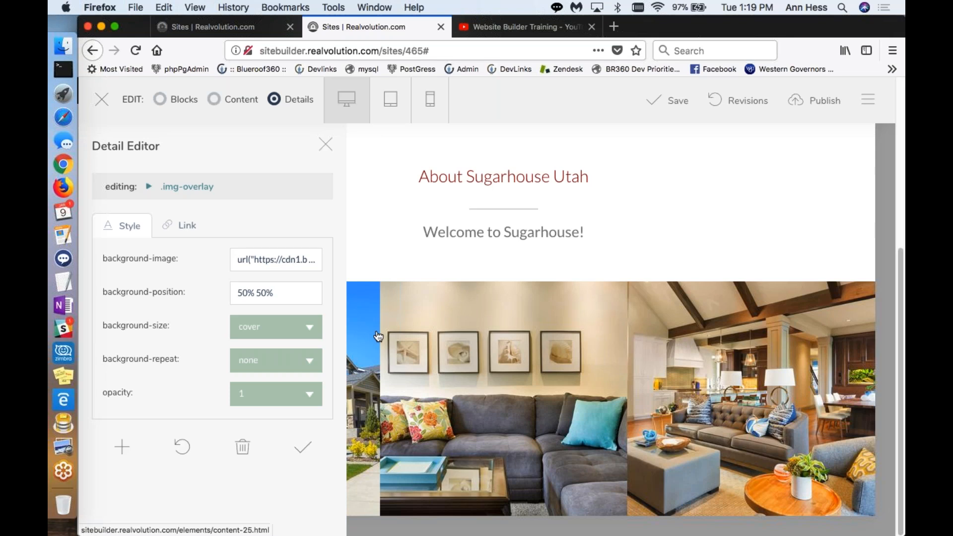
click(289, 259)
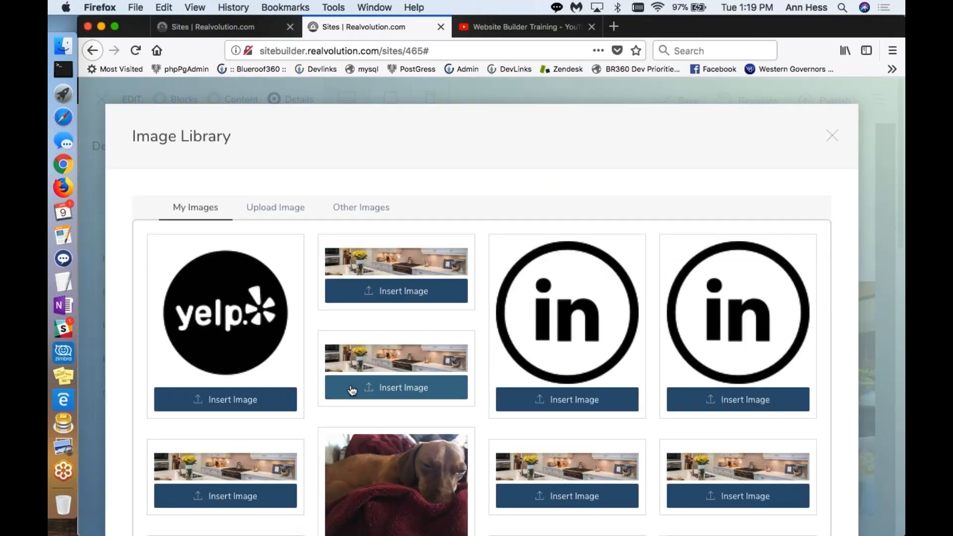
scroll(351, 389, down, 10)
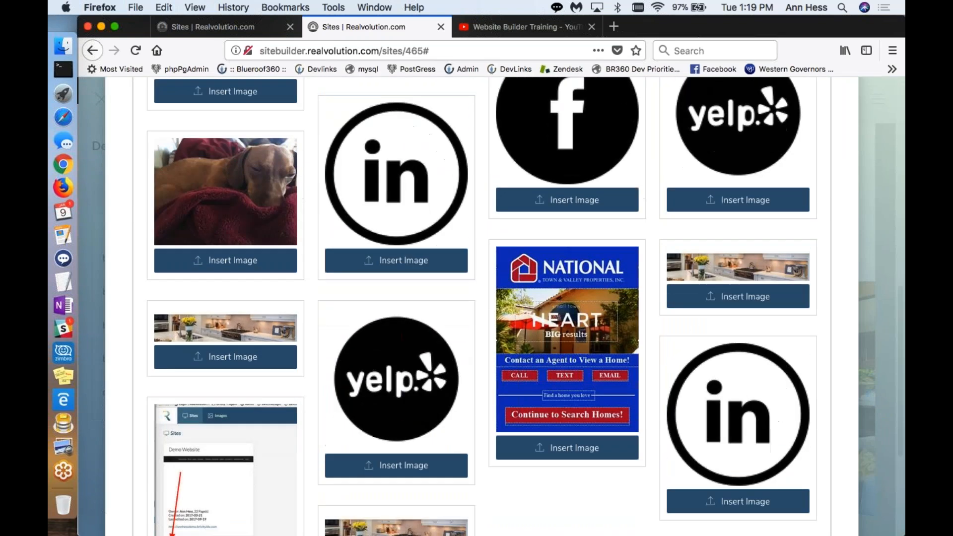
scroll(195, 245, up, 10)
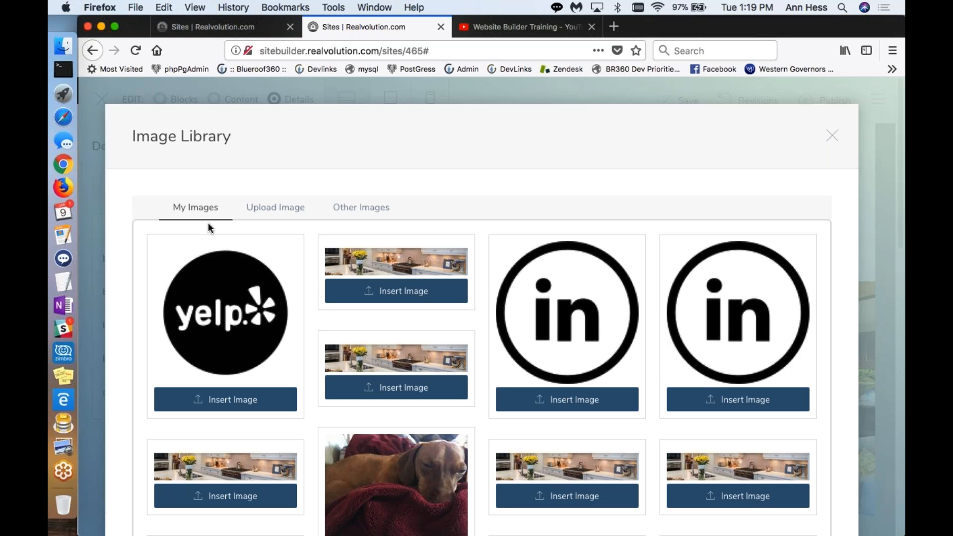
click(290, 207)
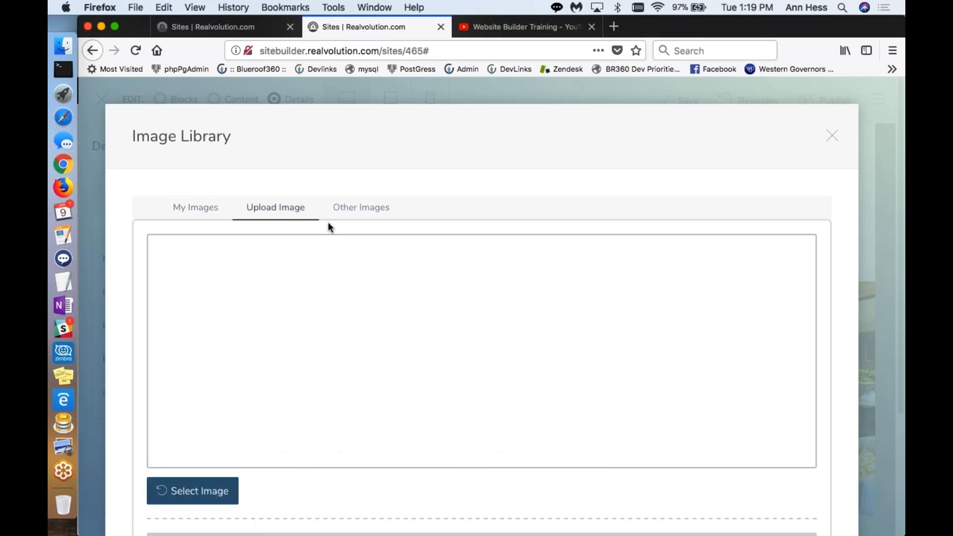
click(348, 215)
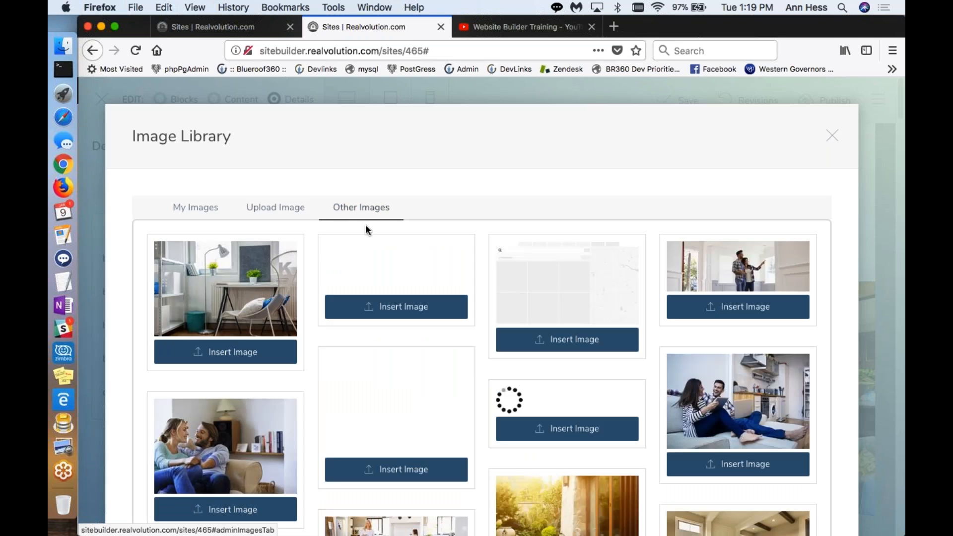
click(371, 313)
click(313, 450)
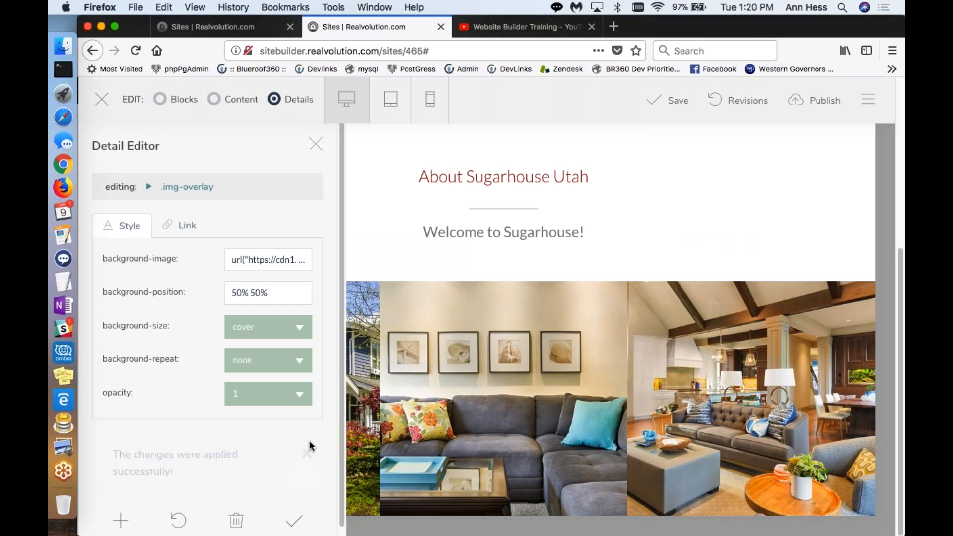
Step: Replace the background image of the three-photo block's middle photo with the sleeping dog picture from My Images and apply the change
click(316, 146)
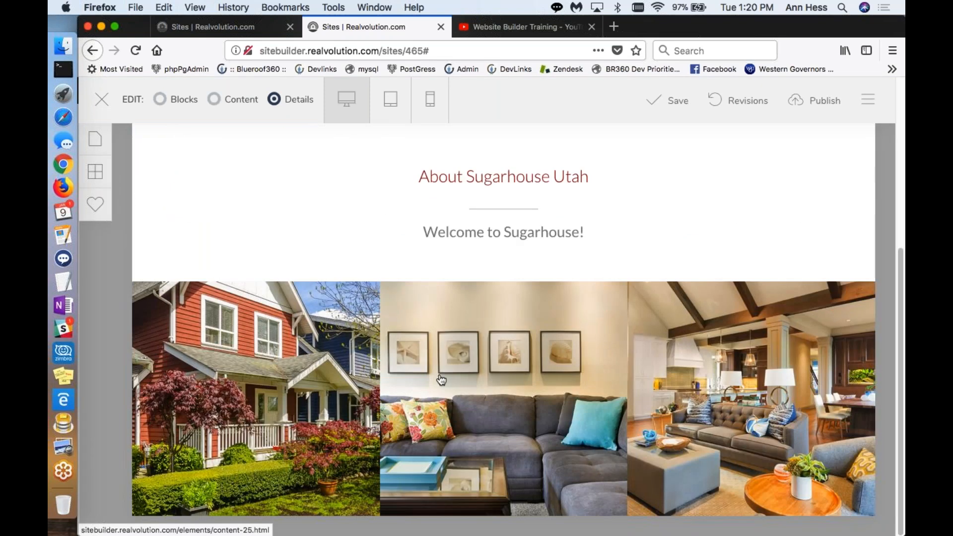
click(469, 383)
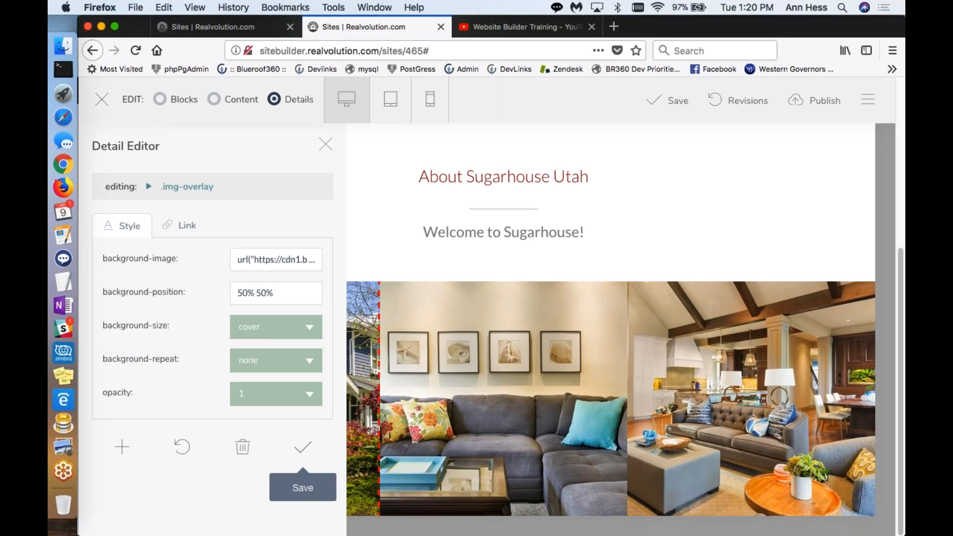
click(259, 257)
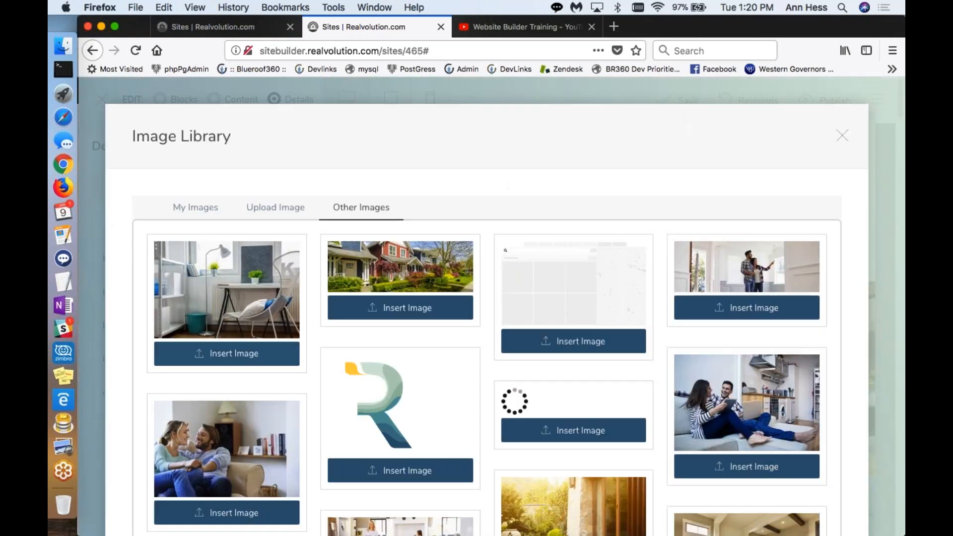
click(203, 215)
scroll(387, 347, down, 5)
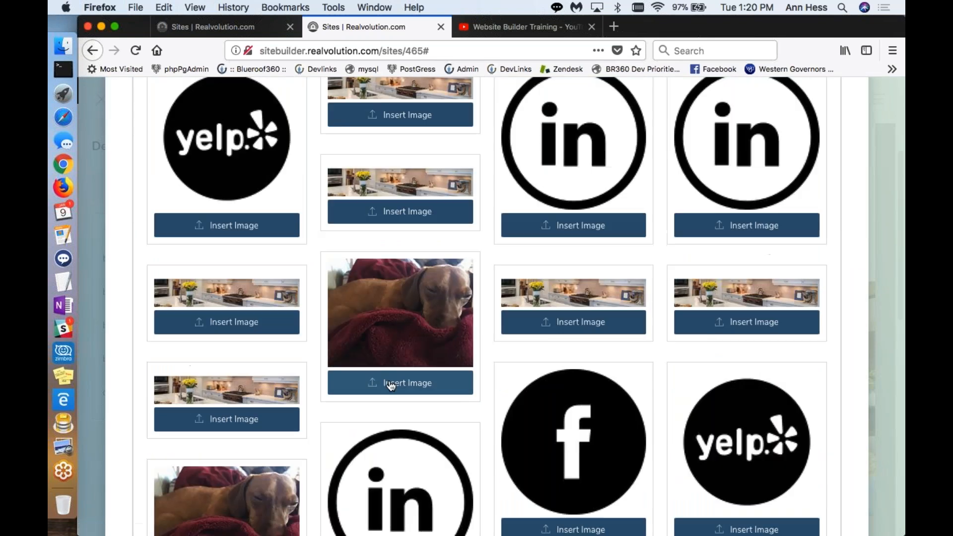
click(390, 385)
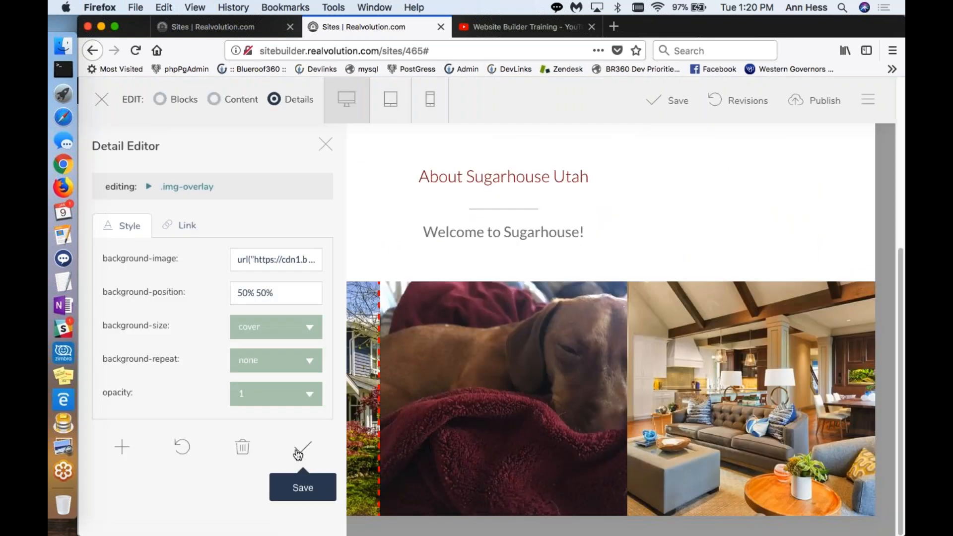
click(300, 451)
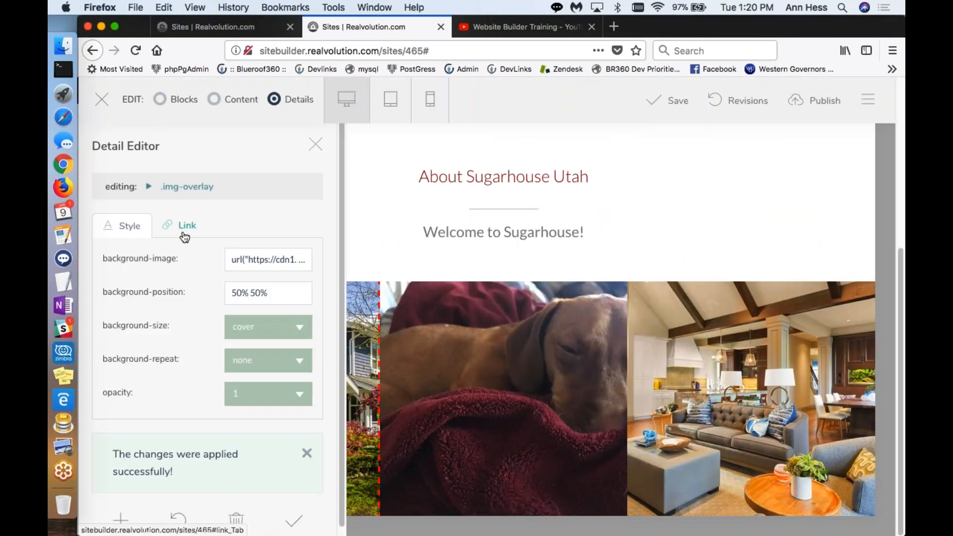
click(316, 144)
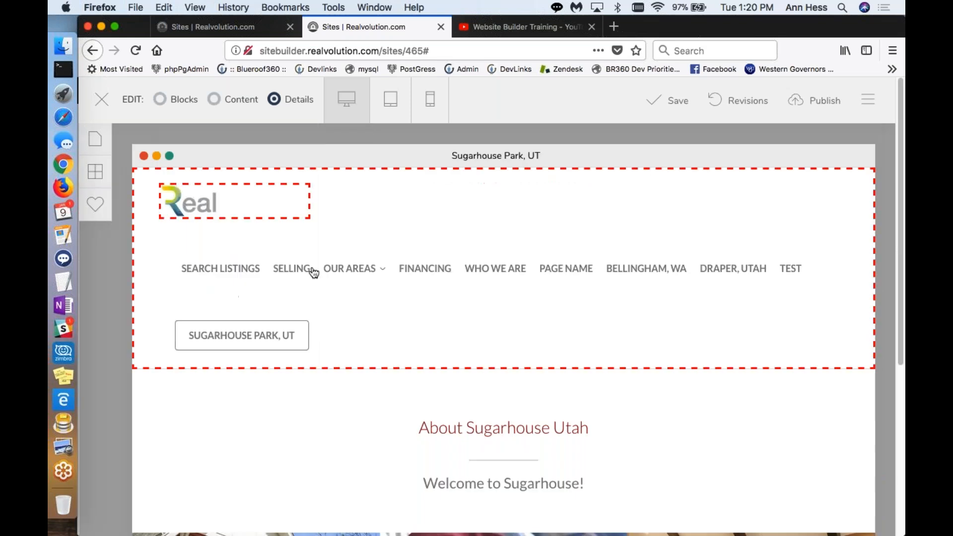
Step: Set the opacity of the three-photo block's third photo to 0.7 and apply the change
scroll(391, 372, down, 5)
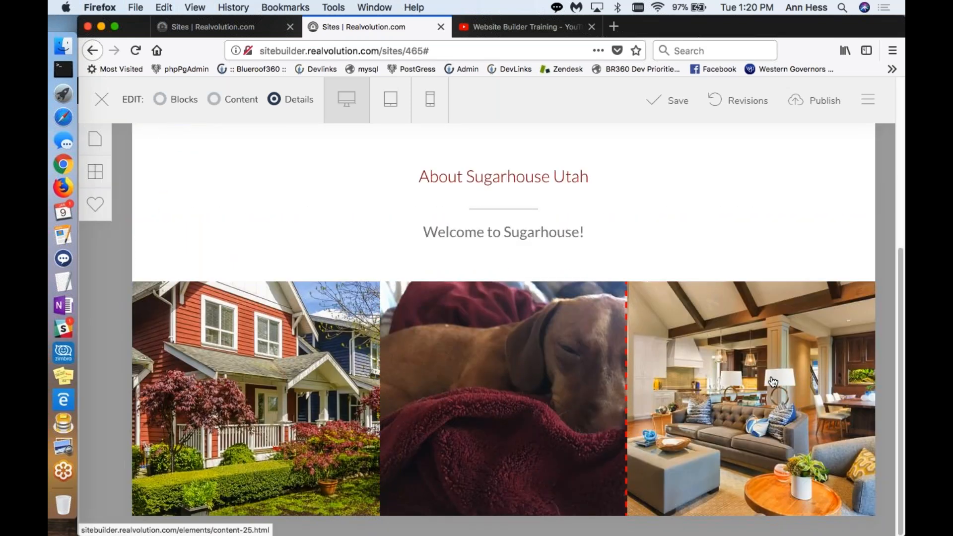
click(773, 381)
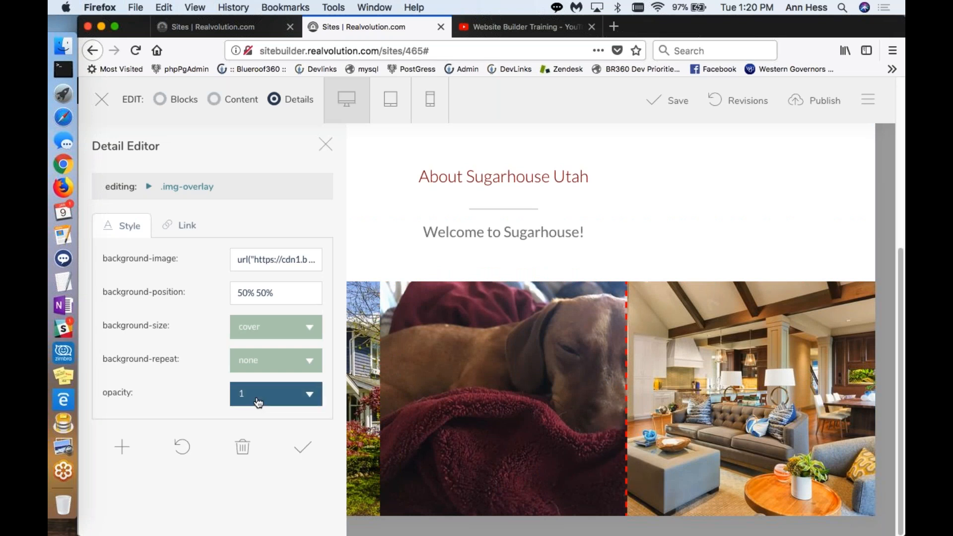
click(307, 396)
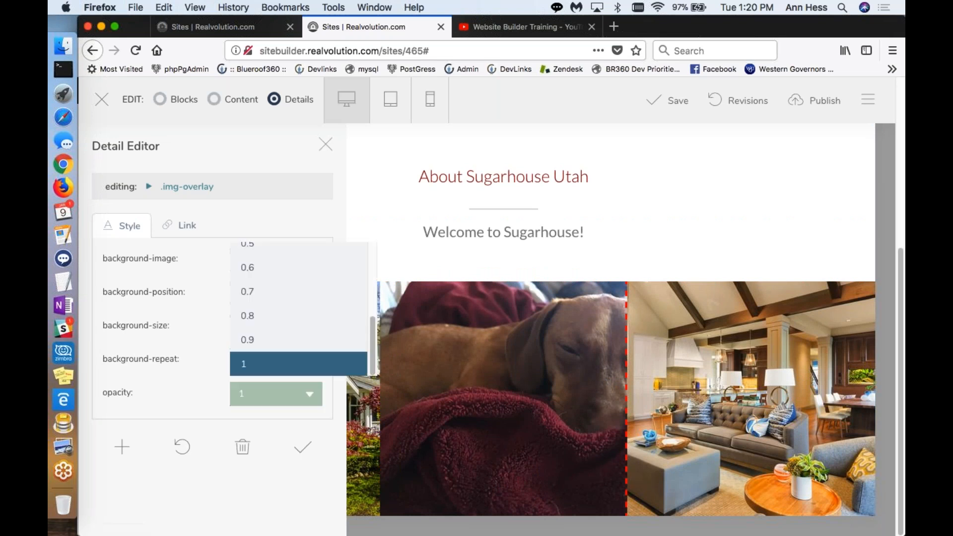
click(272, 293)
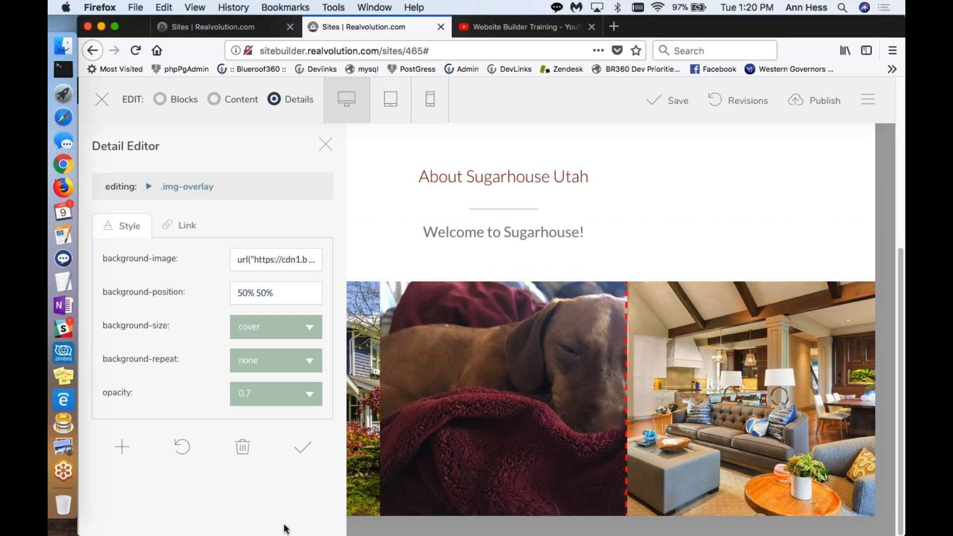
click(303, 447)
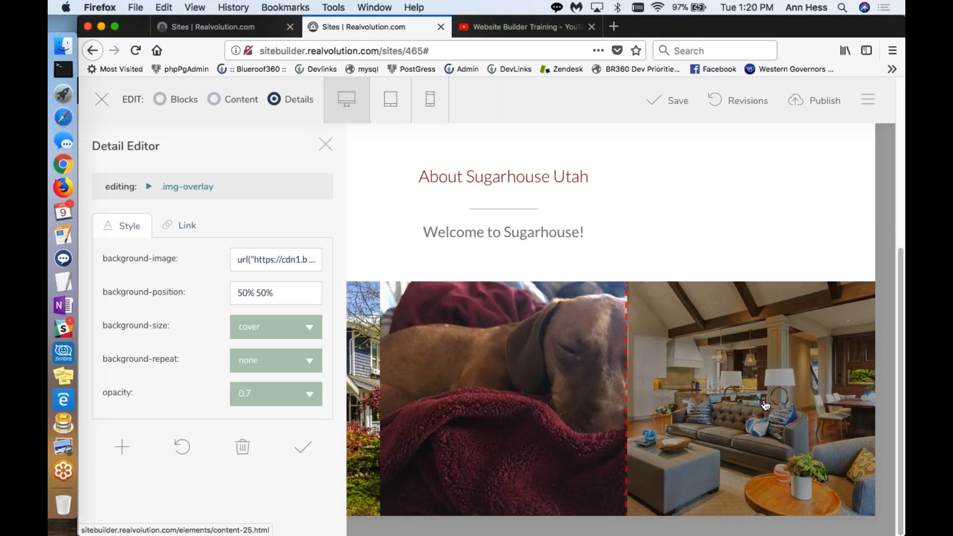
Step: Restore the third photo's opacity to 1, apply the change and close its style settings
click(310, 394)
scroll(257, 338, down, 3)
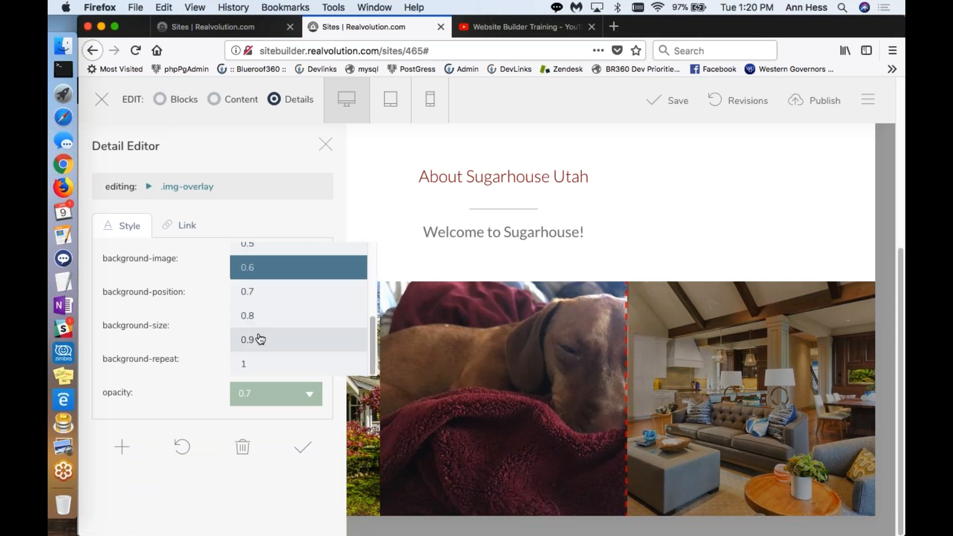
click(258, 368)
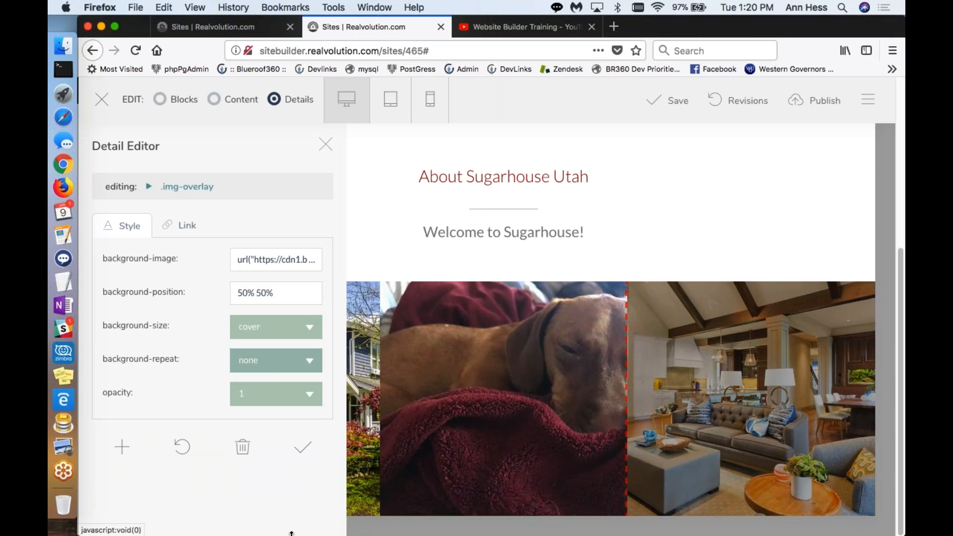
click(302, 450)
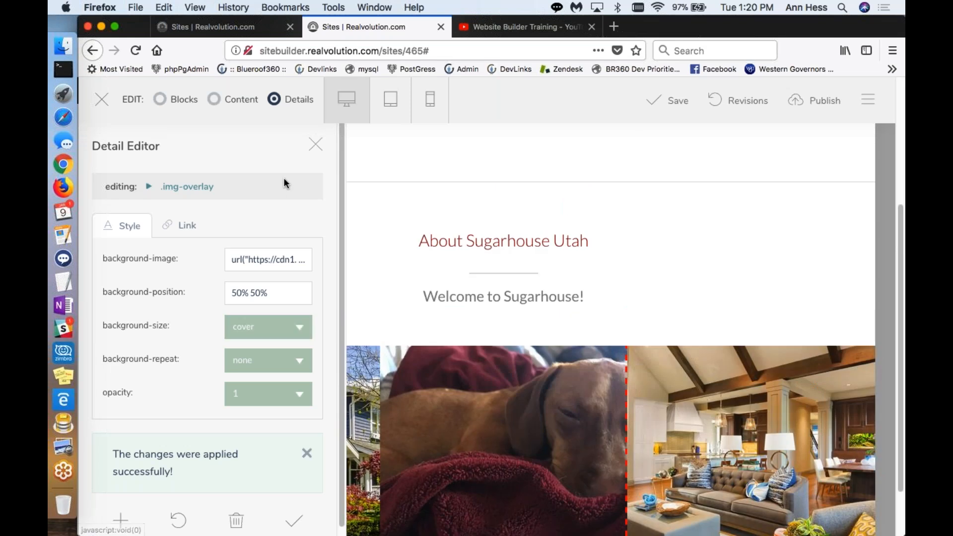
click(315, 145)
scroll(475, 503, down, 5)
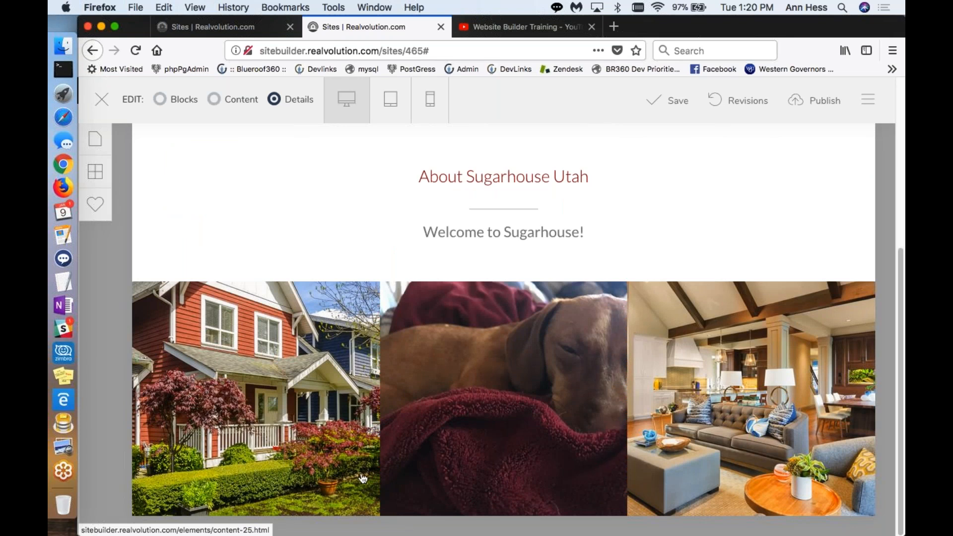
click(730, 396)
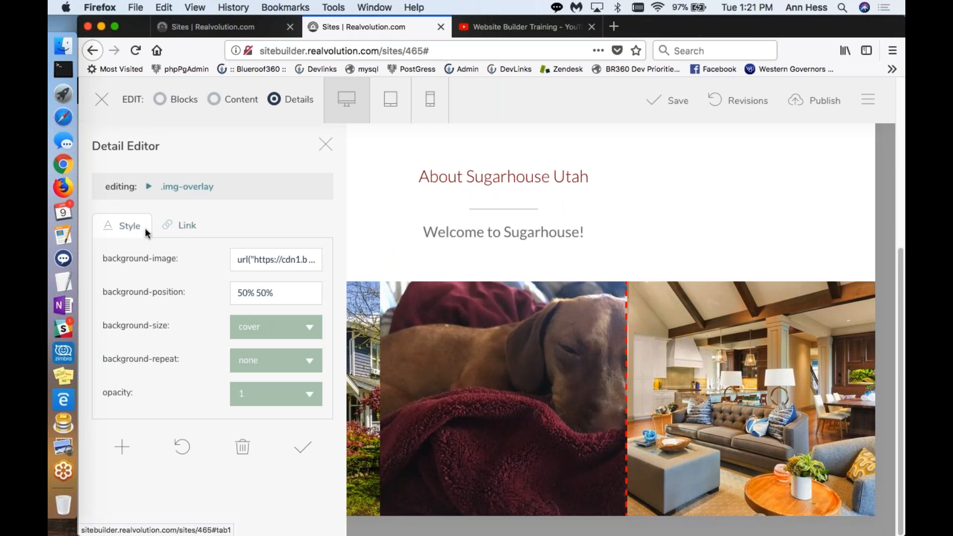
click(176, 230)
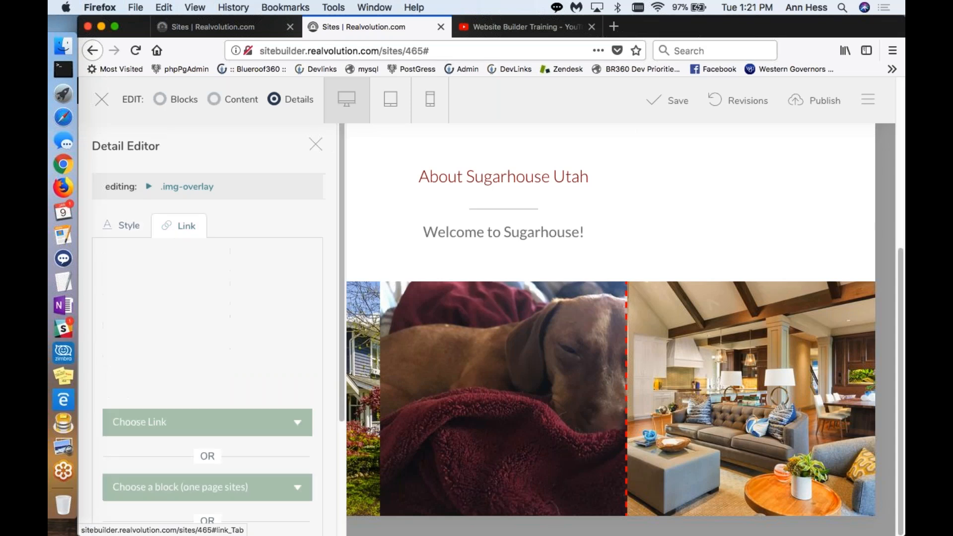
scroll(207, 323, down, 5)
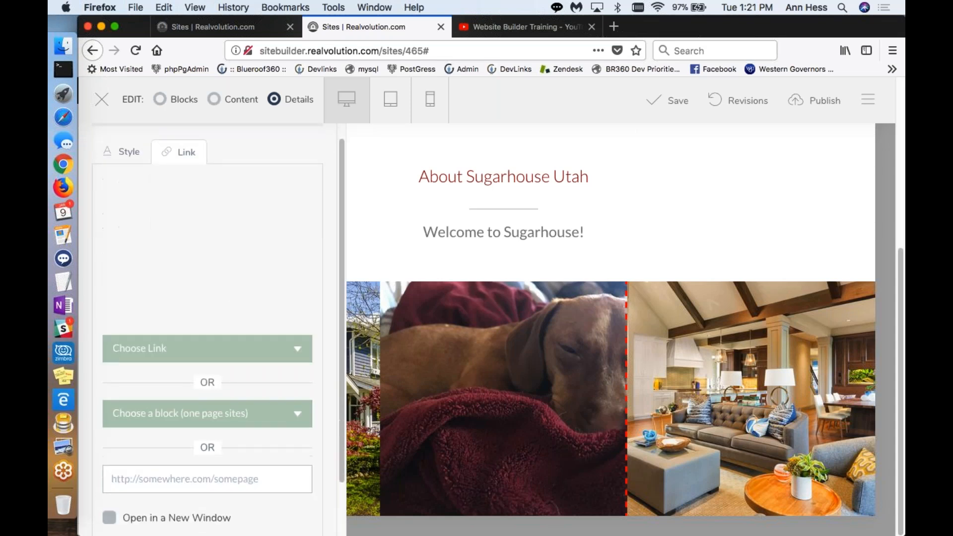
click(207, 416)
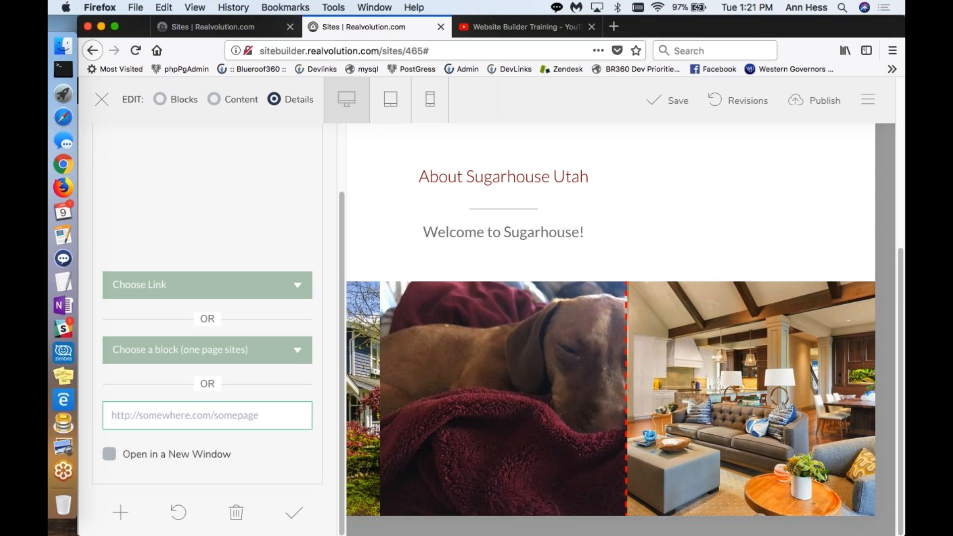
text(http://facebook.com/myhouse)
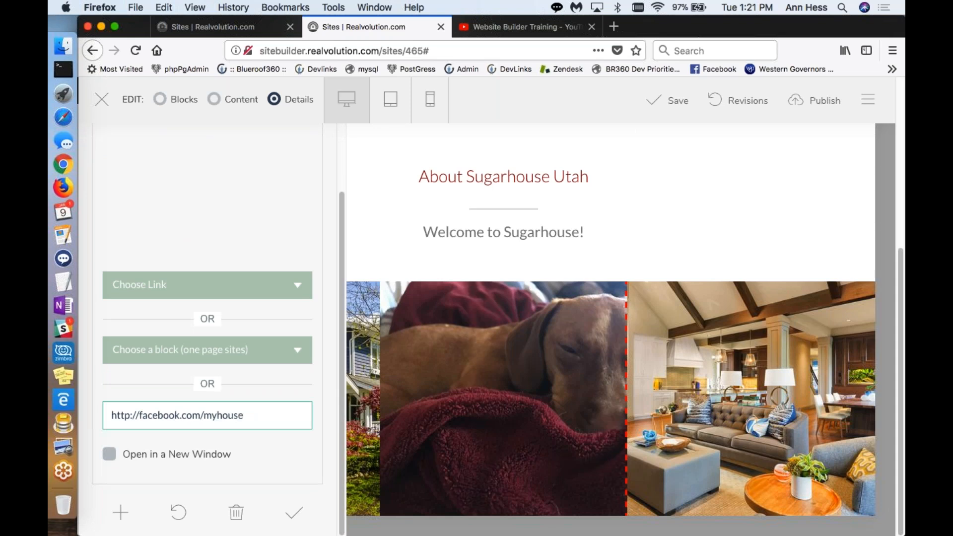
click(291, 513)
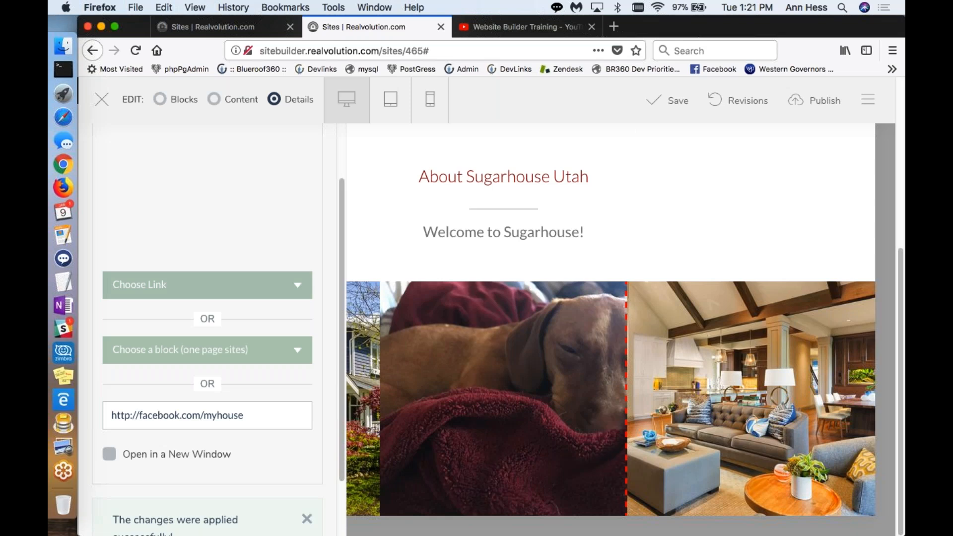
click(316, 144)
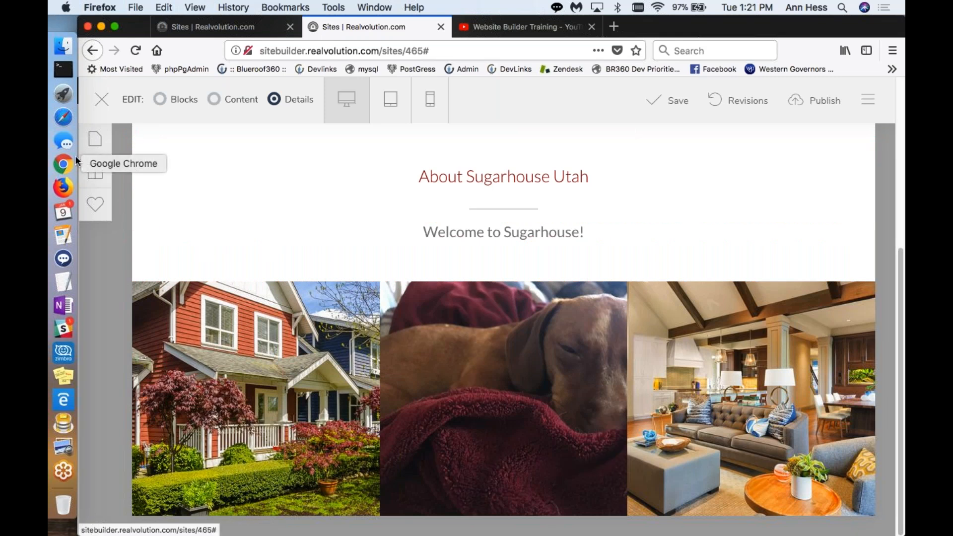
Step: Add the Featured Properties block with a title and three listing photos below the three-photo block
click(104, 178)
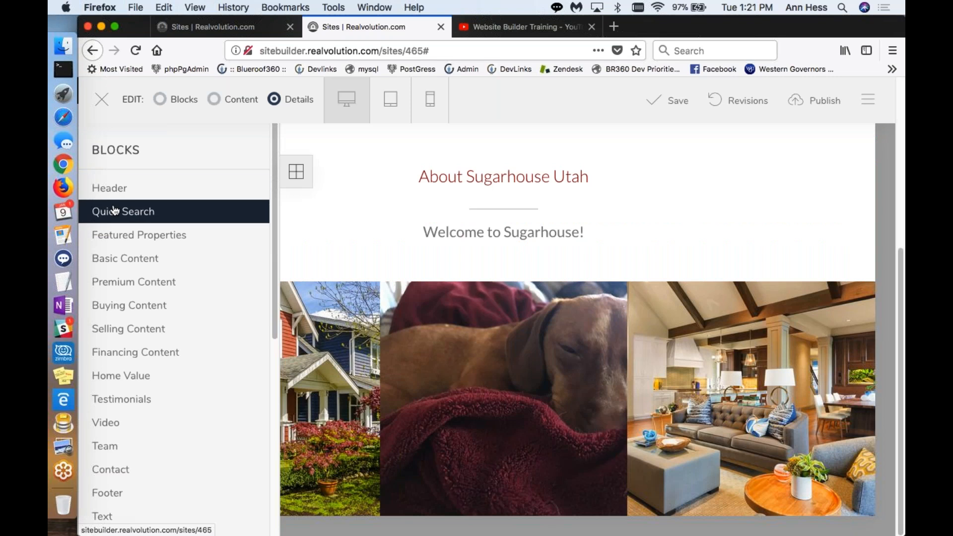
click(132, 236)
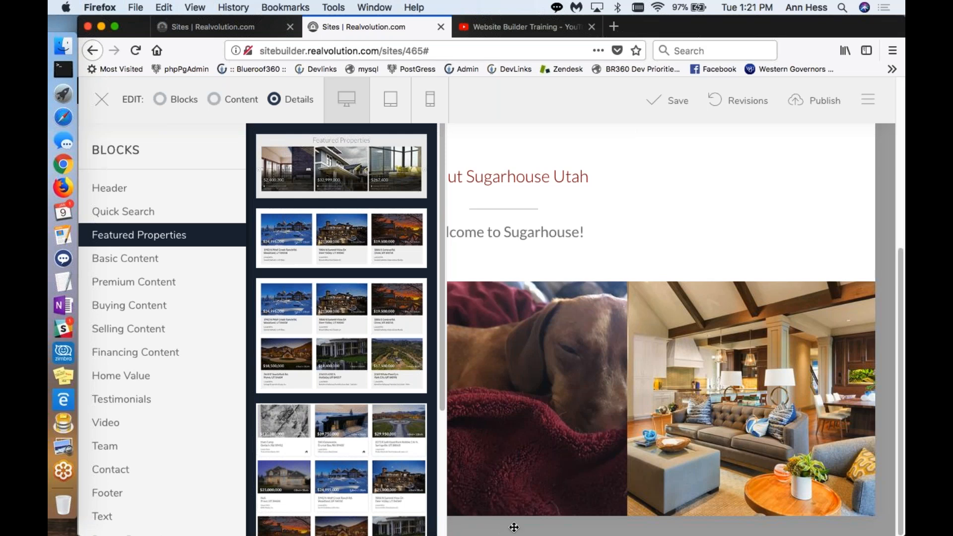
drag(513, 527, 514, 526)
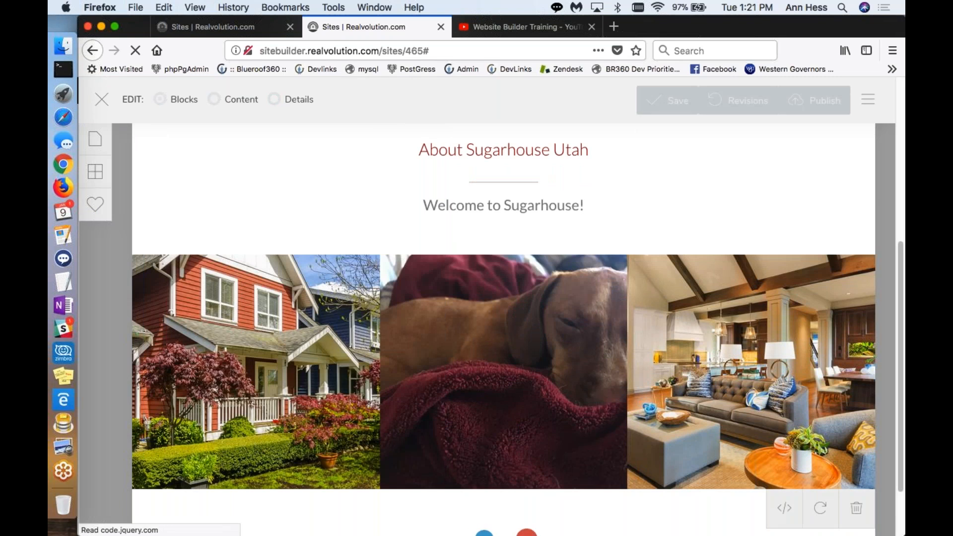
Step: Change the "Featured Properties" heading text to "Find homes in Sugarhouse today!" and update the content
scroll(496, 498, down, 5)
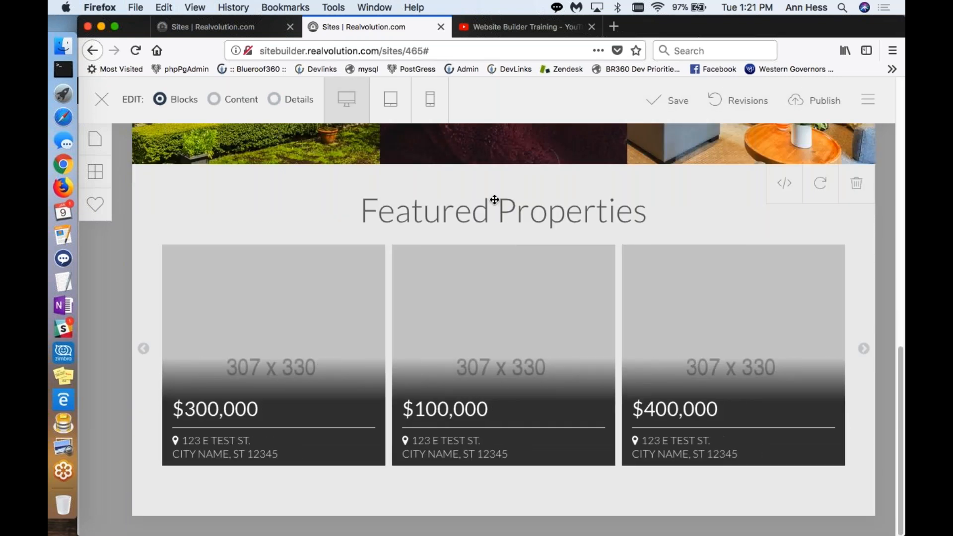
click(217, 101)
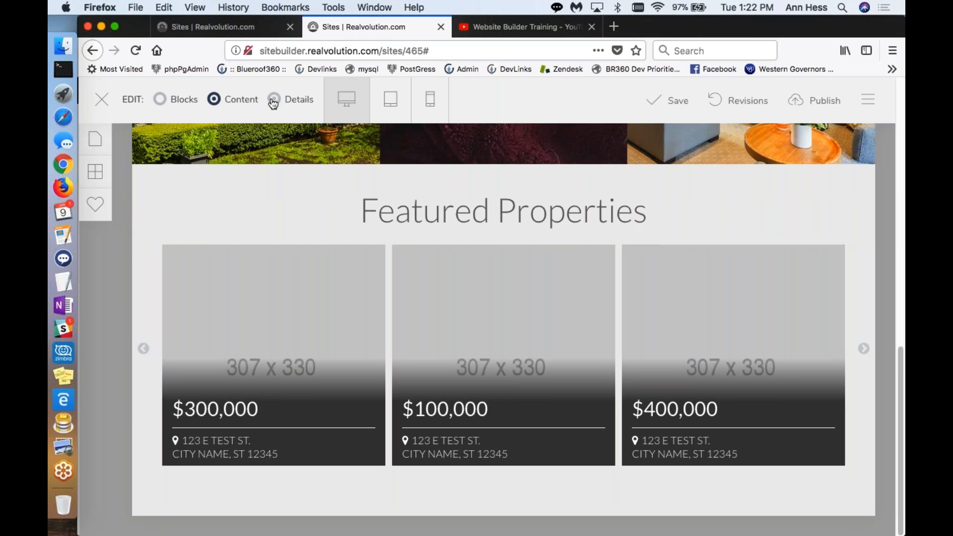
click(450, 232)
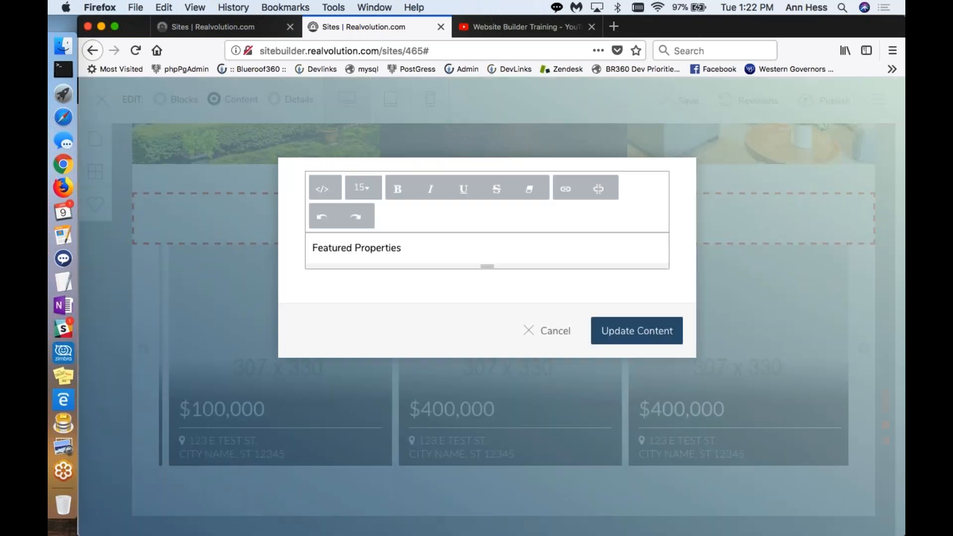
drag(412, 248, 283, 243)
text(Fi)
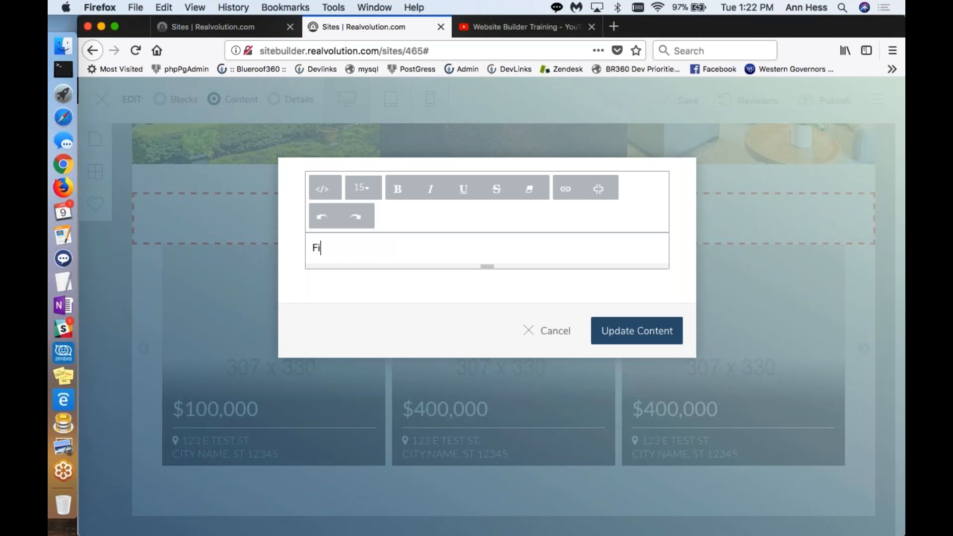
text(nd homes in Sugarhouse today!)
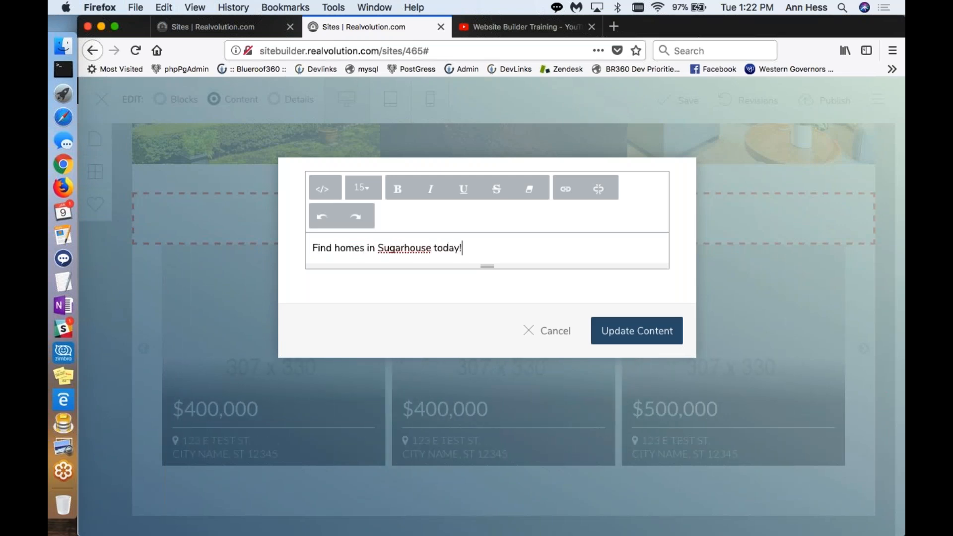
click(636, 330)
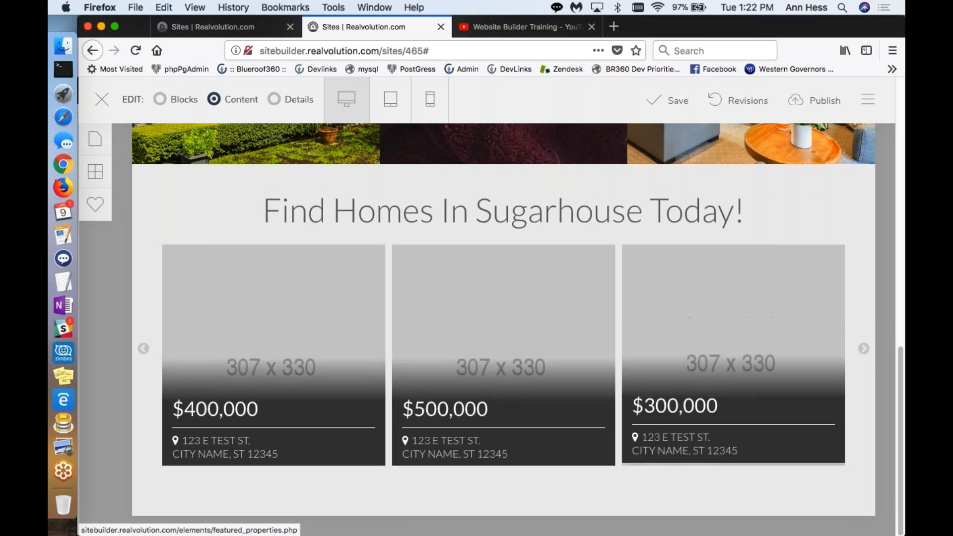
Step: Open the detail settings of the featured listings block under the Sugarhouse heading and set its state to Utah
click(274, 100)
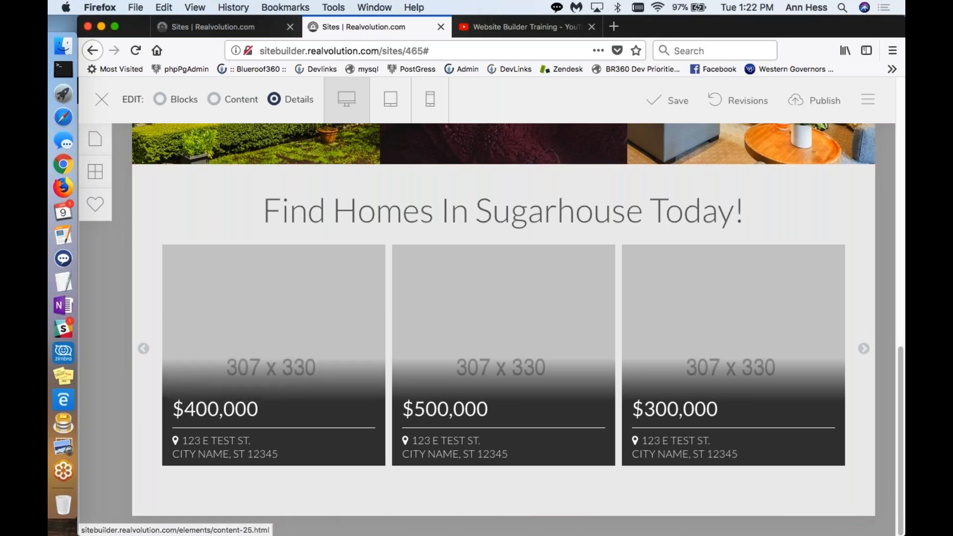
click(319, 306)
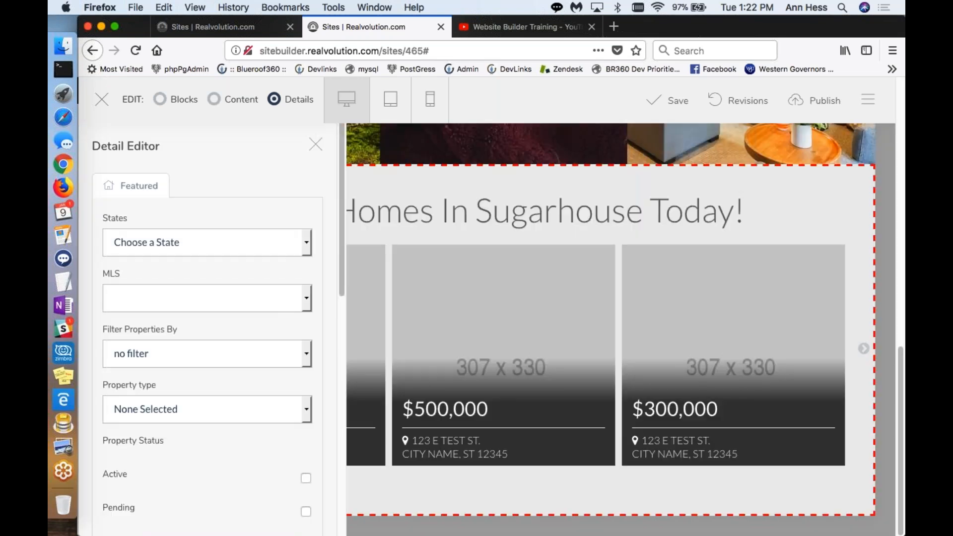
click(291, 244)
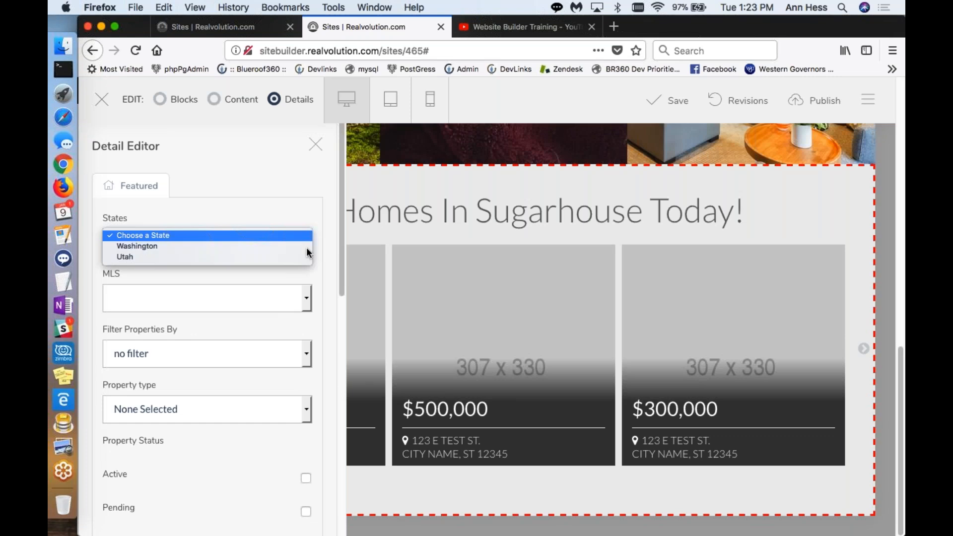
click(306, 247)
click(305, 244)
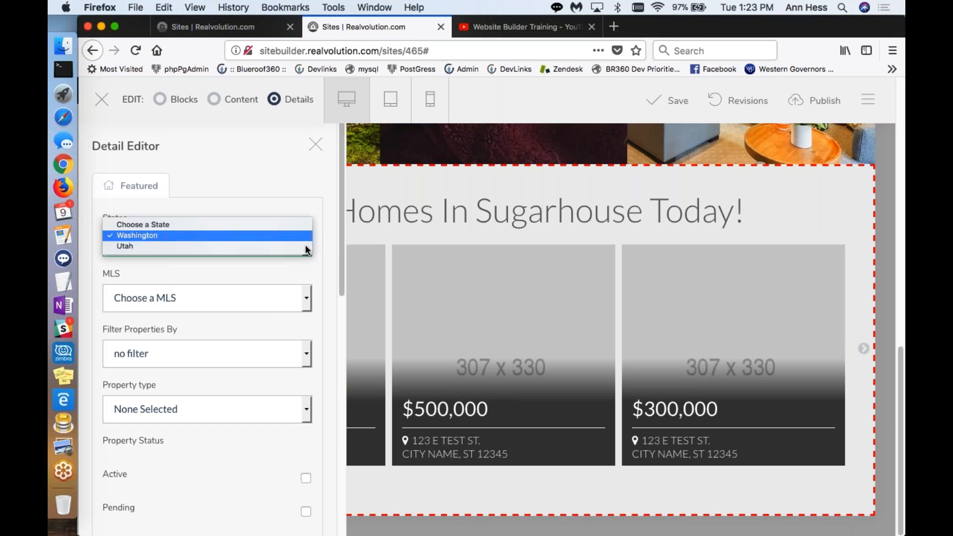
click(297, 248)
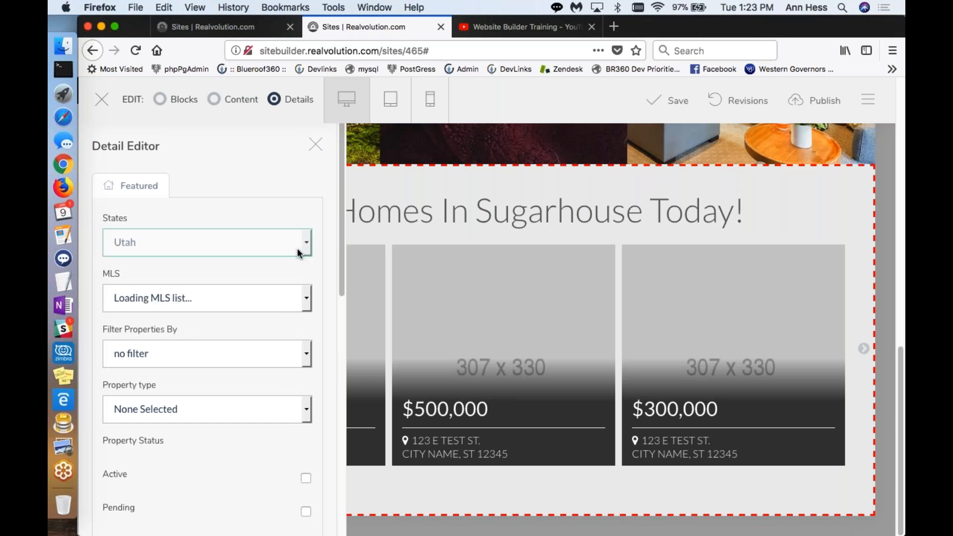
Step: Set the featured listings' MLS to Wasatch Front Multiple Listing Service
click(308, 297)
click(307, 297)
scroll(267, 324, down, 4)
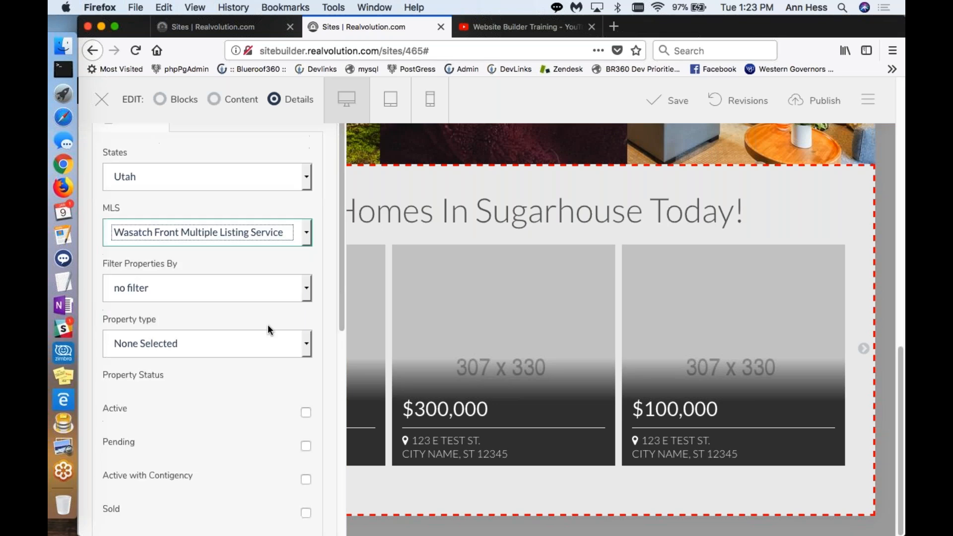
scroll(270, 325, down, 2)
click(308, 166)
click(285, 158)
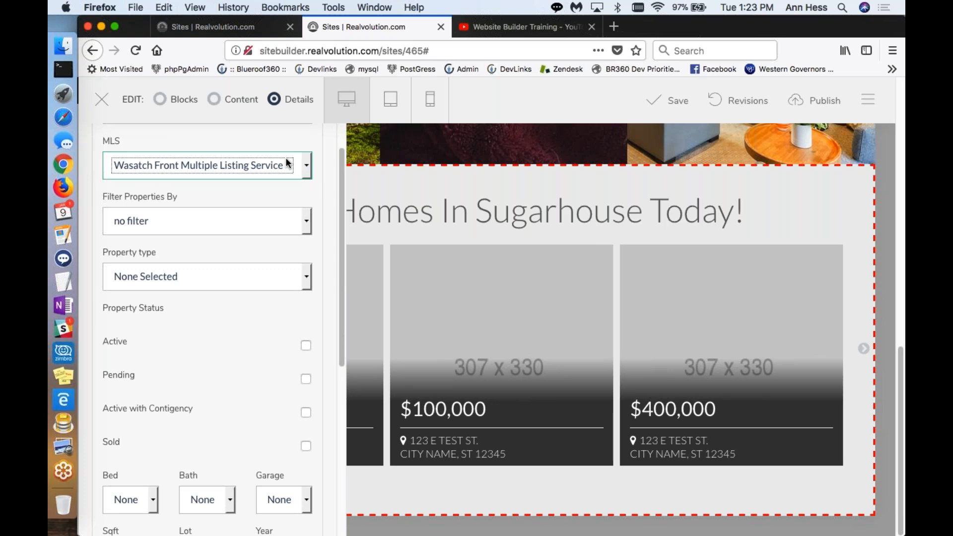
Step: Keep the featured listings set to no filter and choose Residential as the property type
click(308, 228)
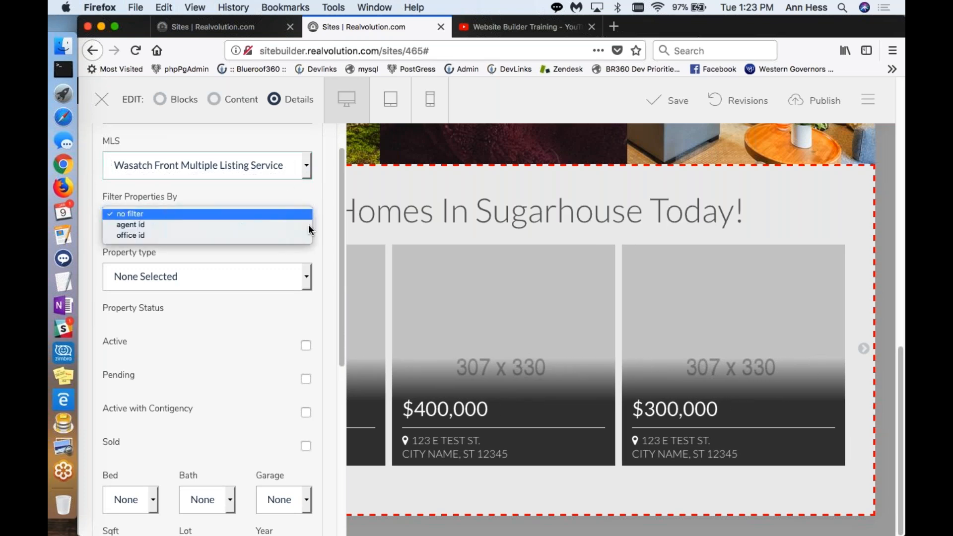
click(272, 216)
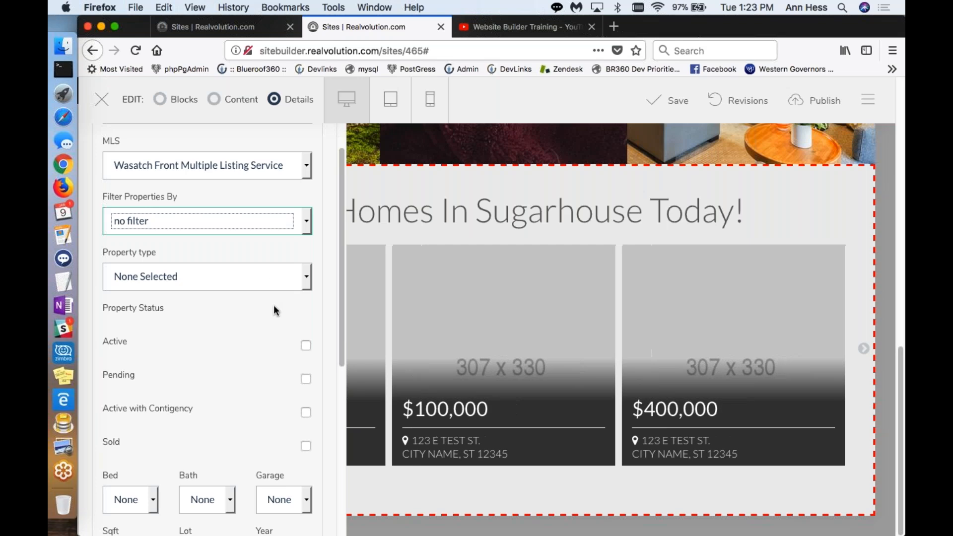
scroll(273, 304, down, 2)
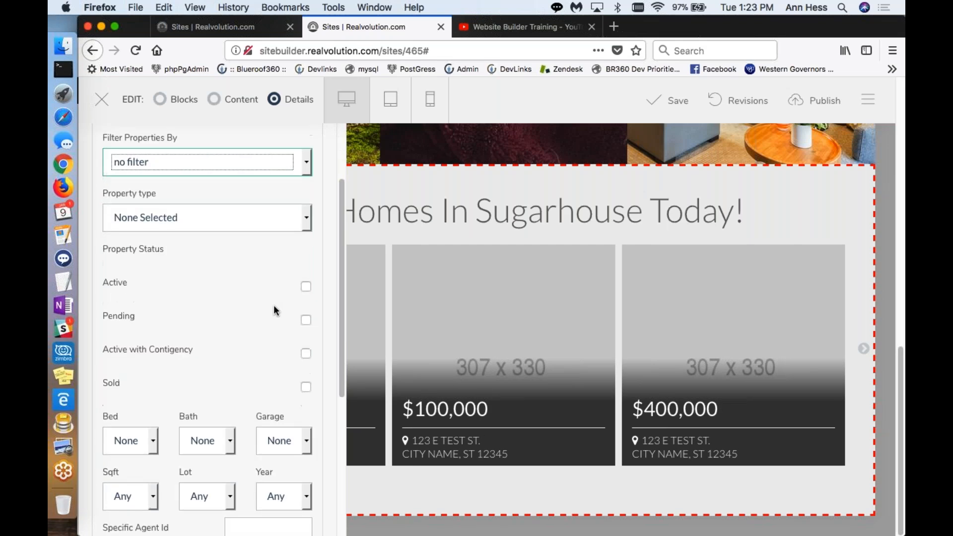
click(305, 225)
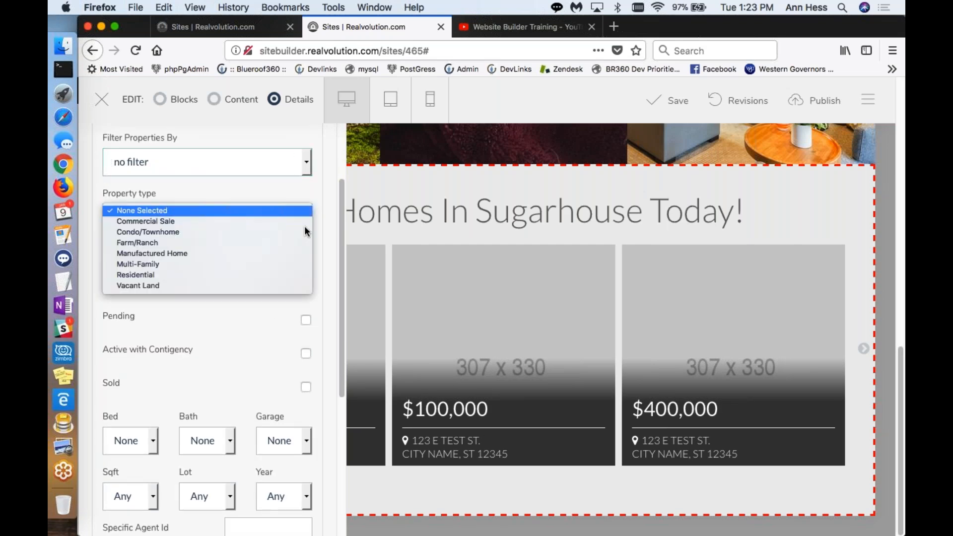
click(273, 274)
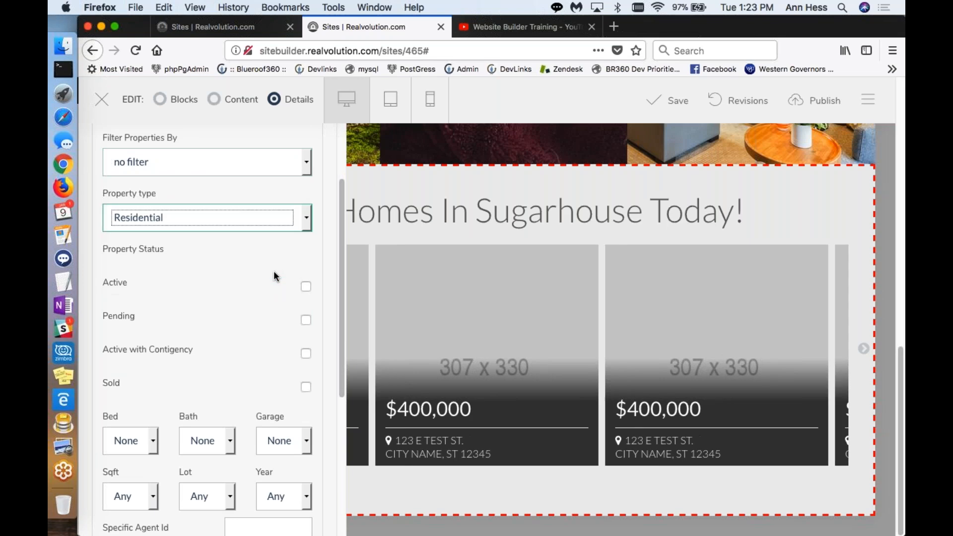
Step: Try the Active property status for the featured listings and clear it again
scroll(274, 272, down, 1)
click(304, 257)
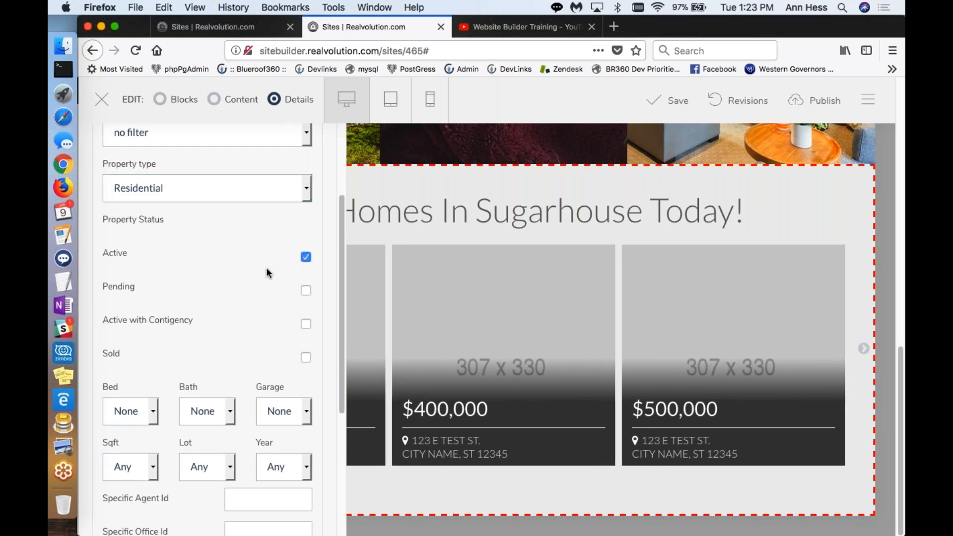
scroll(267, 269, down, 4)
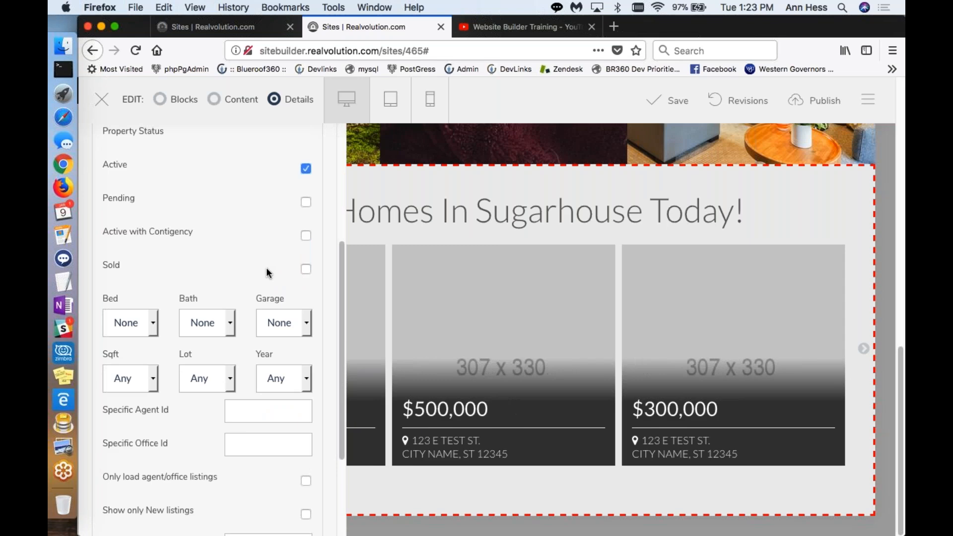
click(306, 169)
click(306, 268)
Step: Try filtering the featured listings by agent id and return the setting to no filter
scroll(285, 227, up, 7)
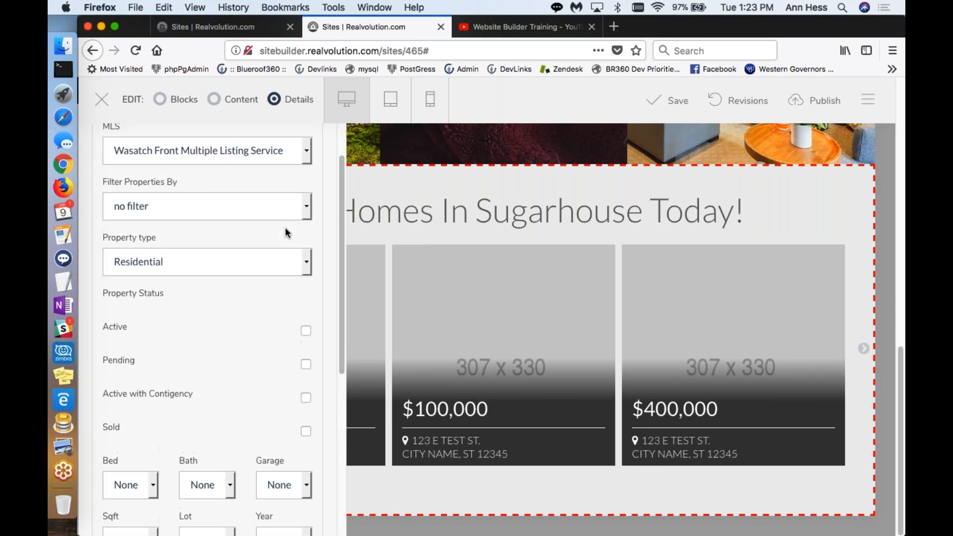
scroll(285, 227, up, 2)
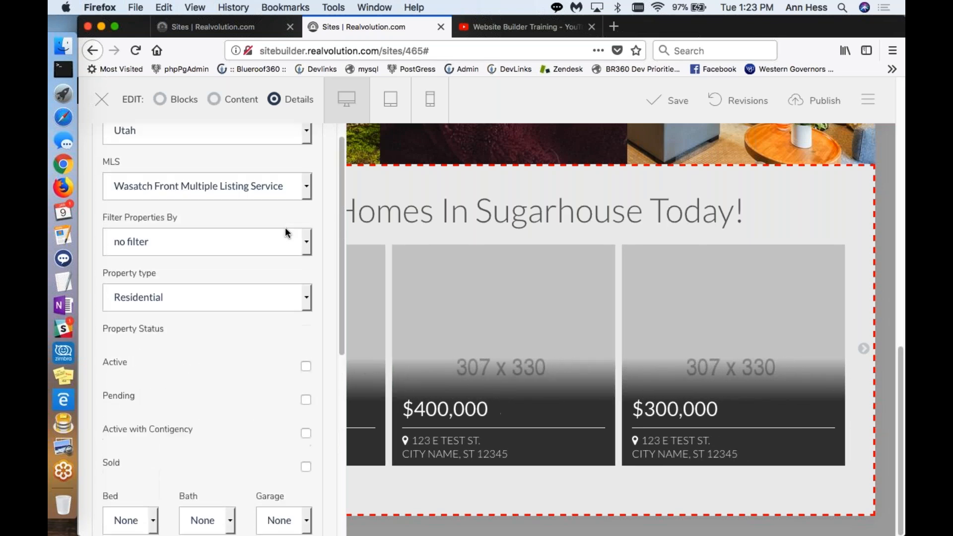
click(303, 251)
click(262, 252)
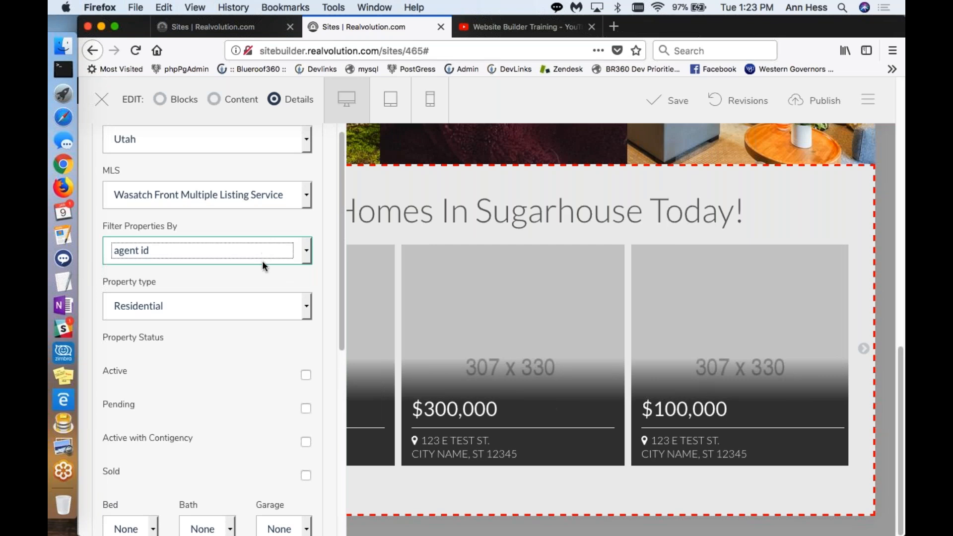
scroll(262, 285, down, 6)
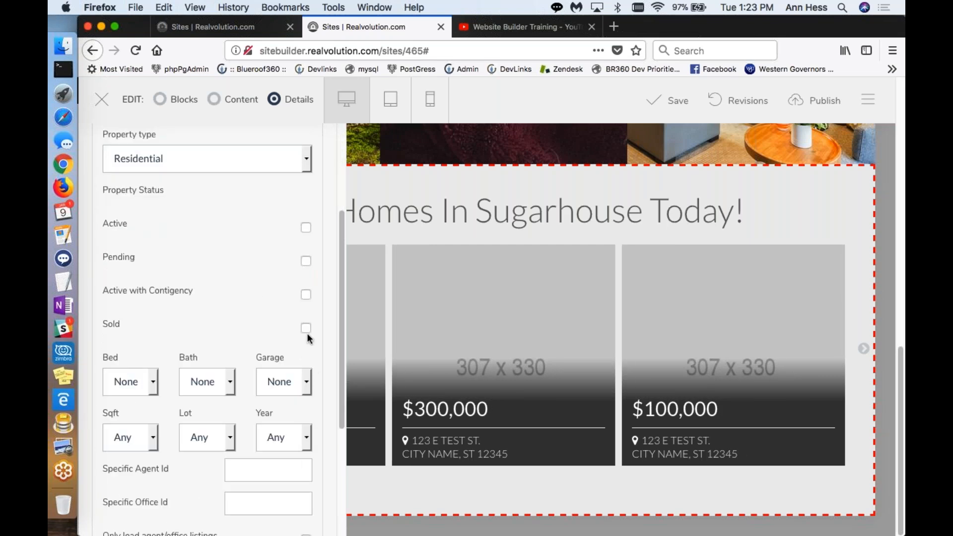
scroll(288, 327, up, 5)
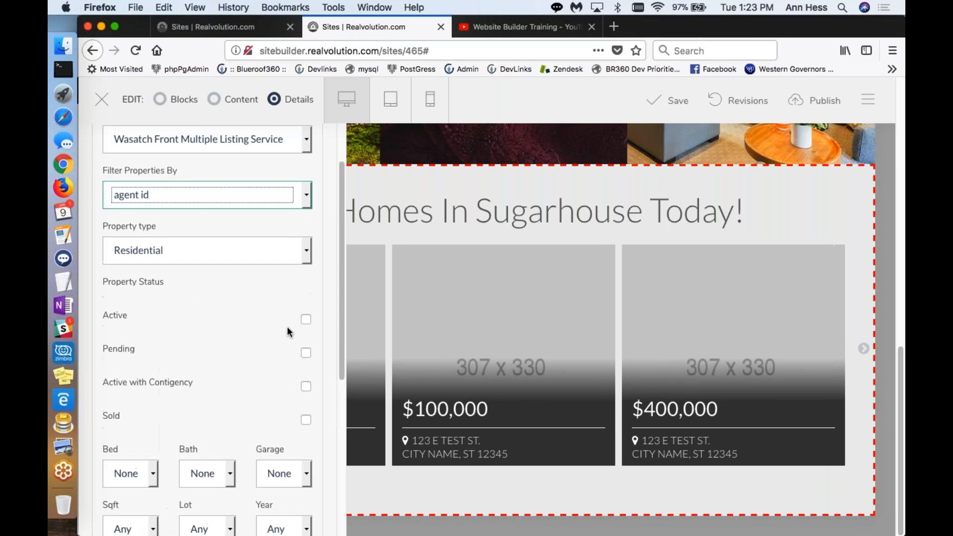
click(294, 222)
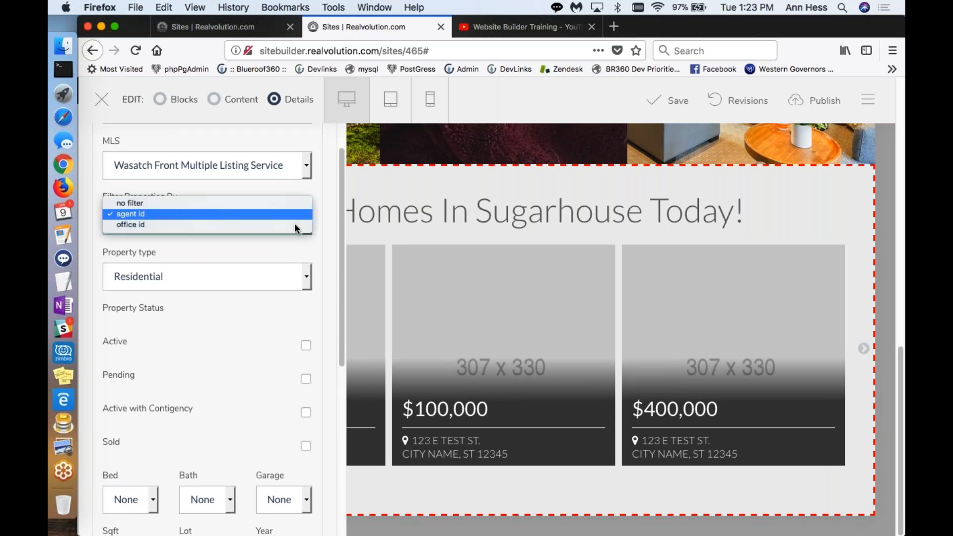
click(248, 198)
Step: Limit the featured listings to Active status and set the city to the SUGARHOUSE neighborhood
scroll(259, 298, down, 4)
click(305, 257)
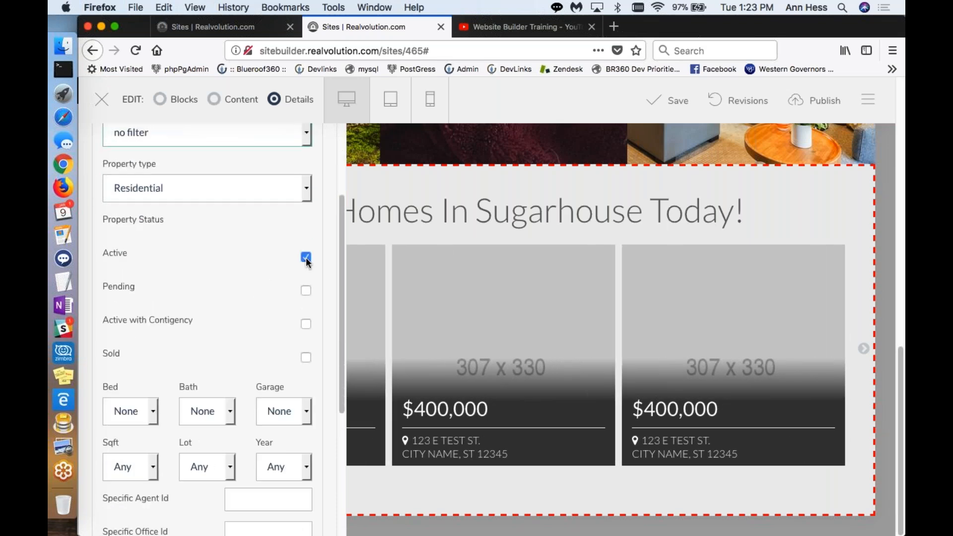
scroll(262, 285, down, 8)
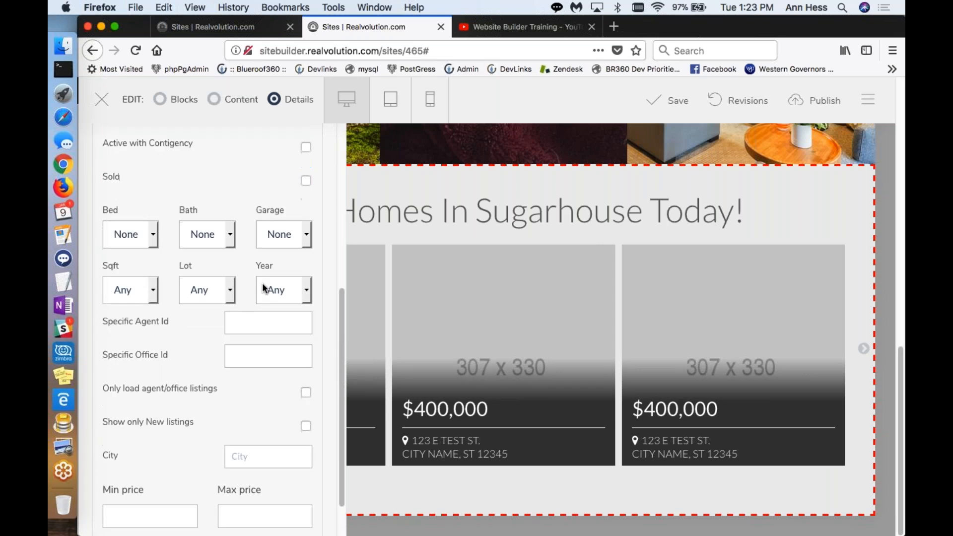
scroll(263, 287, down, 3)
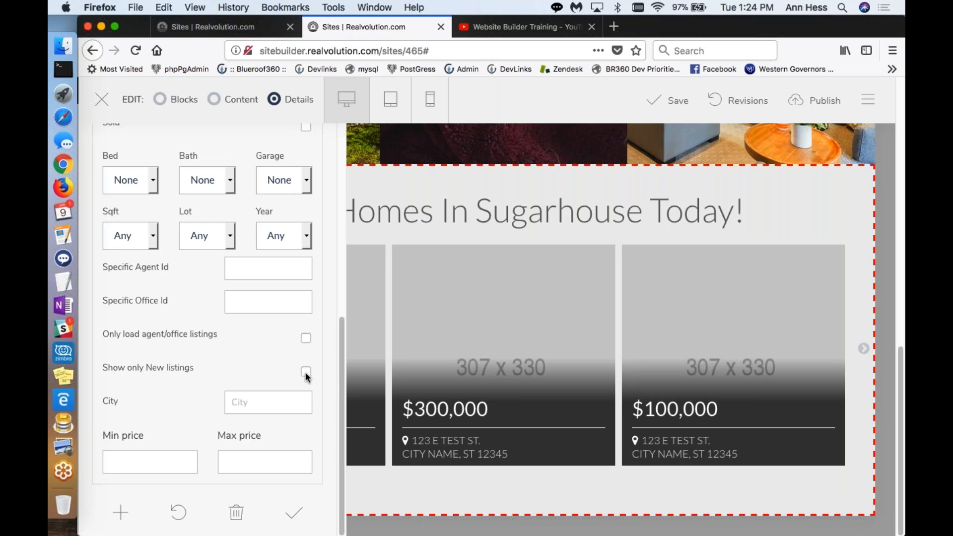
click(290, 400)
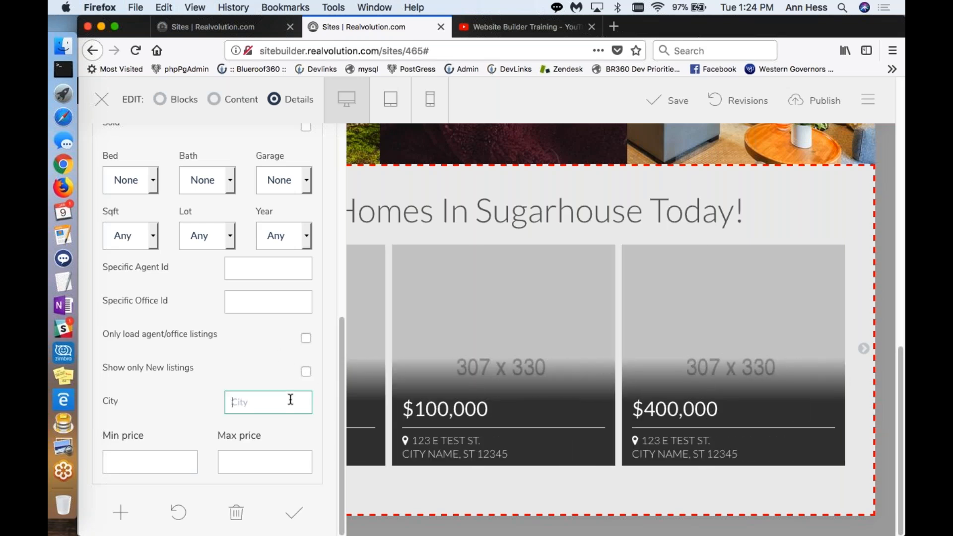
text(sugarhouse)
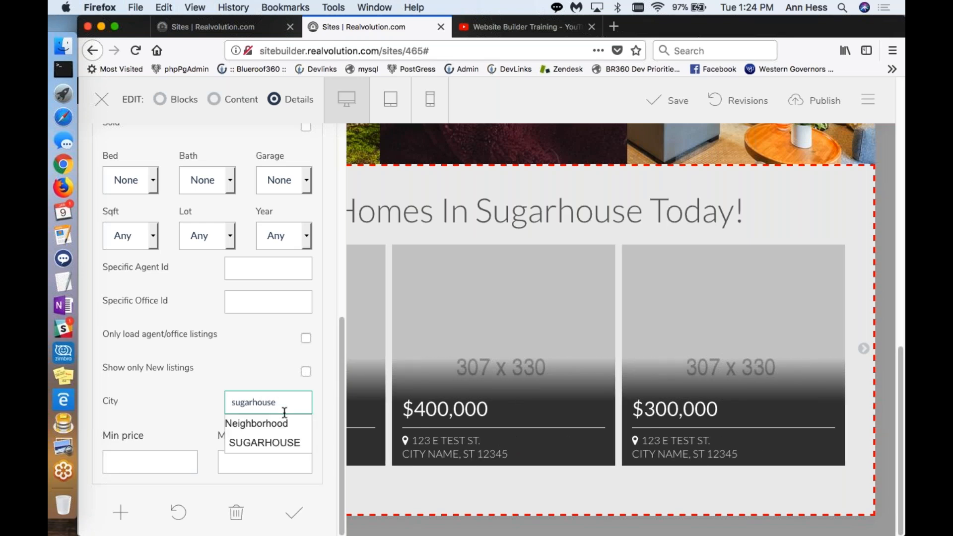
click(272, 443)
Step: Set the featured listings' maximum price to 450000, apply the settings and close the detail editor
click(266, 462)
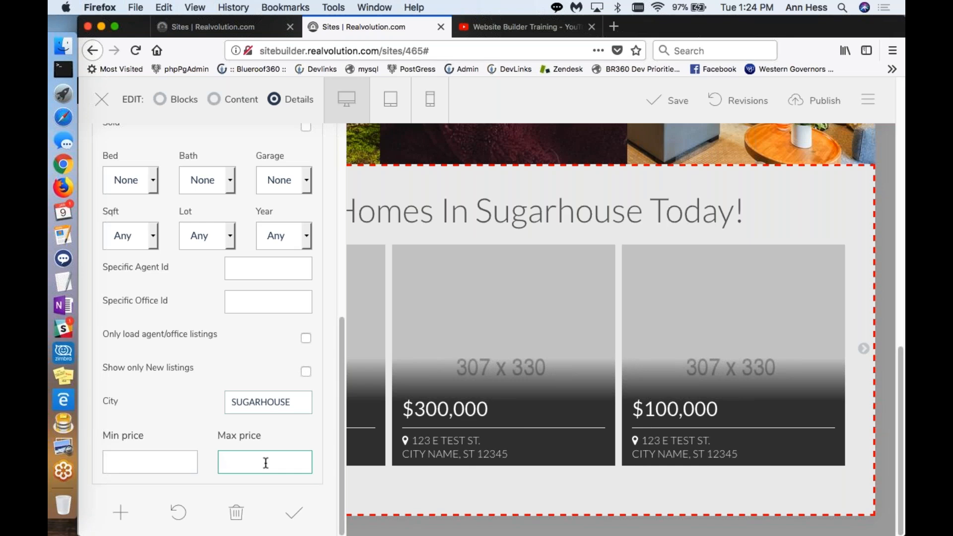
text(450000)
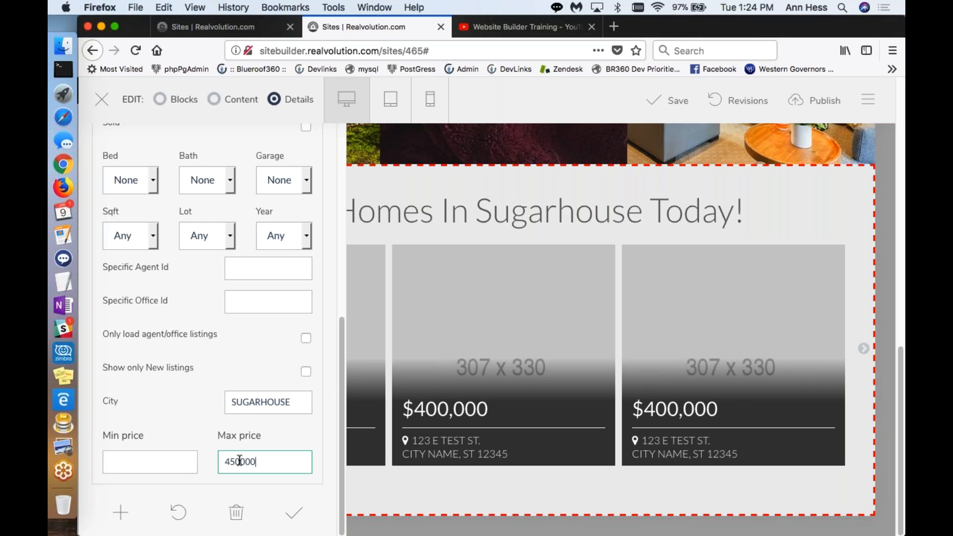
click(294, 512)
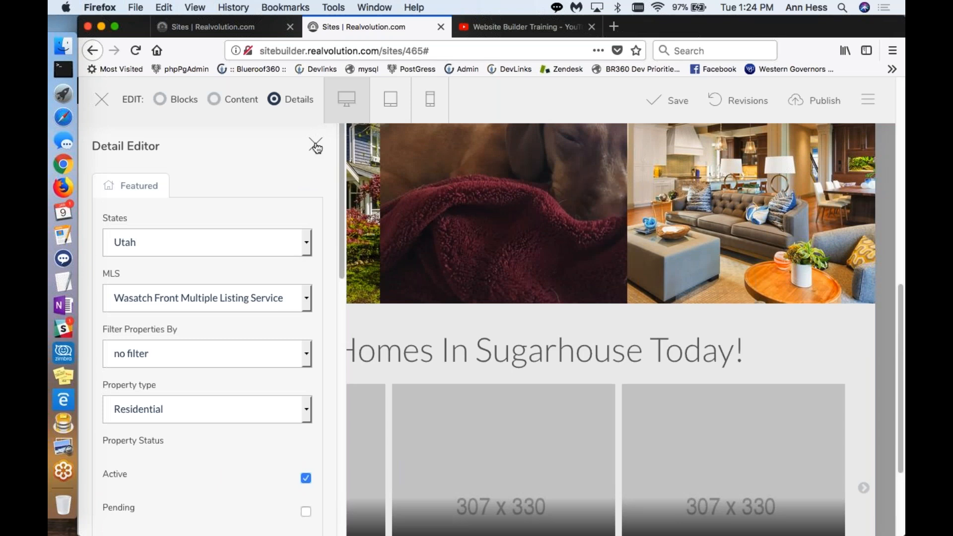
click(316, 147)
scroll(392, 359, down, 10)
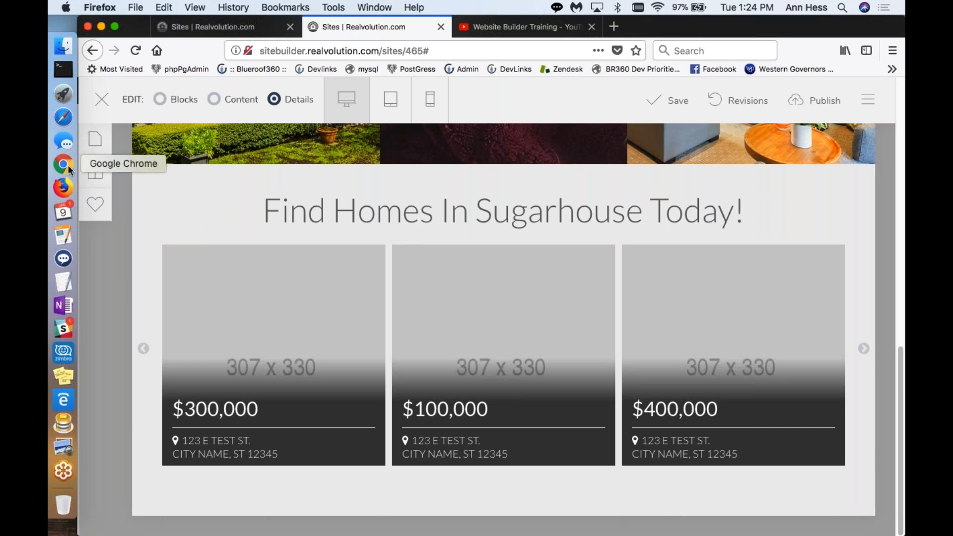
Step: Add the video block with "See What our Buyers and Sellers Think of Us" text beside the video and place it below the featured listings
click(96, 171)
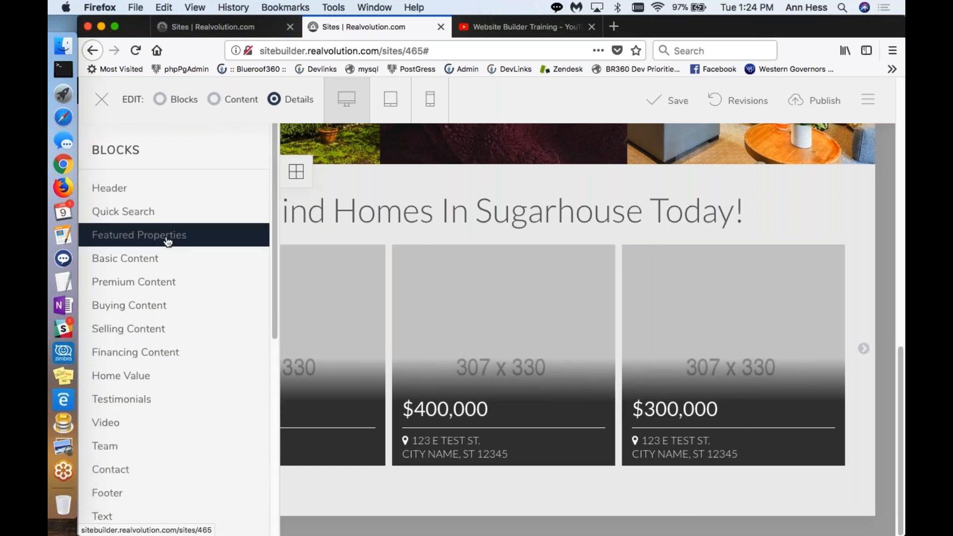
click(144, 427)
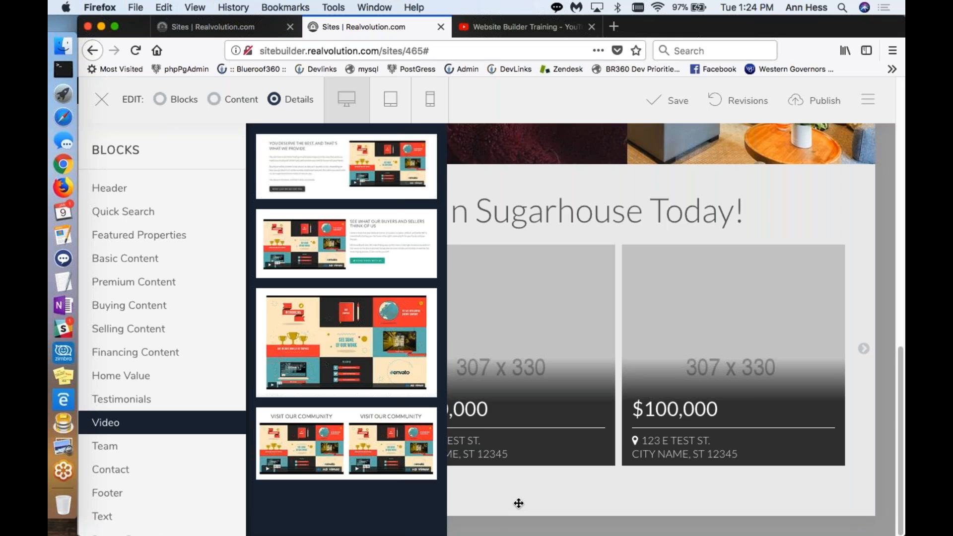
drag(346, 243, 439, 220)
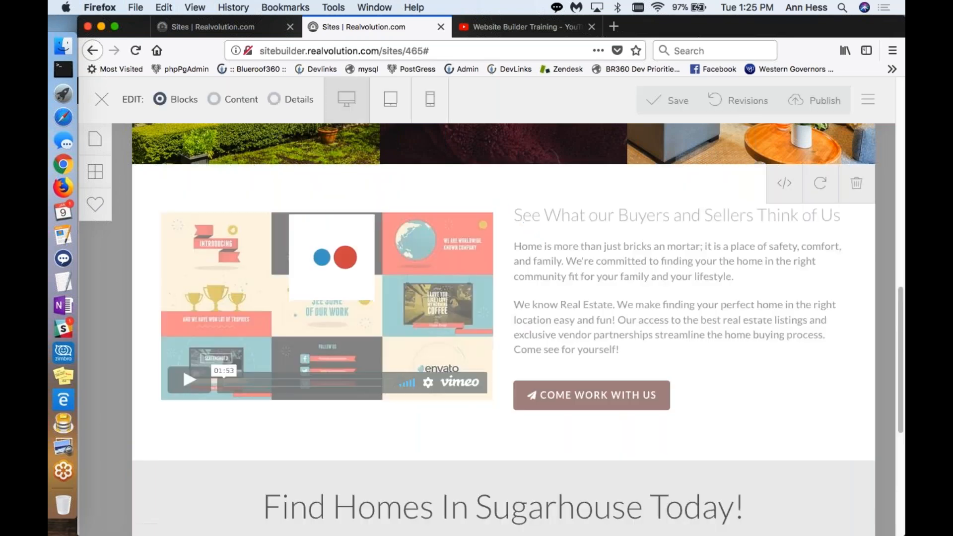
drag(420, 258, 469, 347)
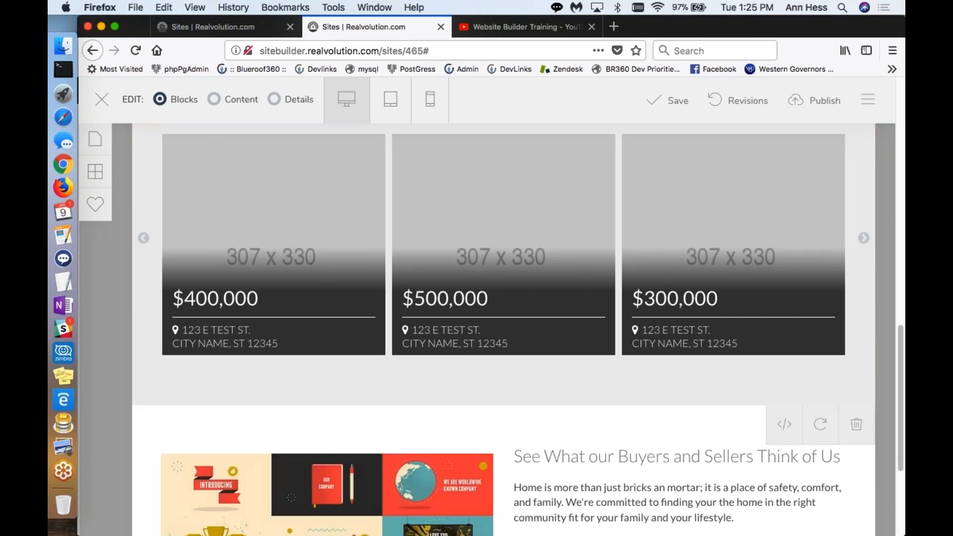
scroll(471, 417, down, 5)
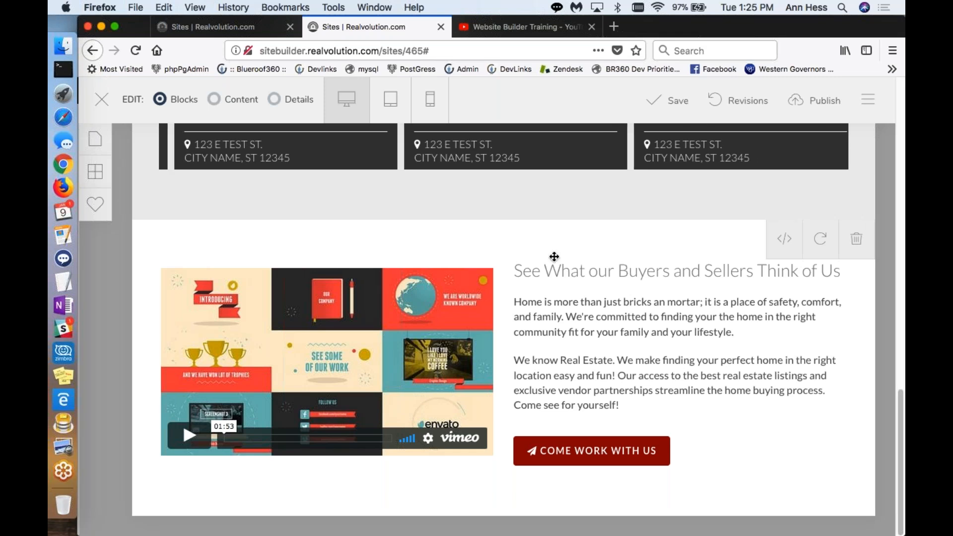
Step: Replace the heading beside the video with "Watch a video of our lovely town." and update the content
click(215, 100)
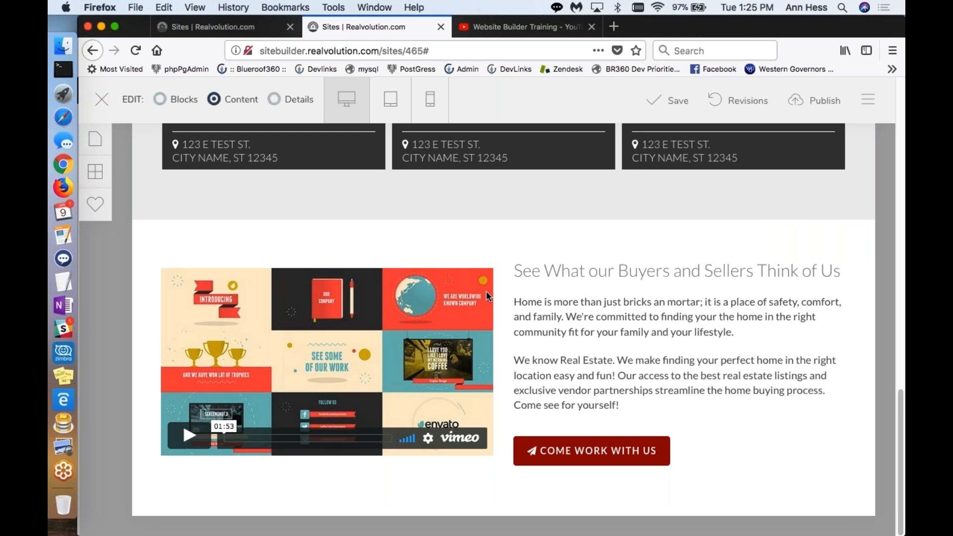
click(541, 269)
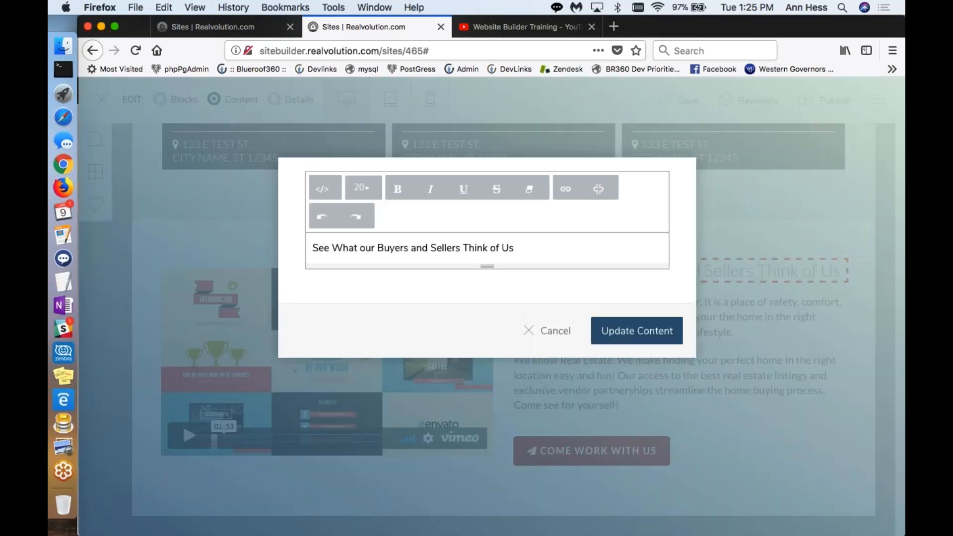
key(super+a)
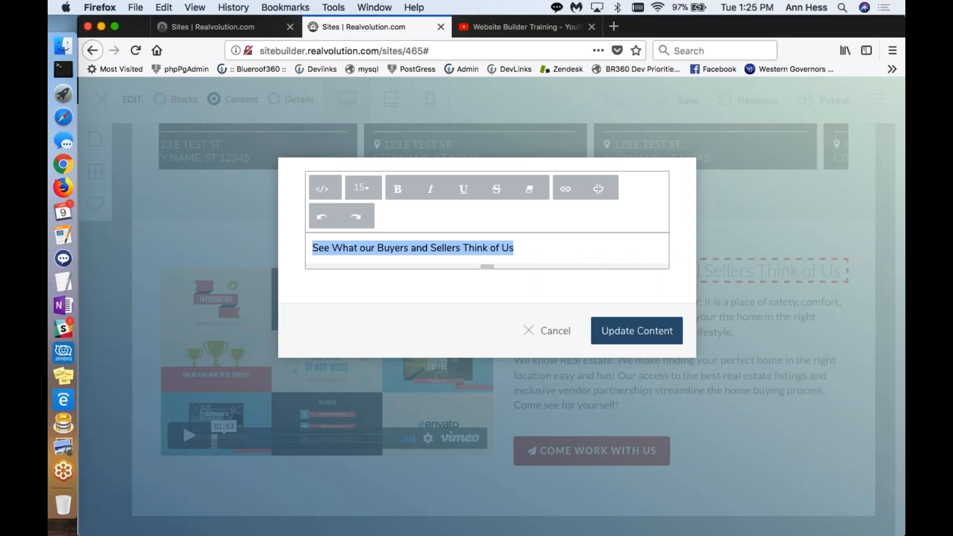
text(Watch a video of our lovely town.)
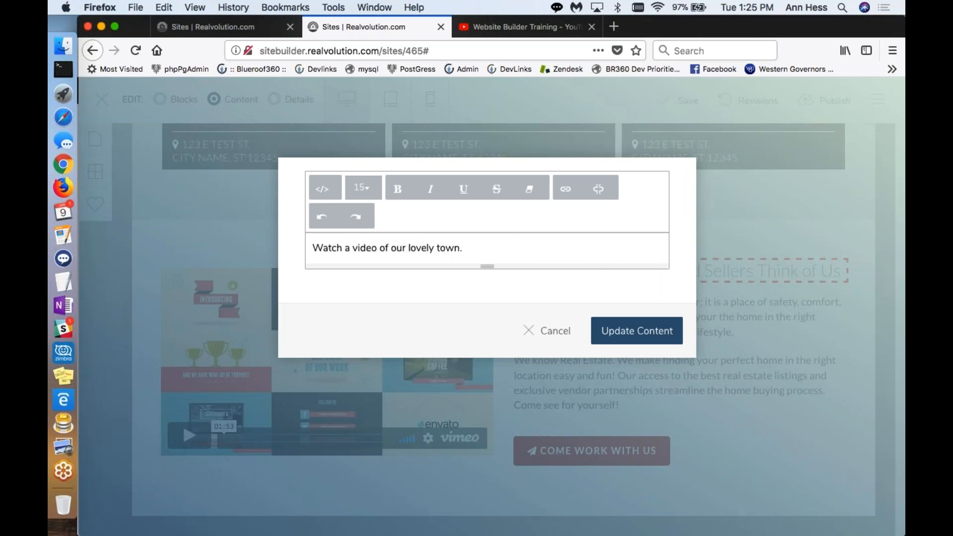
key(Return)
key(BackSpace)
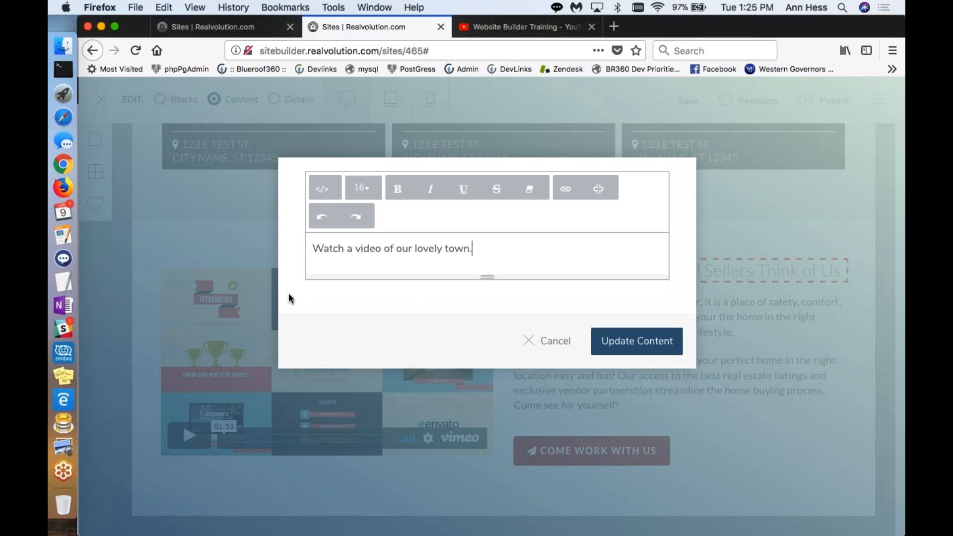
click(620, 344)
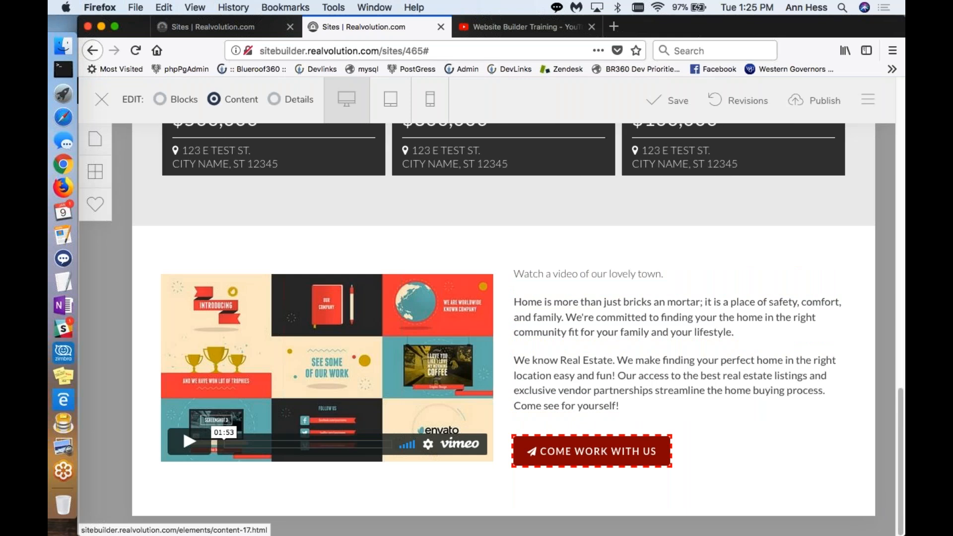
Step: Delete the paper-plane icon and the COME WORK WITH US button below the text beside the video
click(272, 99)
click(532, 451)
click(172, 233)
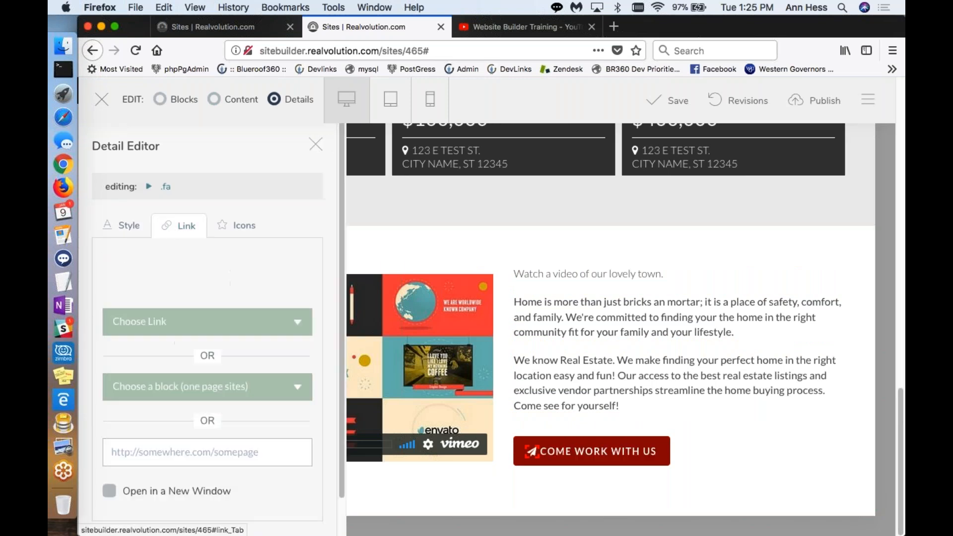
scroll(213, 397, down, 2)
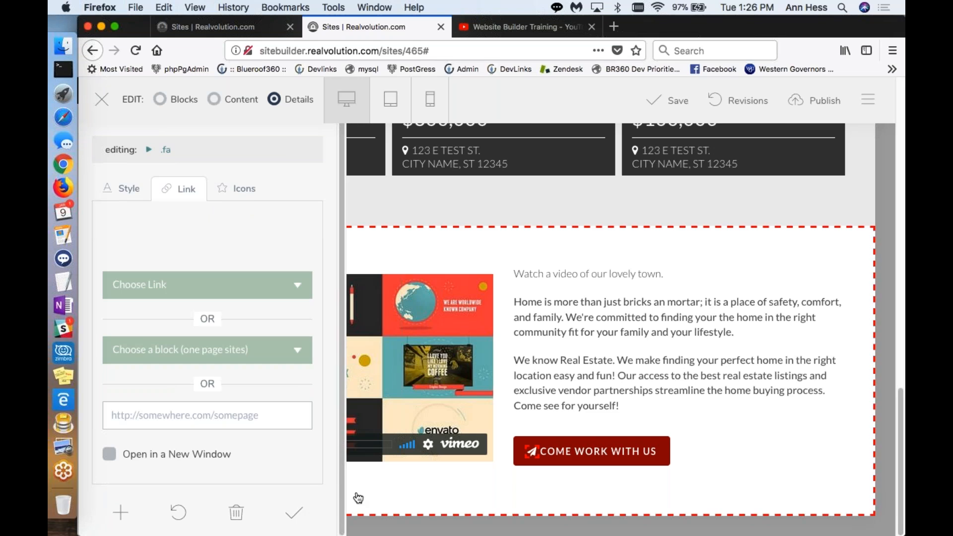
click(236, 515)
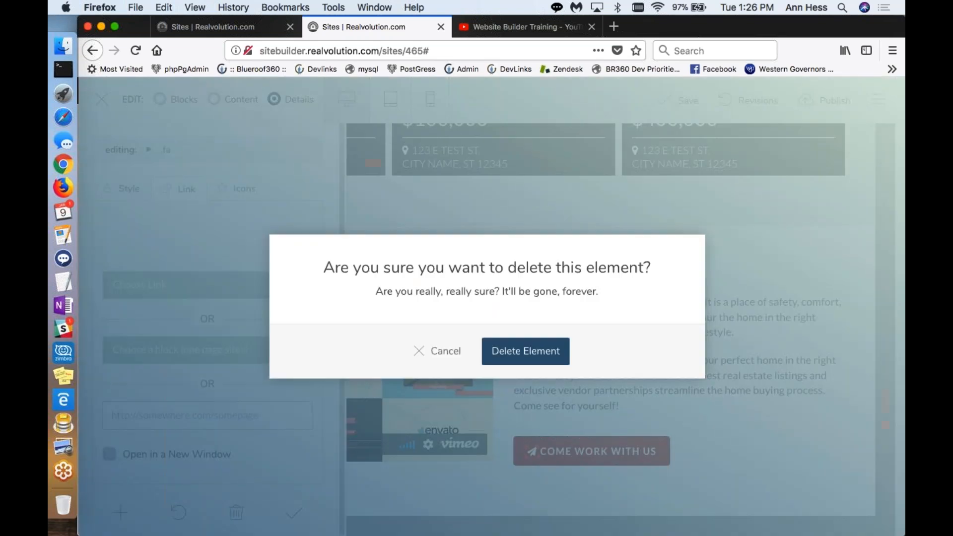
click(493, 353)
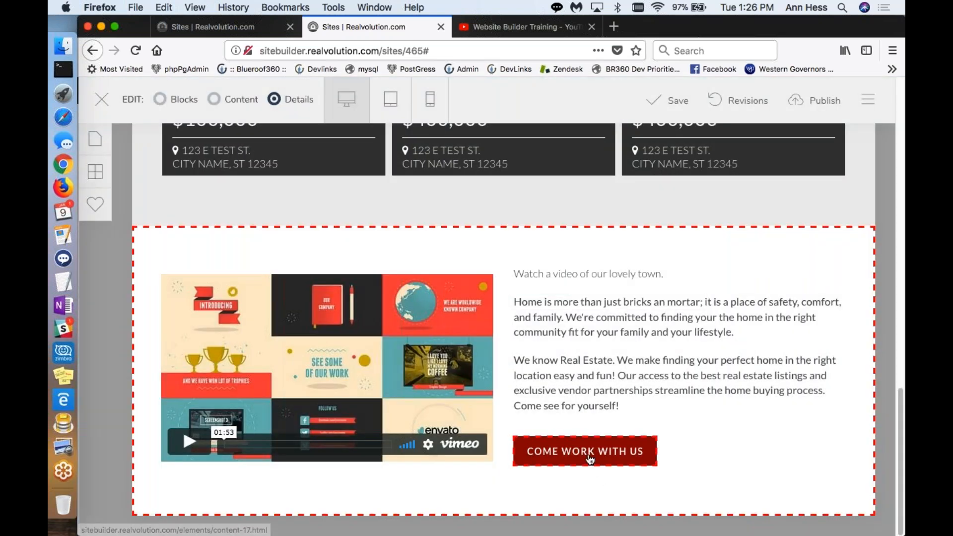
click(591, 459)
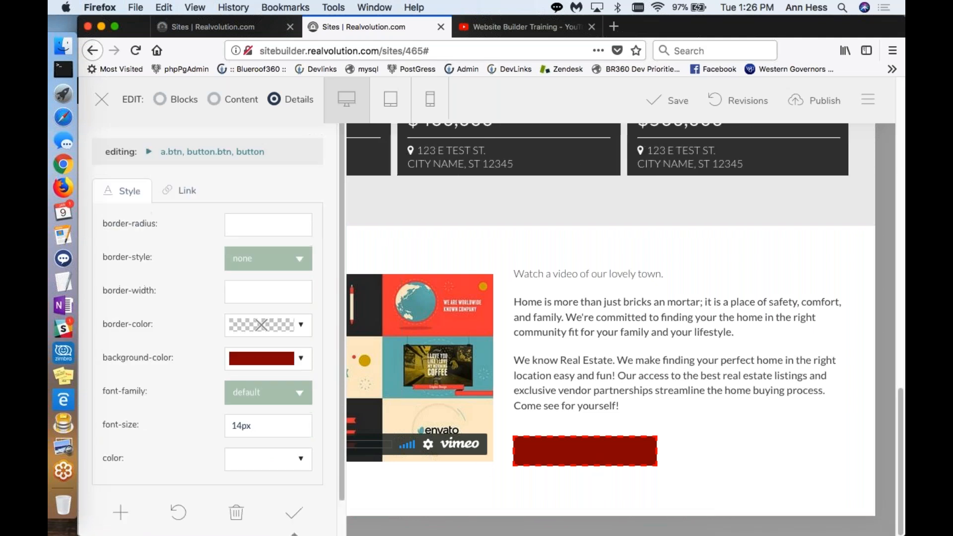
click(236, 514)
click(499, 352)
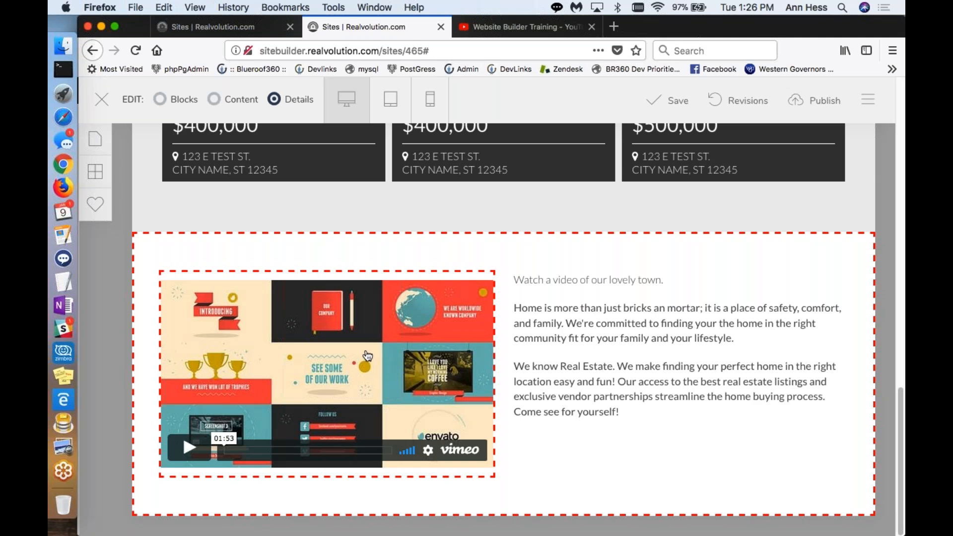
Step: Open the video's detail settings and copy the video ID KJBZi4klw04 from the Website Builder Training video's YouTube address
click(334, 354)
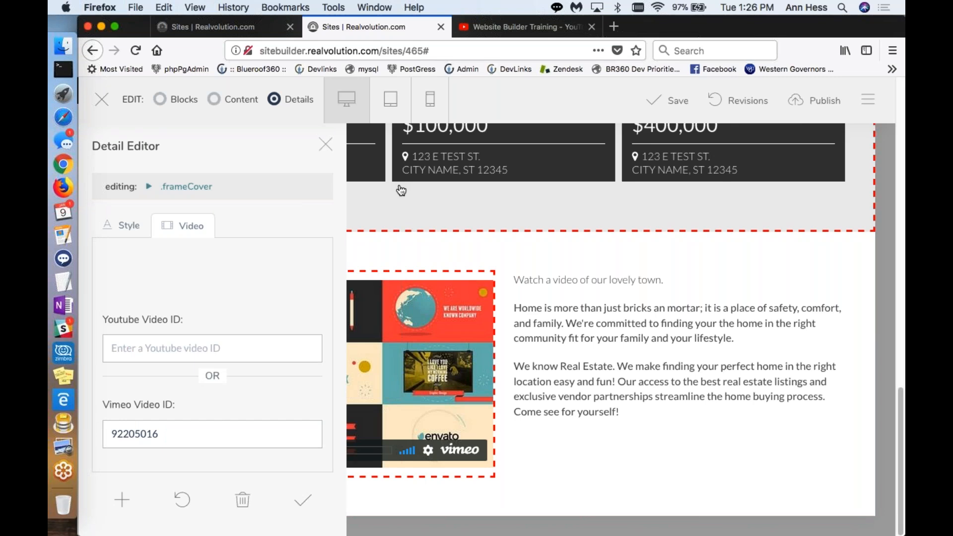
click(503, 29)
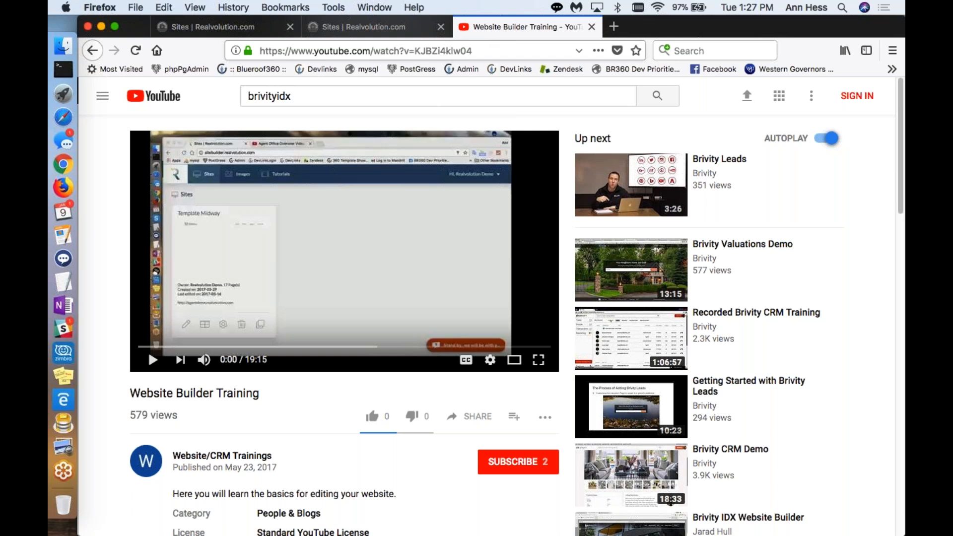
drag(415, 49, 469, 52)
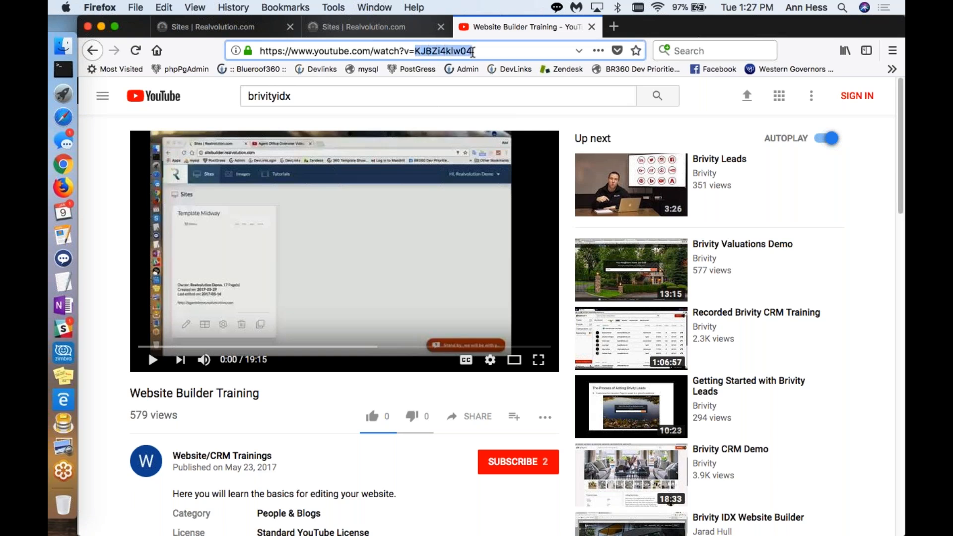
right_click(472, 51)
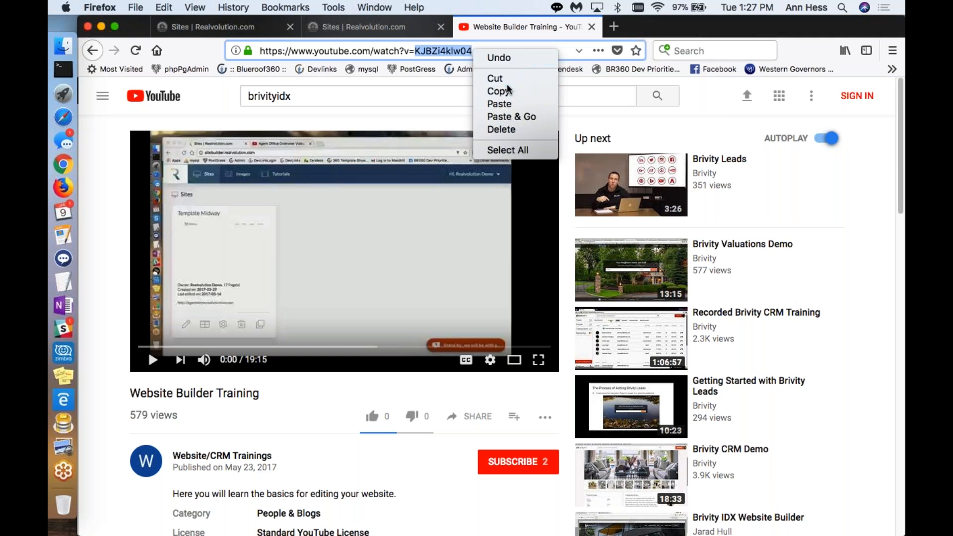
click(507, 85)
Step: Set the block's Youtube Video ID to KJBZi4klw04, apply the change and close the detail editor
click(377, 27)
click(141, 348)
right_click(141, 348)
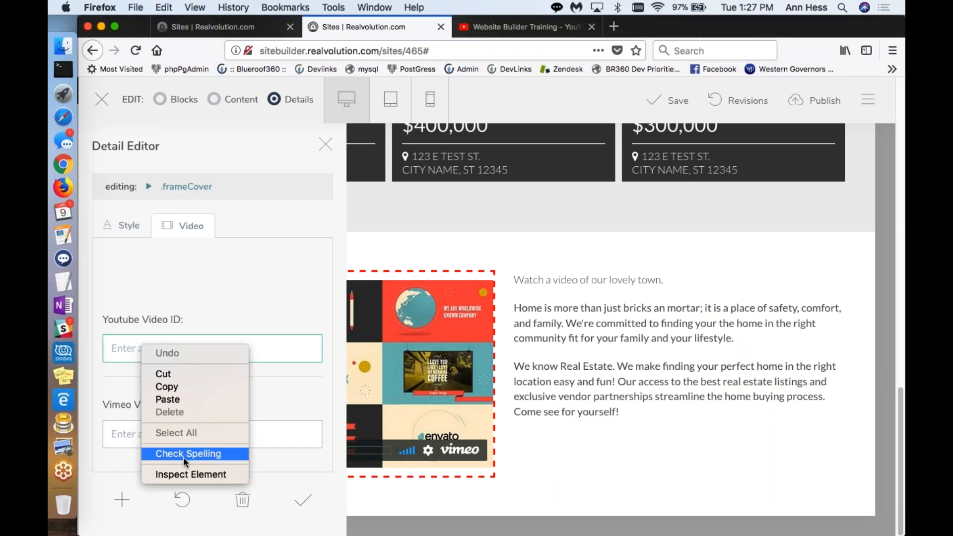
click(180, 397)
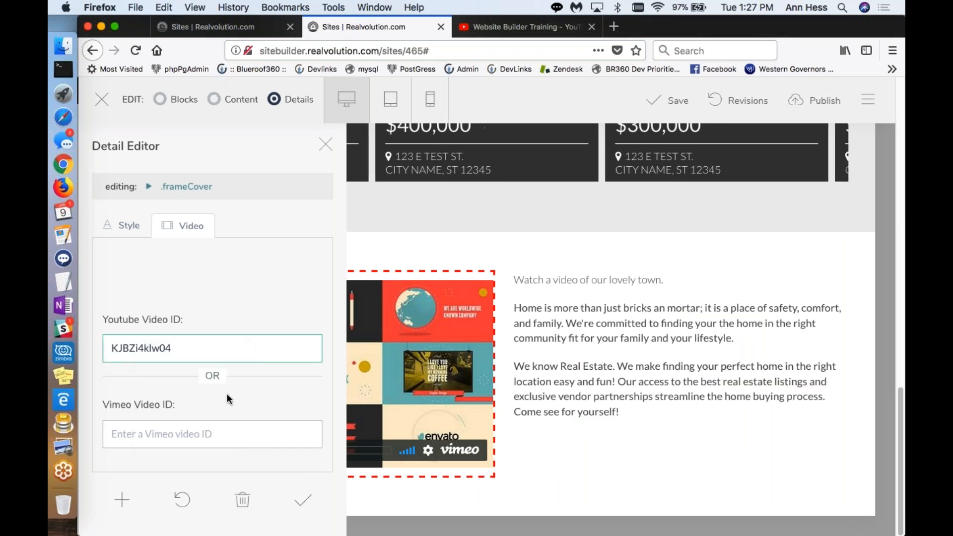
click(296, 502)
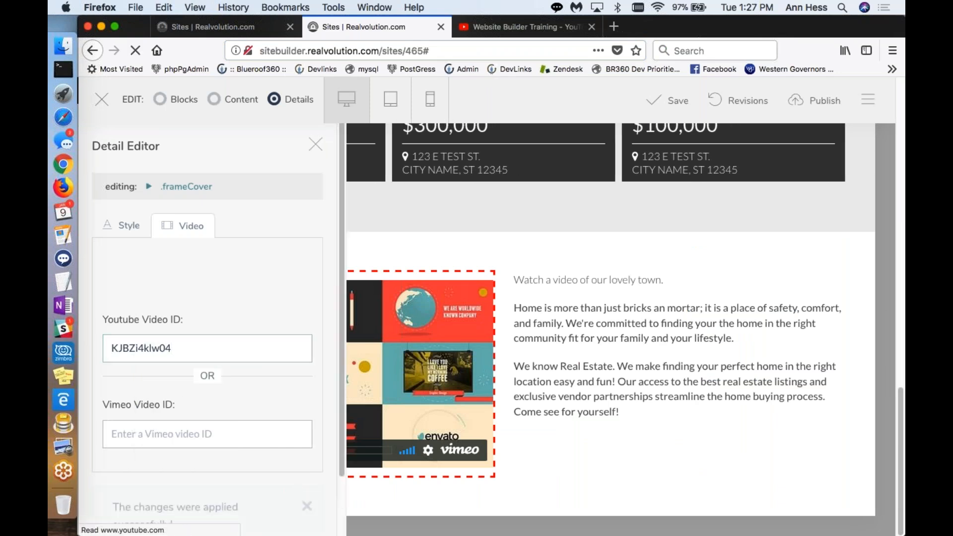
click(315, 144)
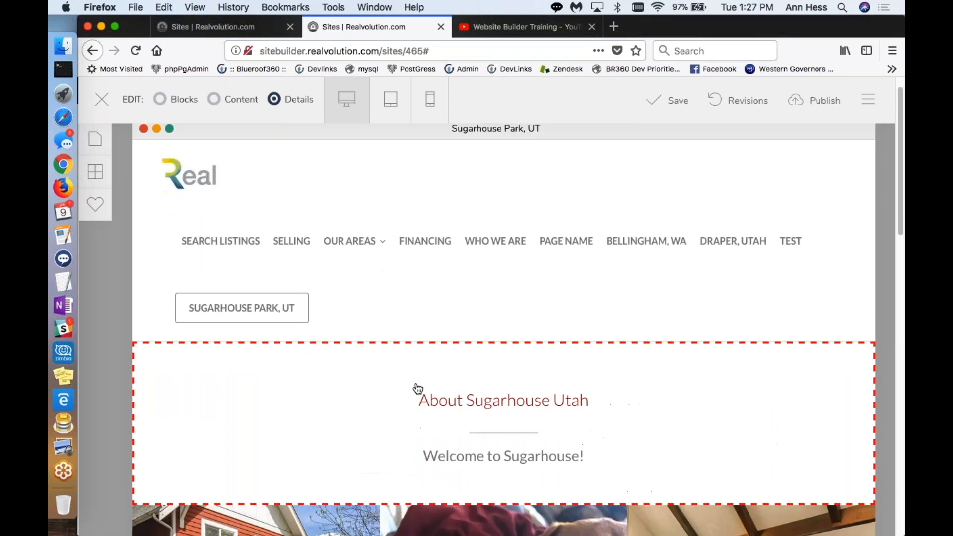
Step: Review the whole Sugarhouse Park page, from the navigation header through the photos and featured listings to the video block
scroll(418, 388, down, 10)
scroll(418, 388, down, 10)
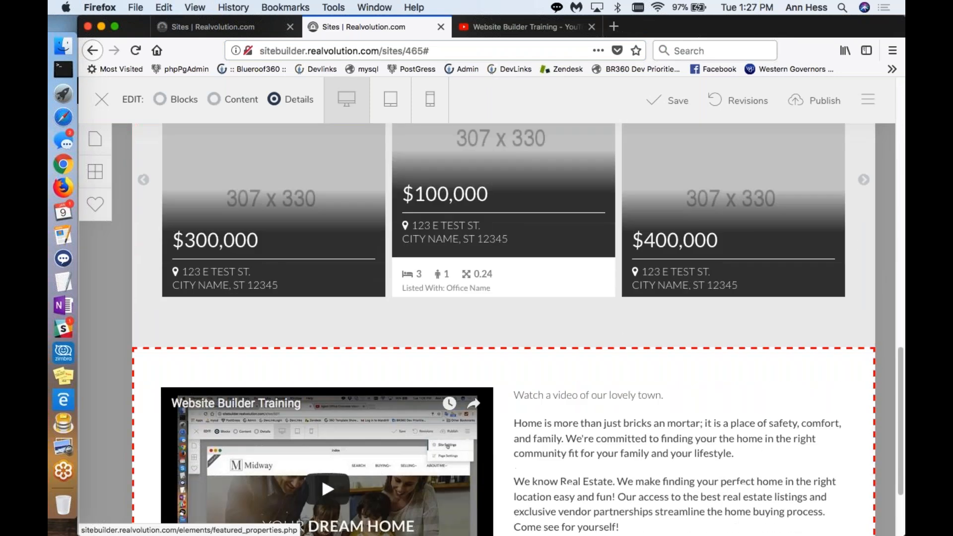
scroll(451, 485, down, 2)
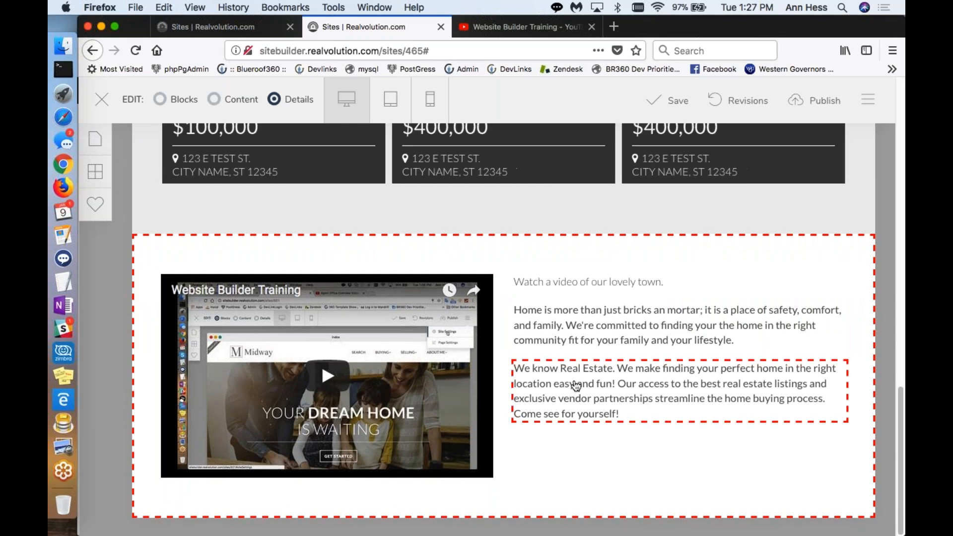
scroll(576, 386, up, 3)
scroll(486, 305, up, 3)
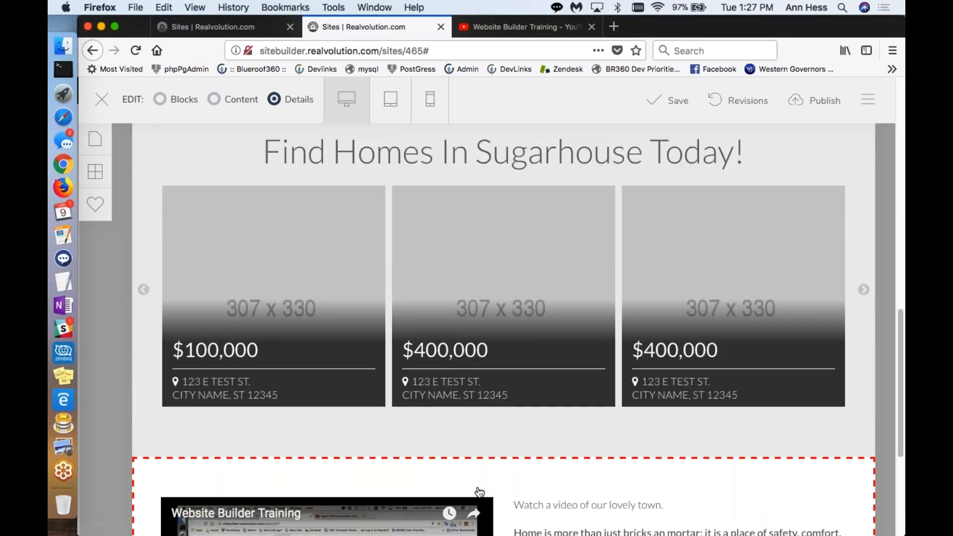
scroll(478, 492, up, 10)
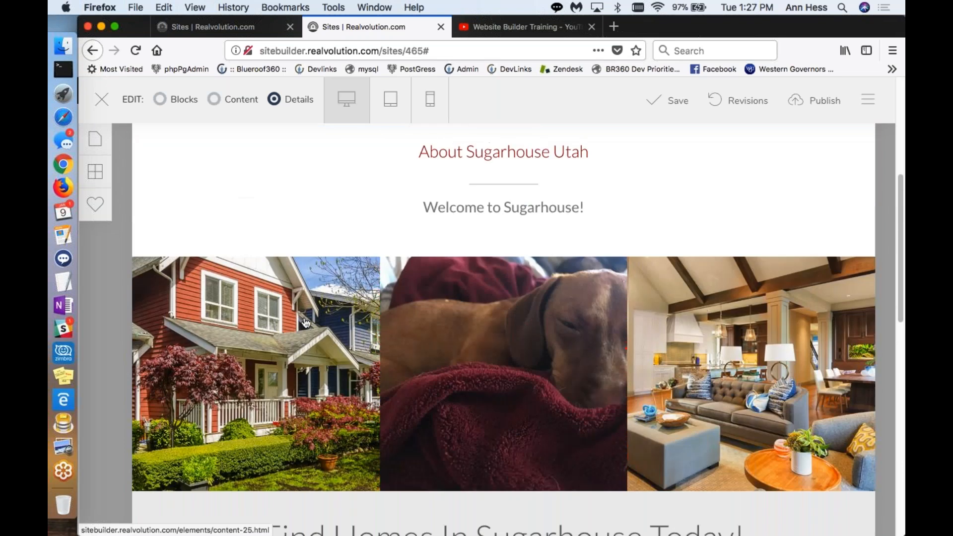
scroll(387, 333, up, 4)
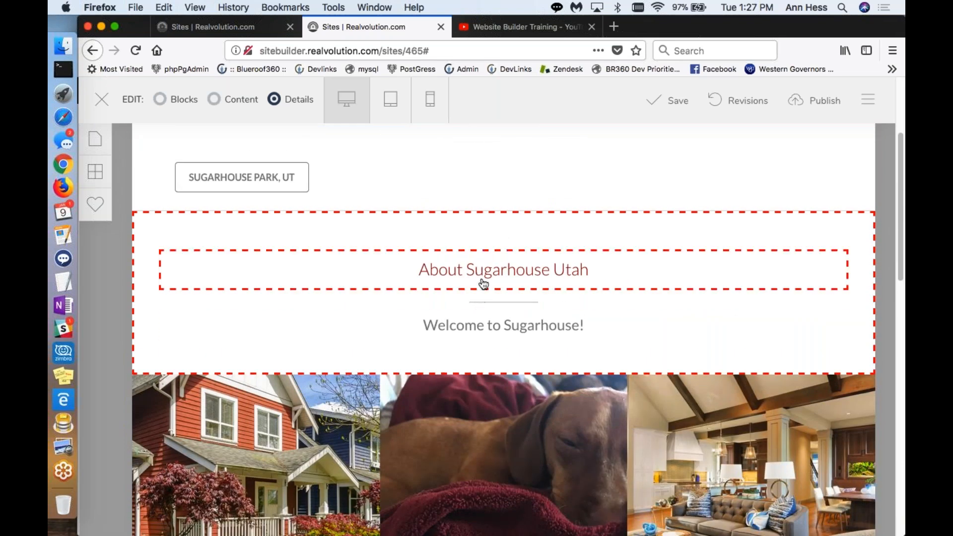
scroll(484, 317, up, 3)
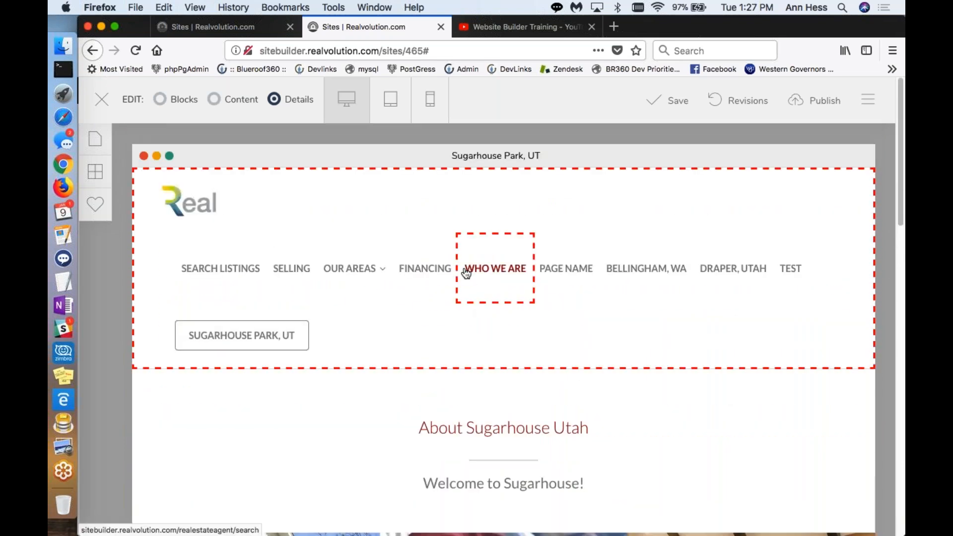
scroll(456, 297, down, 10)
scroll(456, 296, down, 5)
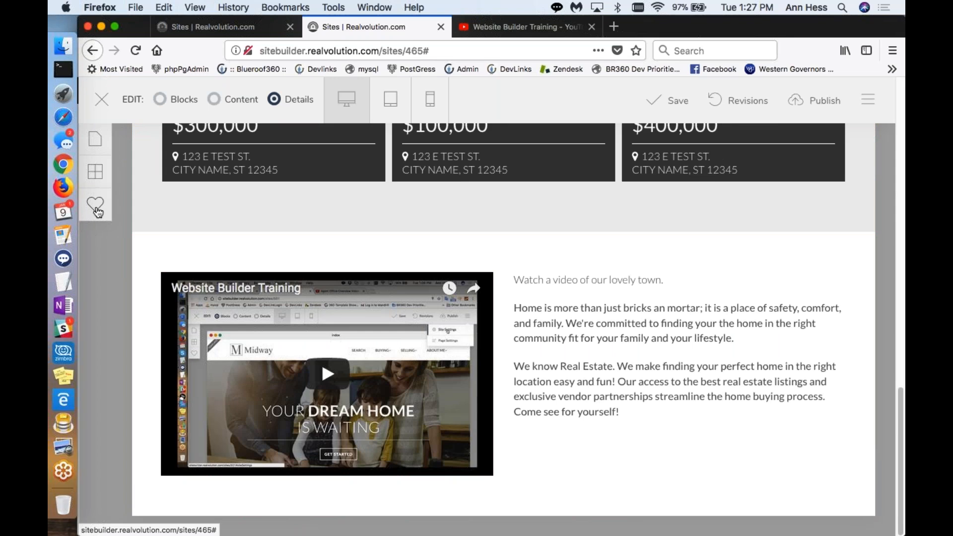
Step: Try to add the saved Newest Footer template below the video block, letting the slow page continue
click(96, 205)
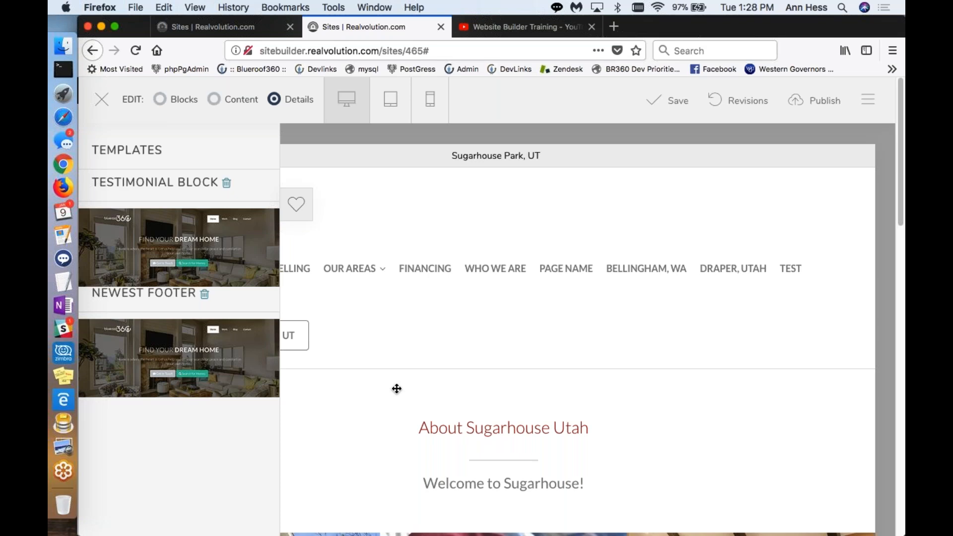
scroll(438, 340, down, 4)
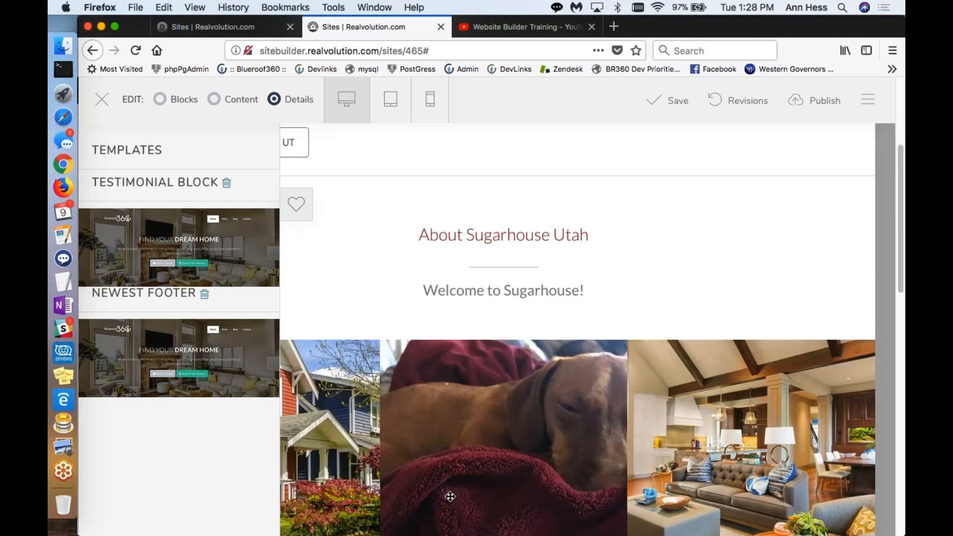
scroll(449, 495, down, 2)
scroll(452, 495, down, 10)
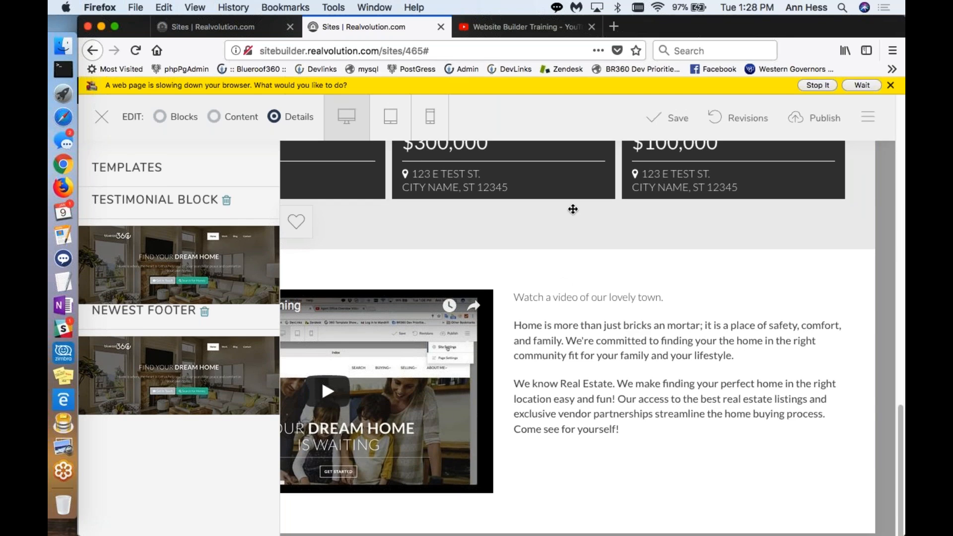
click(853, 84)
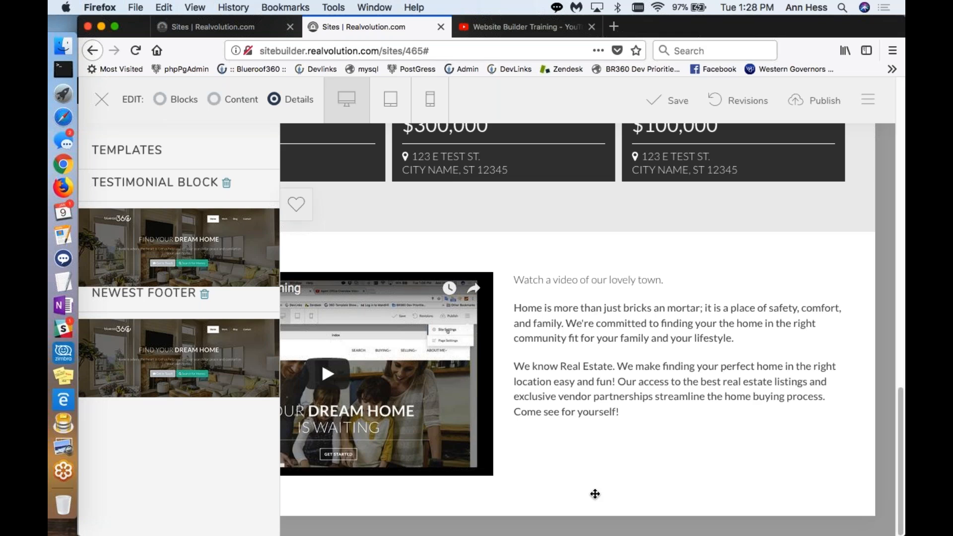
scroll(534, 482, up, 2)
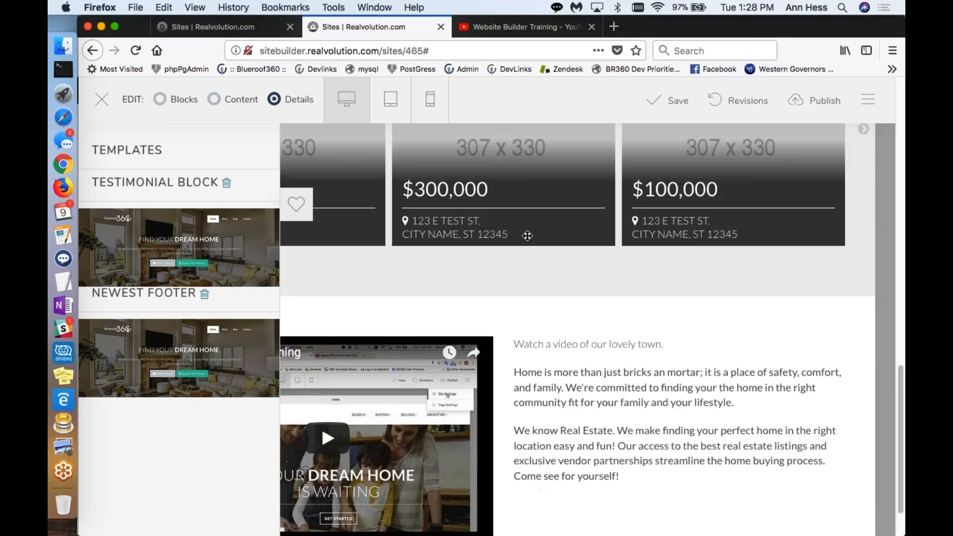
scroll(553, 435, down, 2)
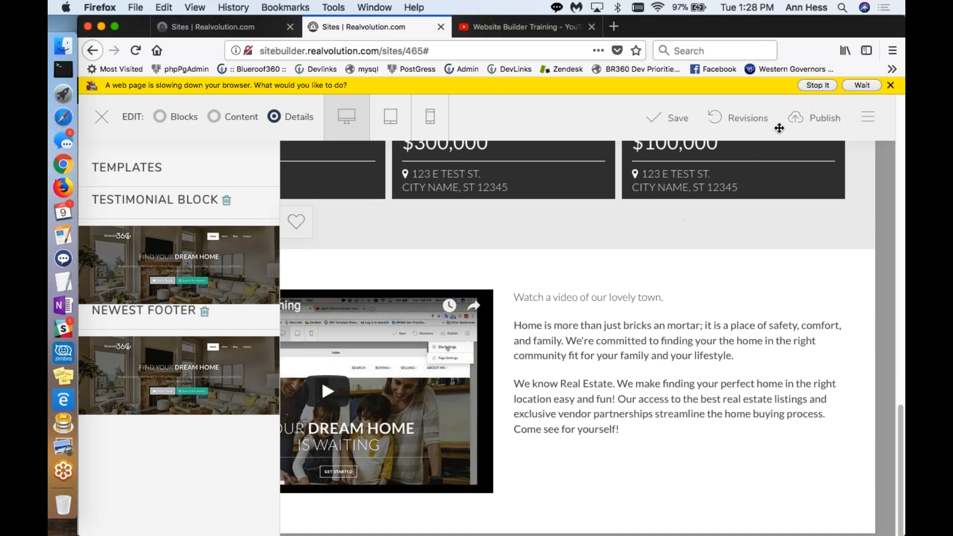
click(863, 85)
click(816, 85)
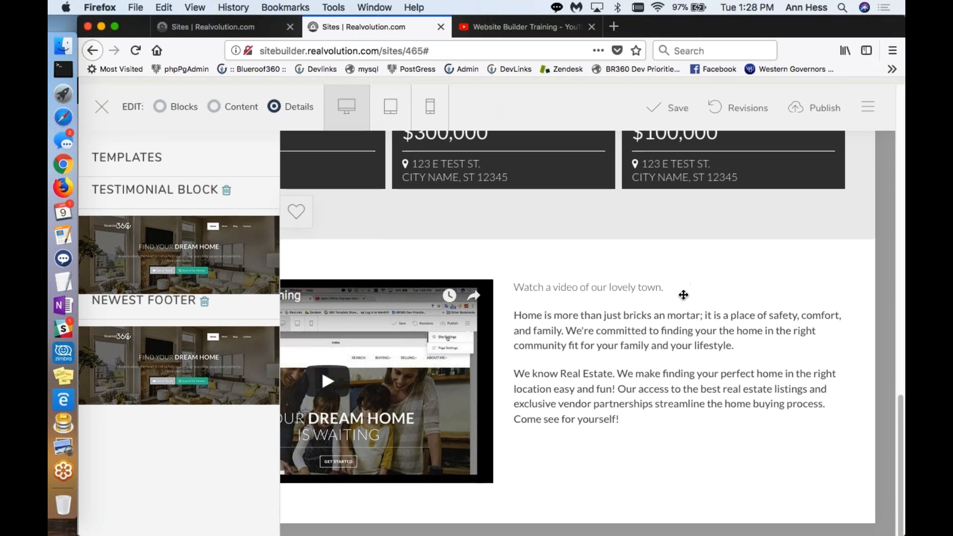
click(810, 88)
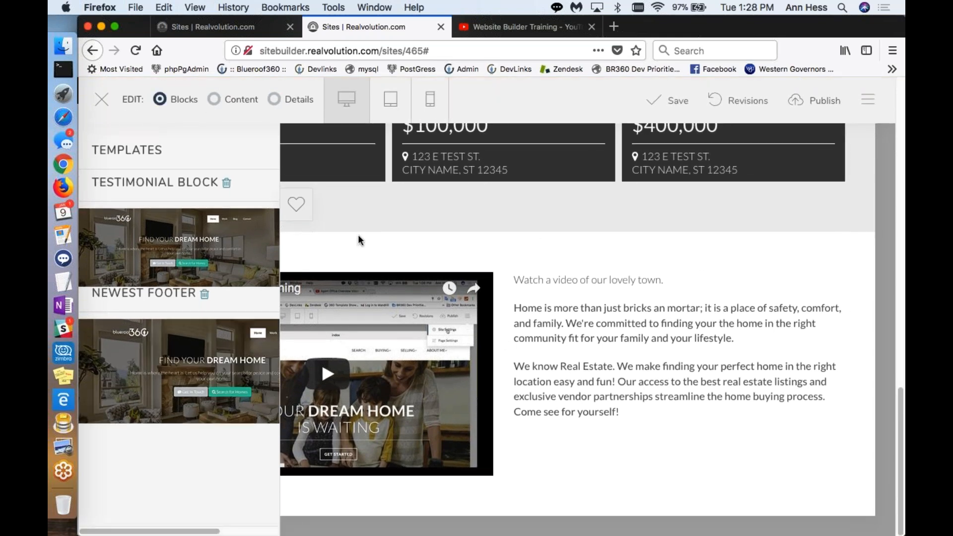
drag(192, 355, 551, 484)
Step: Check the whole Sugarhouse Park page, from the header to the area below the video block, for the added footer
scroll(551, 397, up, 15)
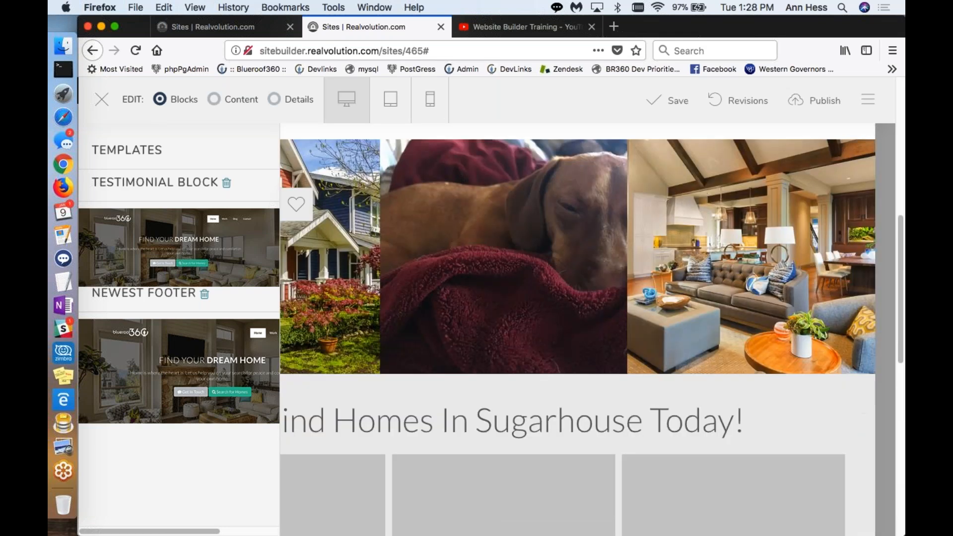
scroll(288, 215, up, 4)
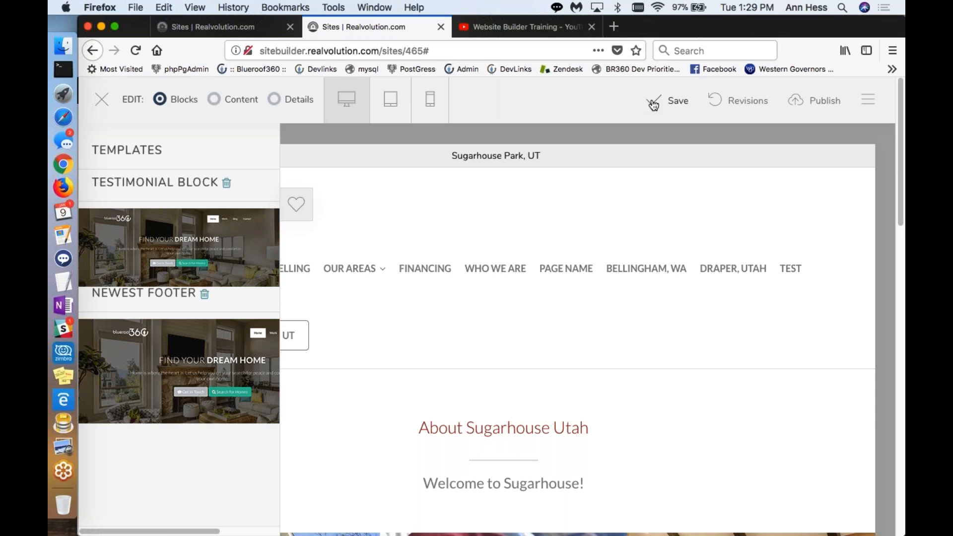
scroll(585, 219, down, 6)
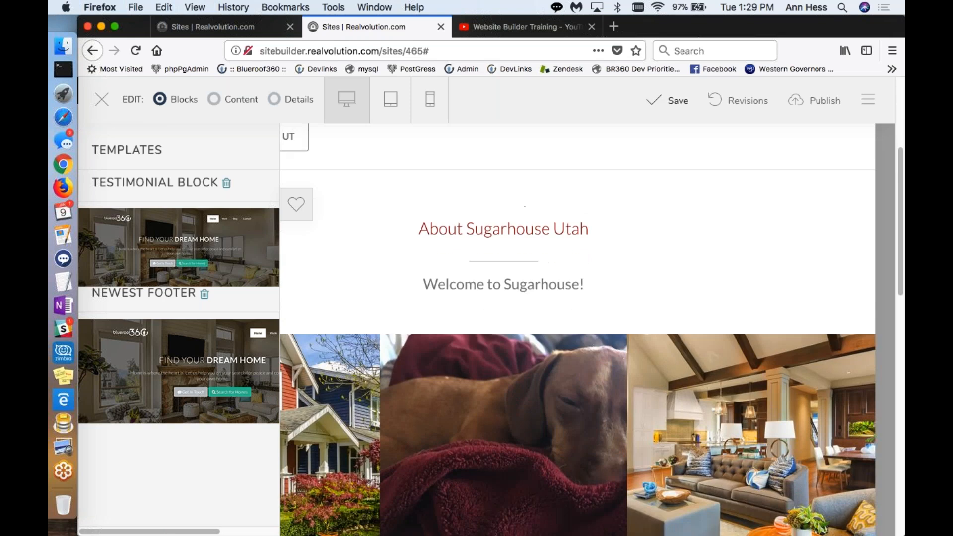
scroll(577, 329, down, 10)
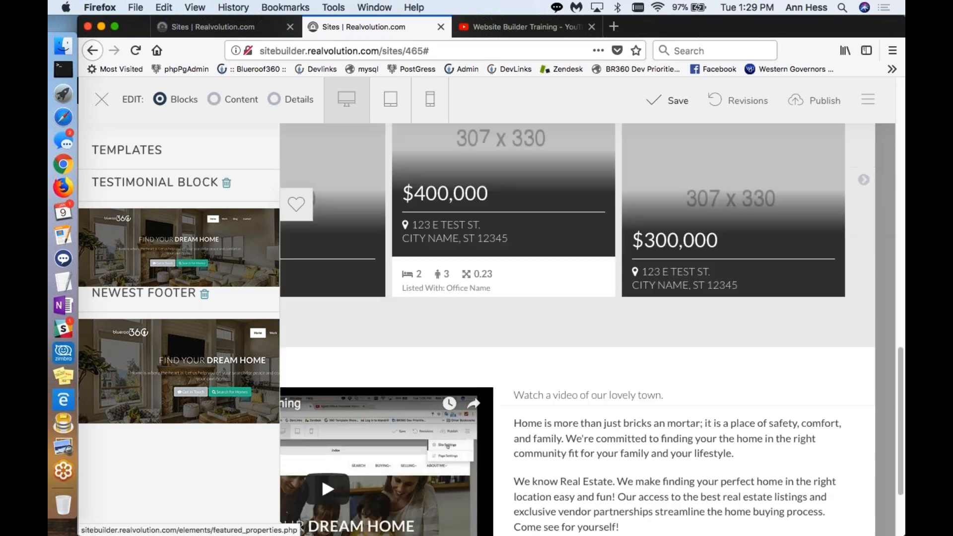
scroll(578, 329, down, 3)
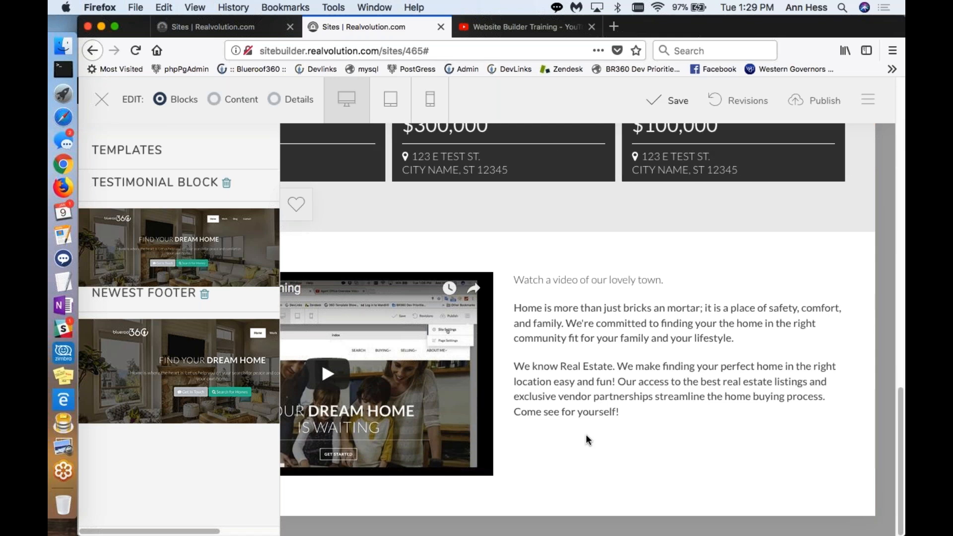
scroll(586, 437, up, 8)
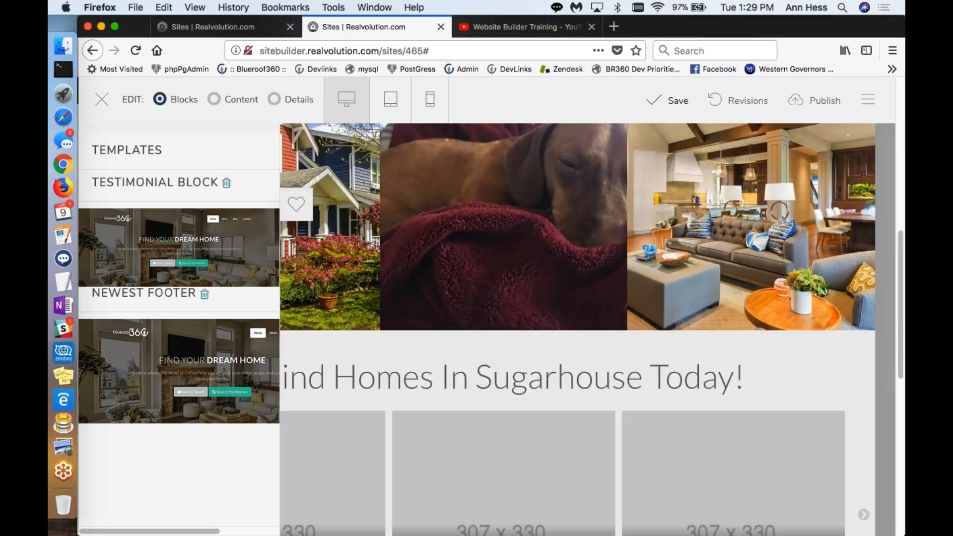
scroll(313, 238, up, 6)
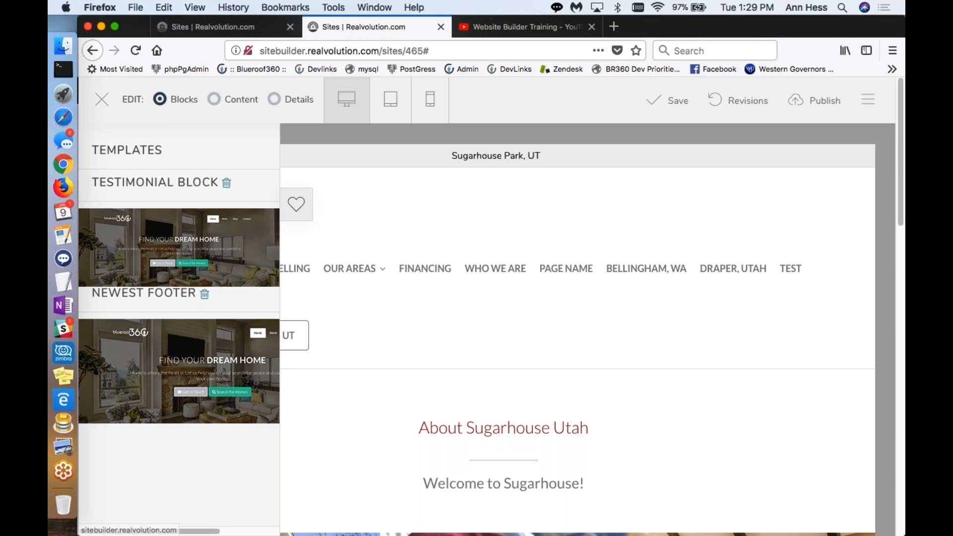
Step: Reload the site builder at its current address
click(287, 48)
key(Return)
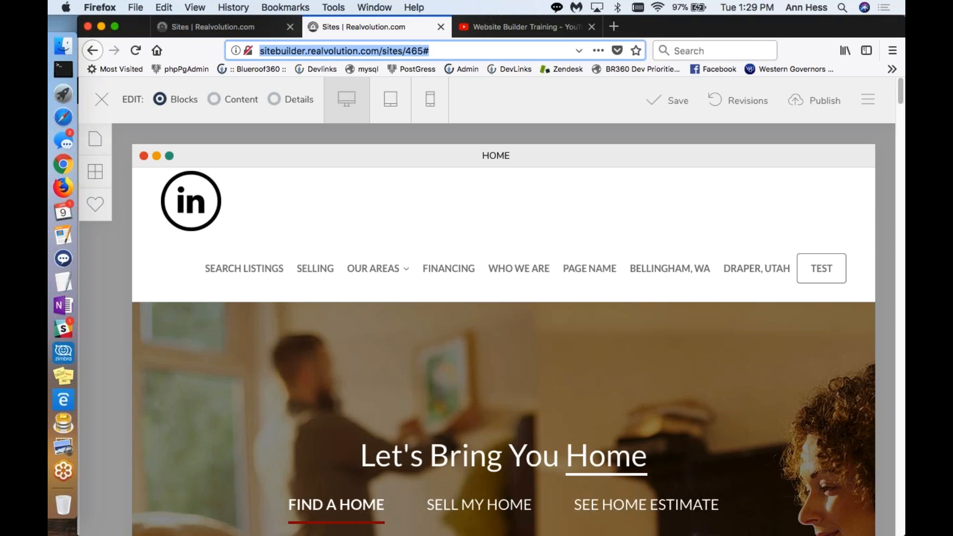
mouse_move(616, 260)
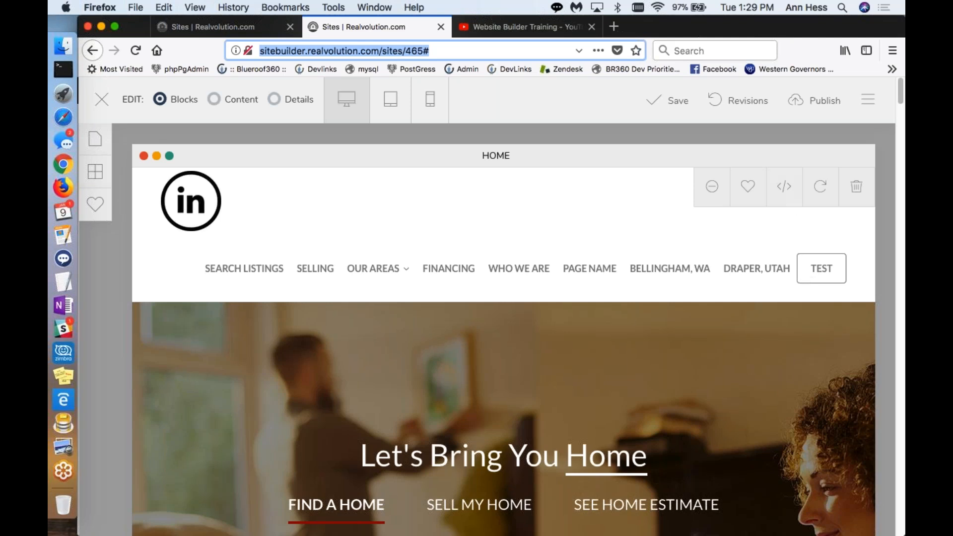
Step: Save the site and publish it with the classes, images, pages, js and cache assets selected
click(670, 105)
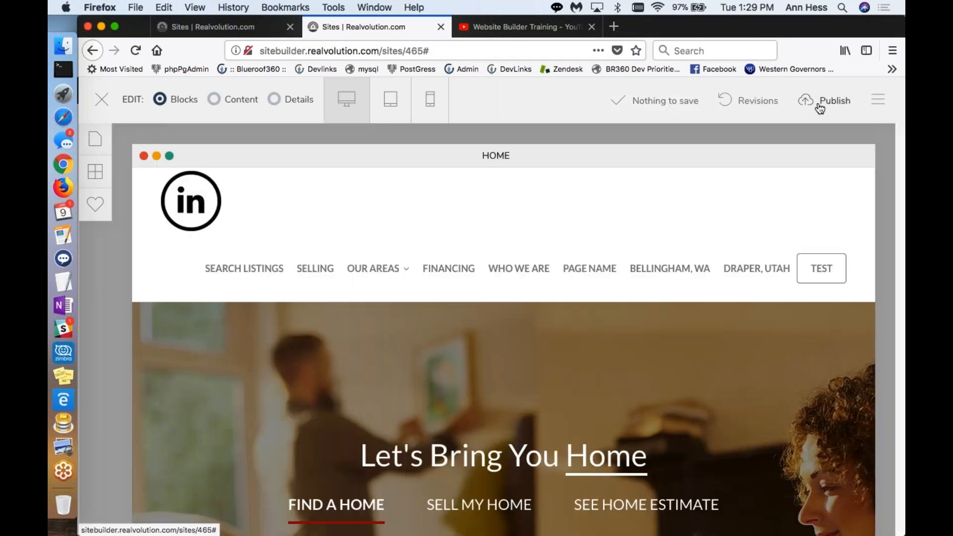
click(805, 99)
click(652, 488)
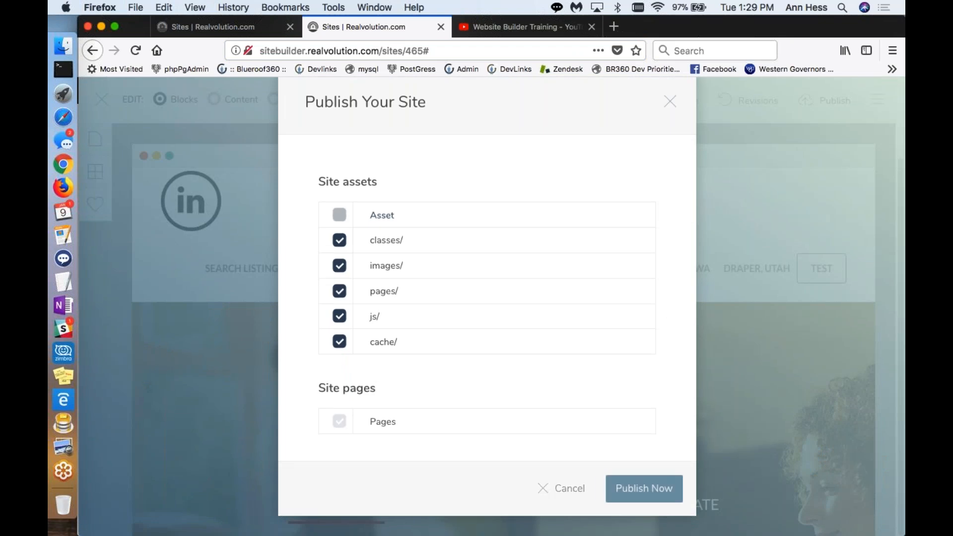
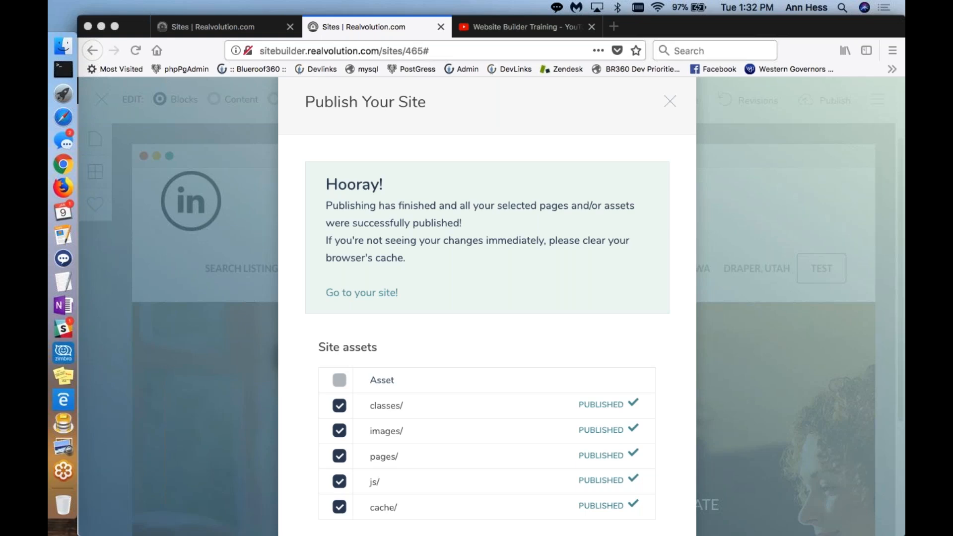
Step: Close the finished Publish Your Site dialog and return to the home page editor
click(666, 102)
click(668, 102)
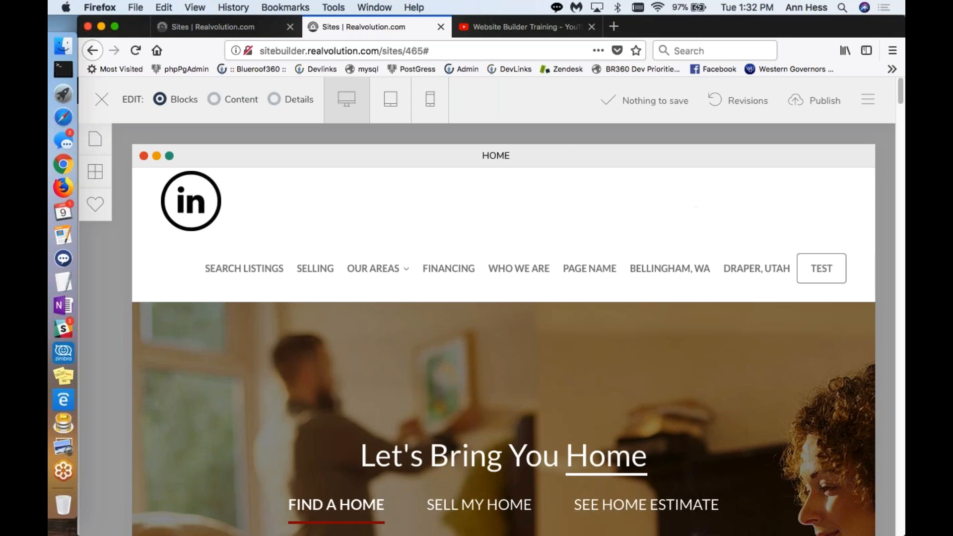
click(95, 138)
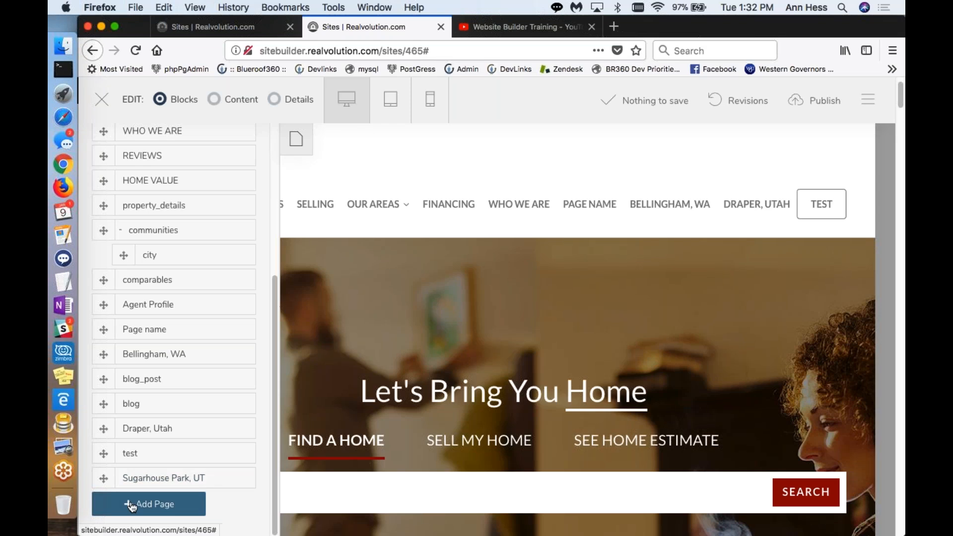
click(148, 504)
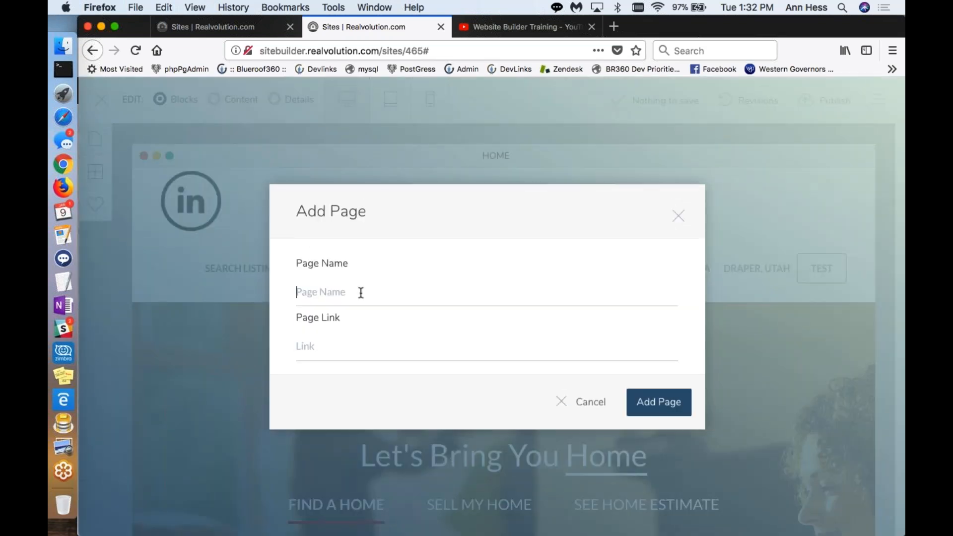
click(581, 402)
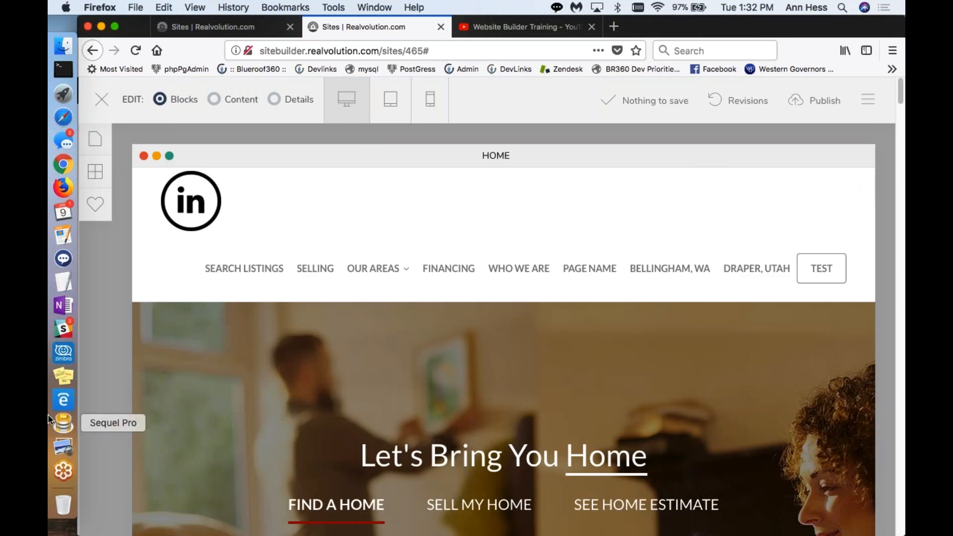
Step: Reorder the site's page list by moving Agent Profile above communities, and try to nest comparables under communities
click(104, 141)
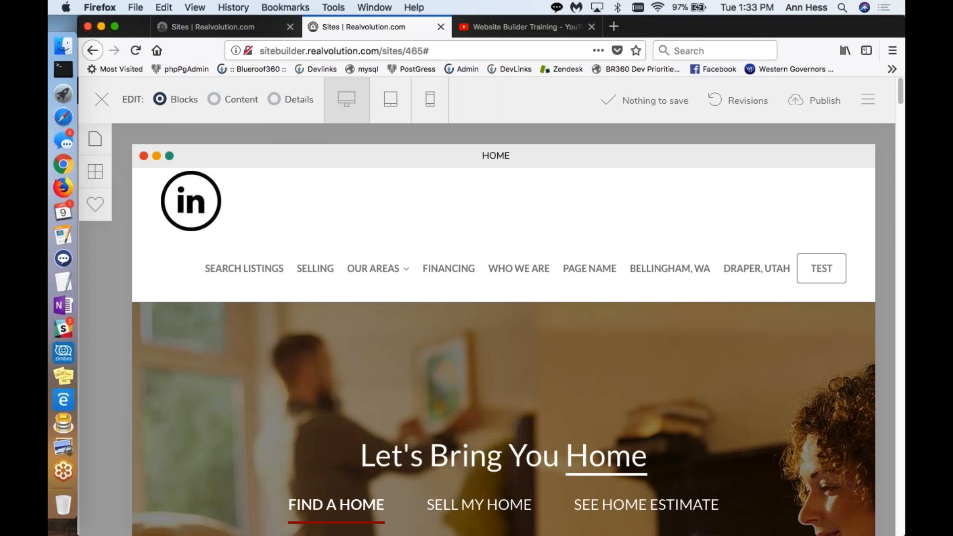
mouse_move(439, 387)
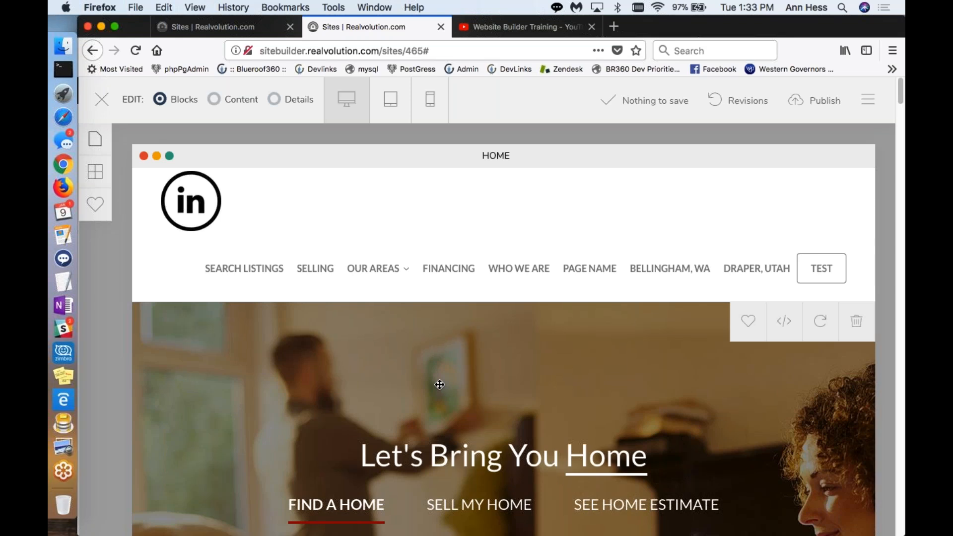
click(101, 144)
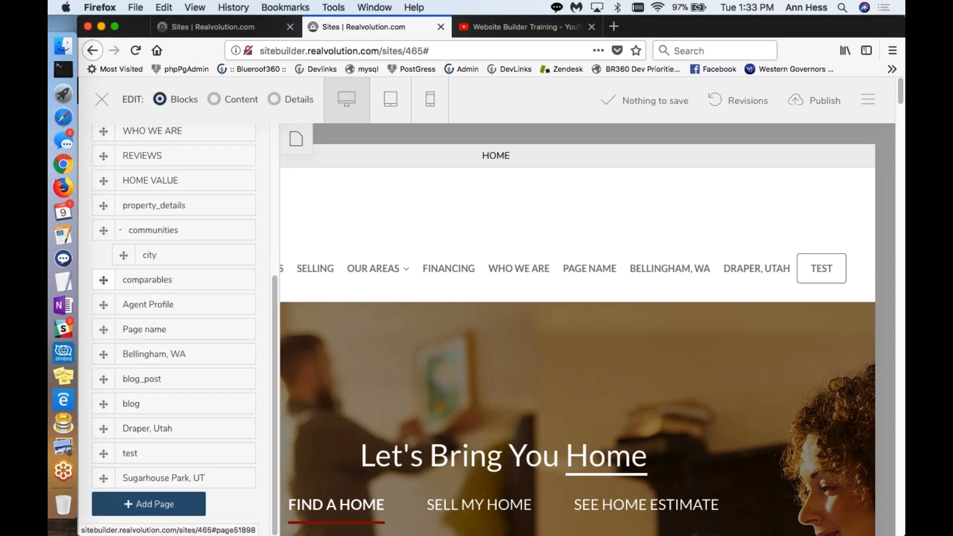
drag(104, 305, 122, 251)
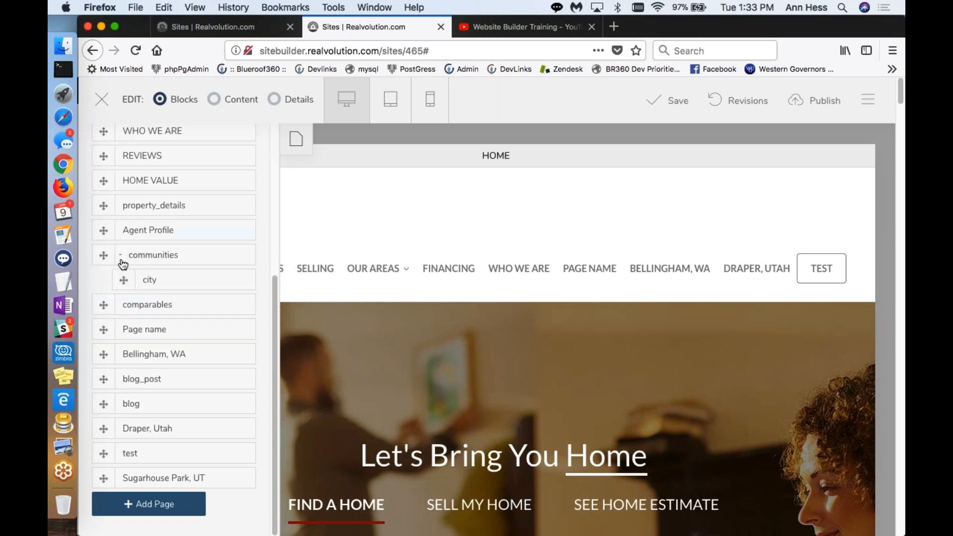
drag(102, 302, 122, 280)
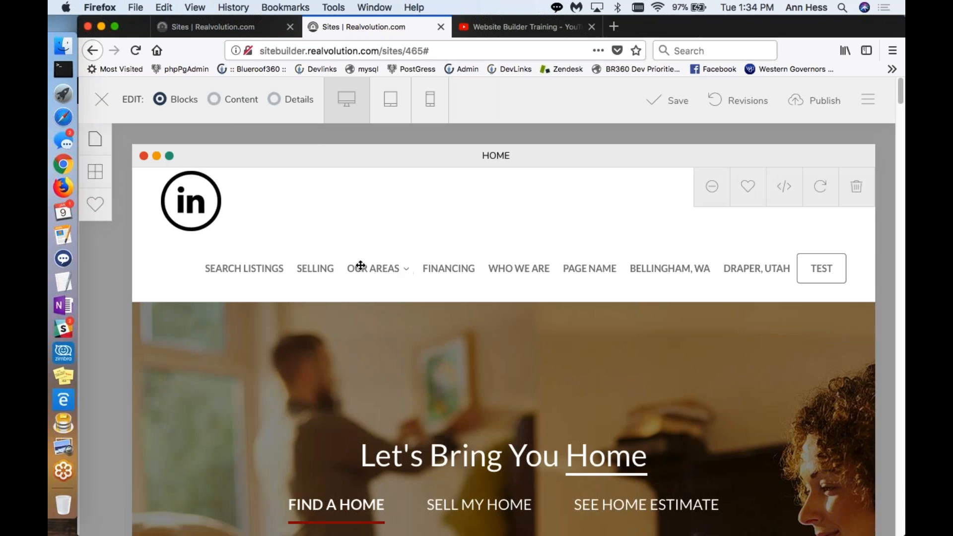
Step: Open the live Demo Website from the sites overview, show its Our Areas submenu, and place its browser tab after the builder's
click(226, 31)
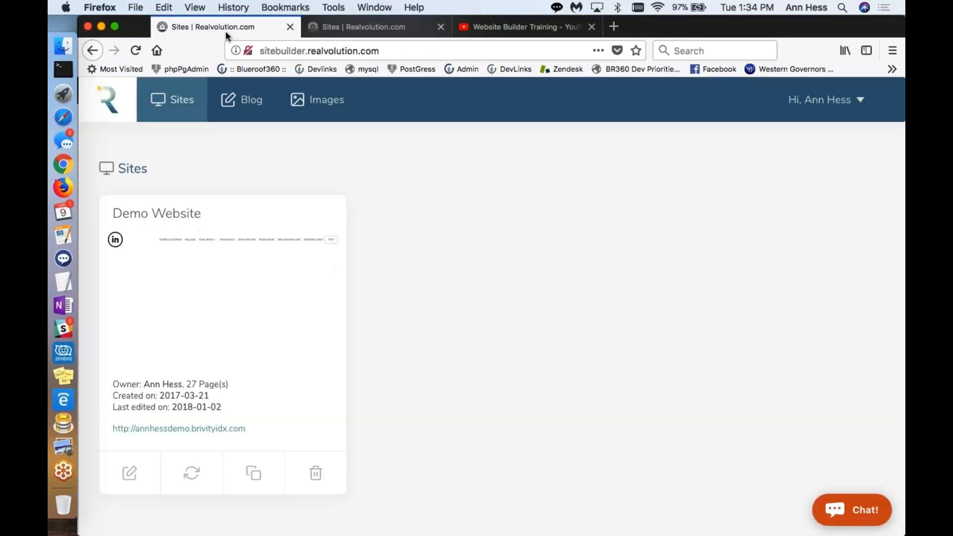
click(177, 428)
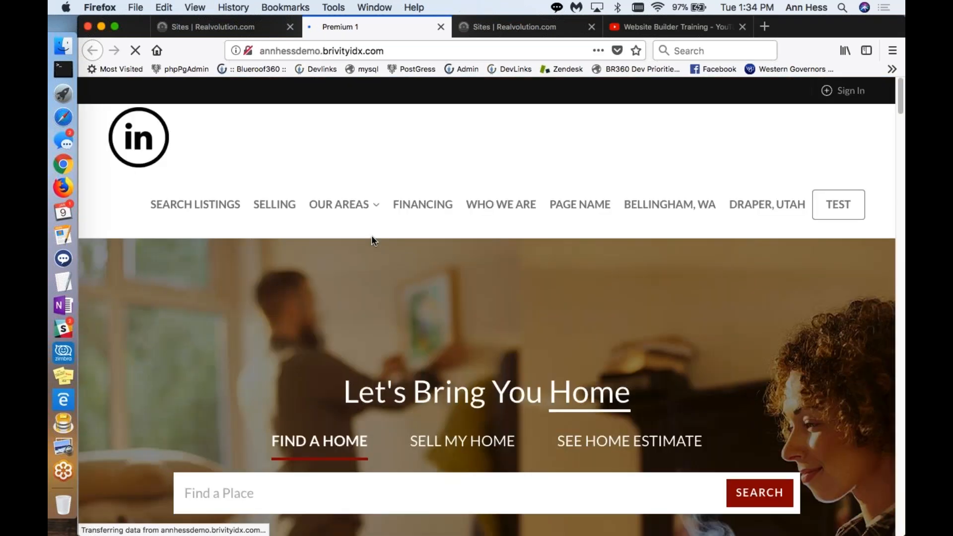
mouse_move(343, 205)
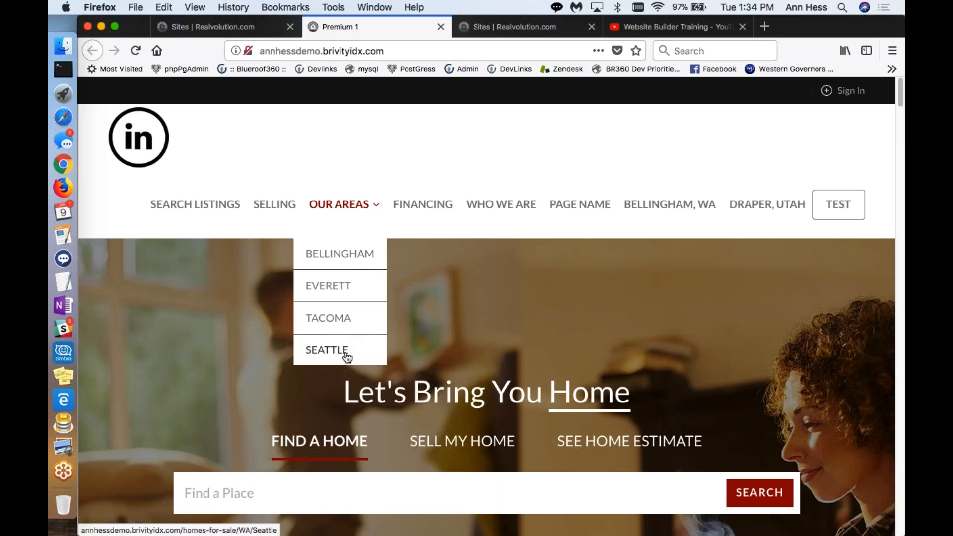
drag(393, 31, 473, 24)
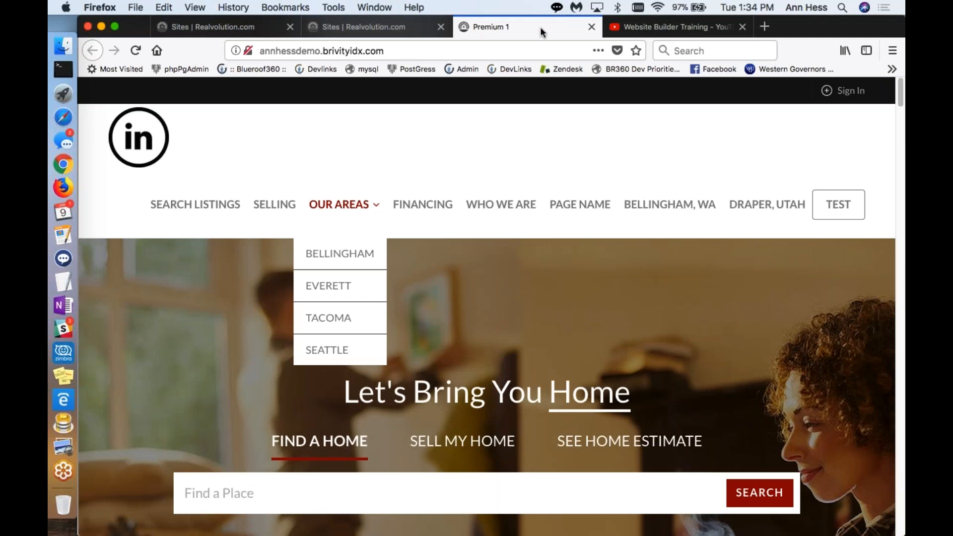
Step: Compare the builder with the live site and open the Tacoma page from the live Our Areas submenu
click(403, 30)
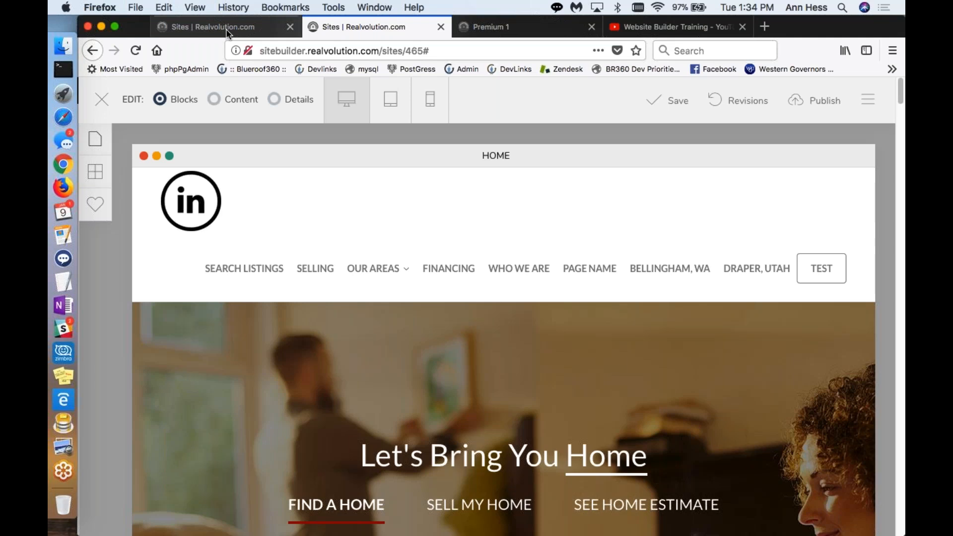
click(492, 27)
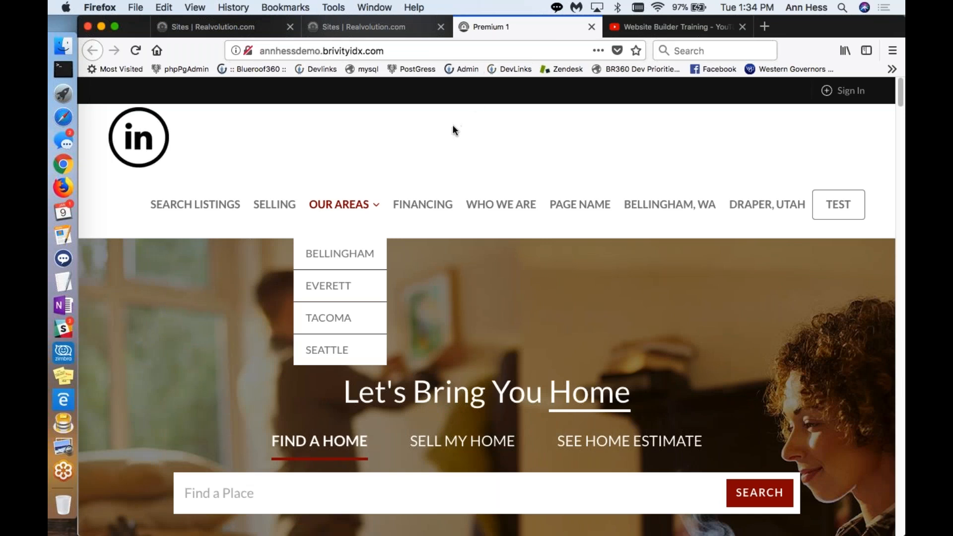
click(342, 325)
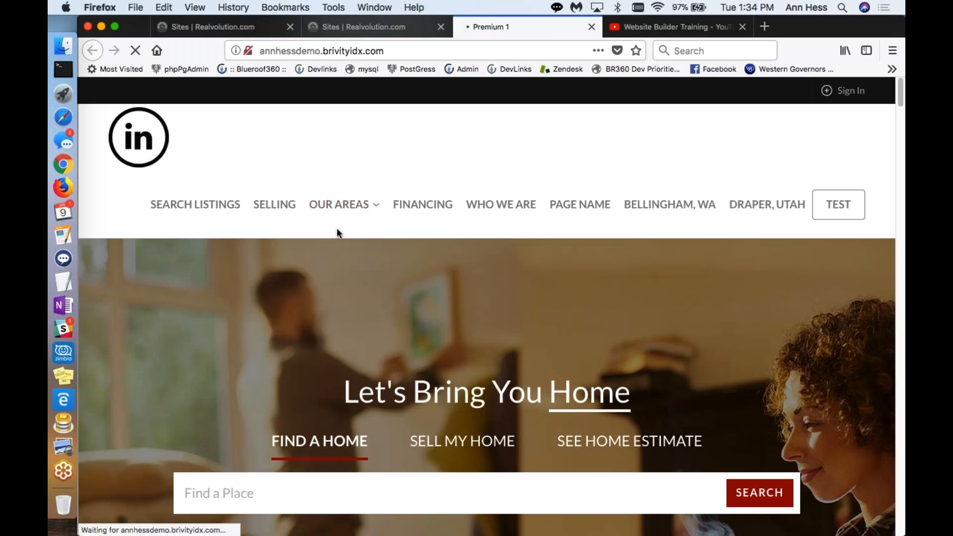
Step: Return to the builder, open Site Settings, and review the Details & Analytics fields down to the Google Analytics code box
click(349, 28)
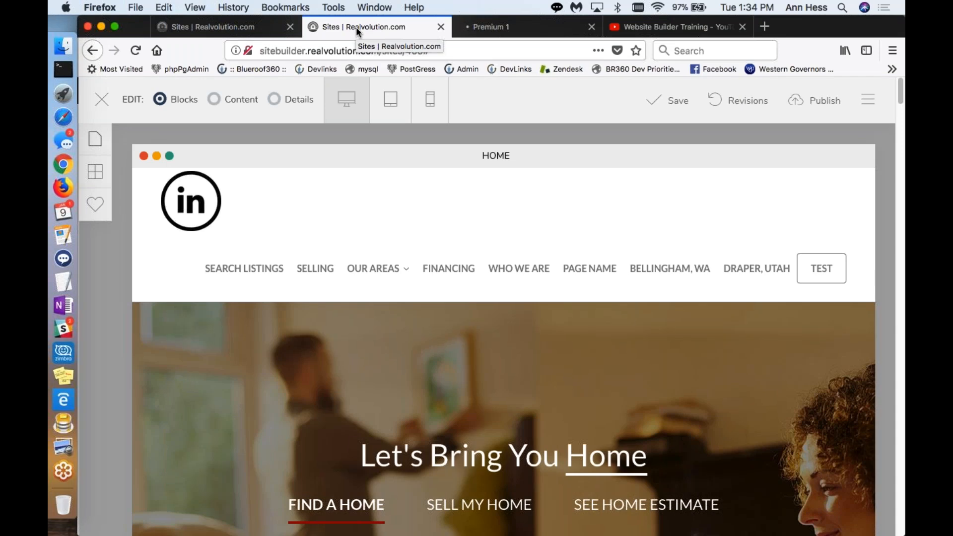
click(870, 105)
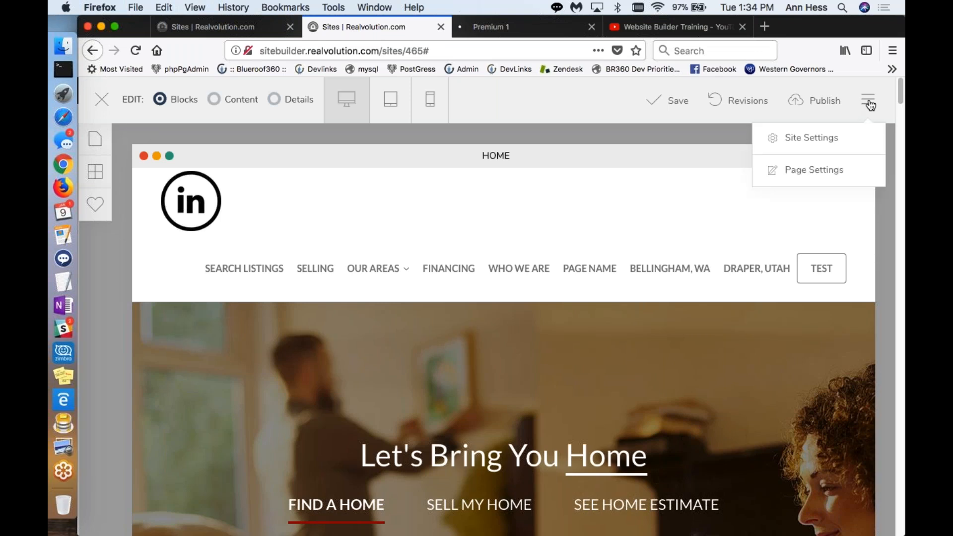
click(808, 138)
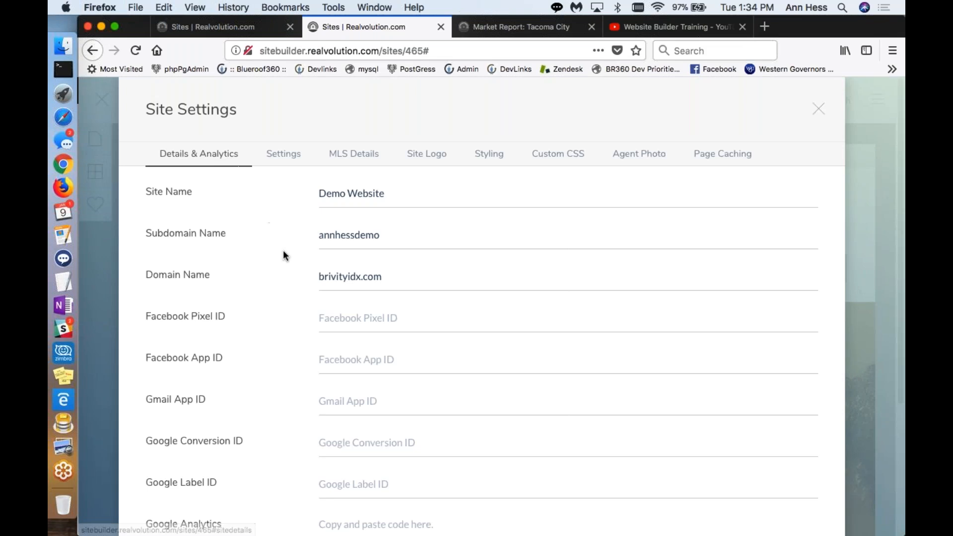
scroll(297, 255, down, 3)
scroll(297, 254, down, 2)
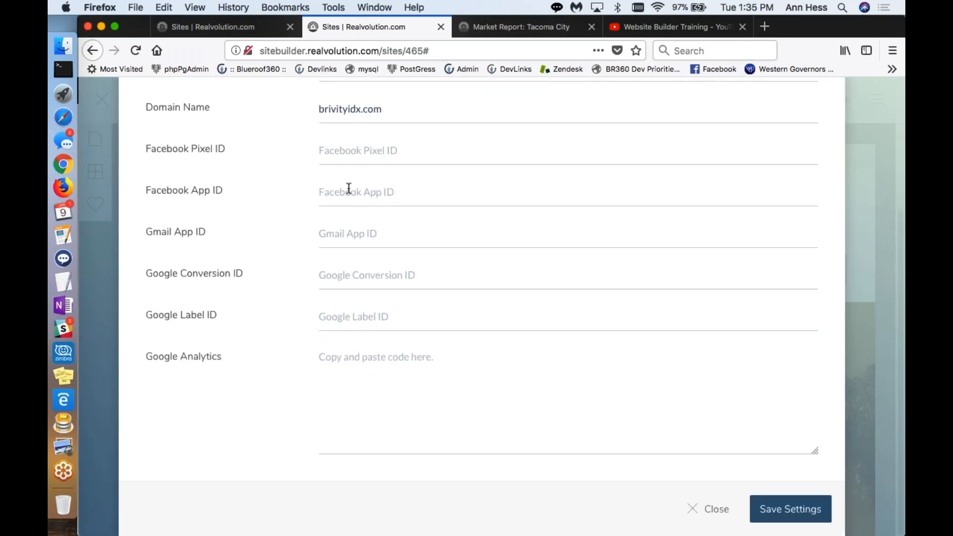
click(358, 356)
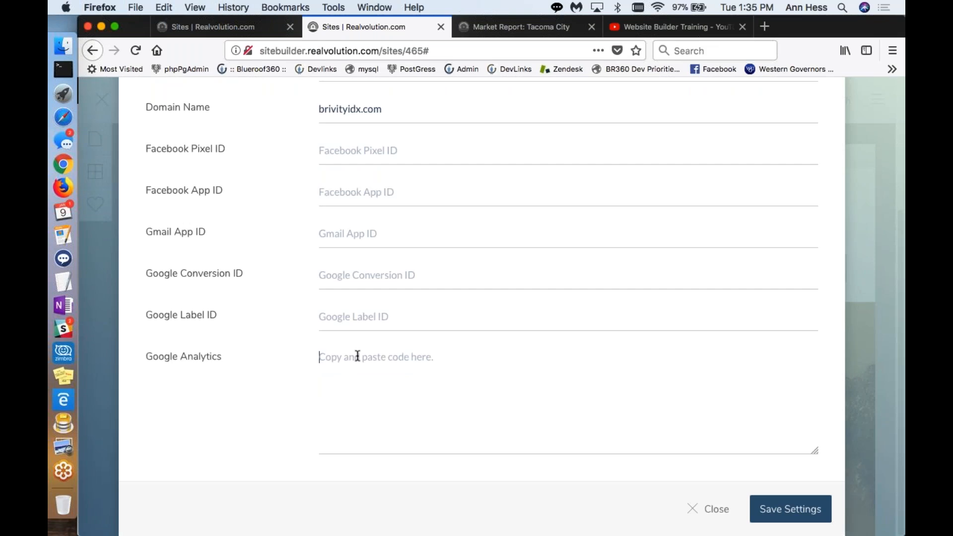